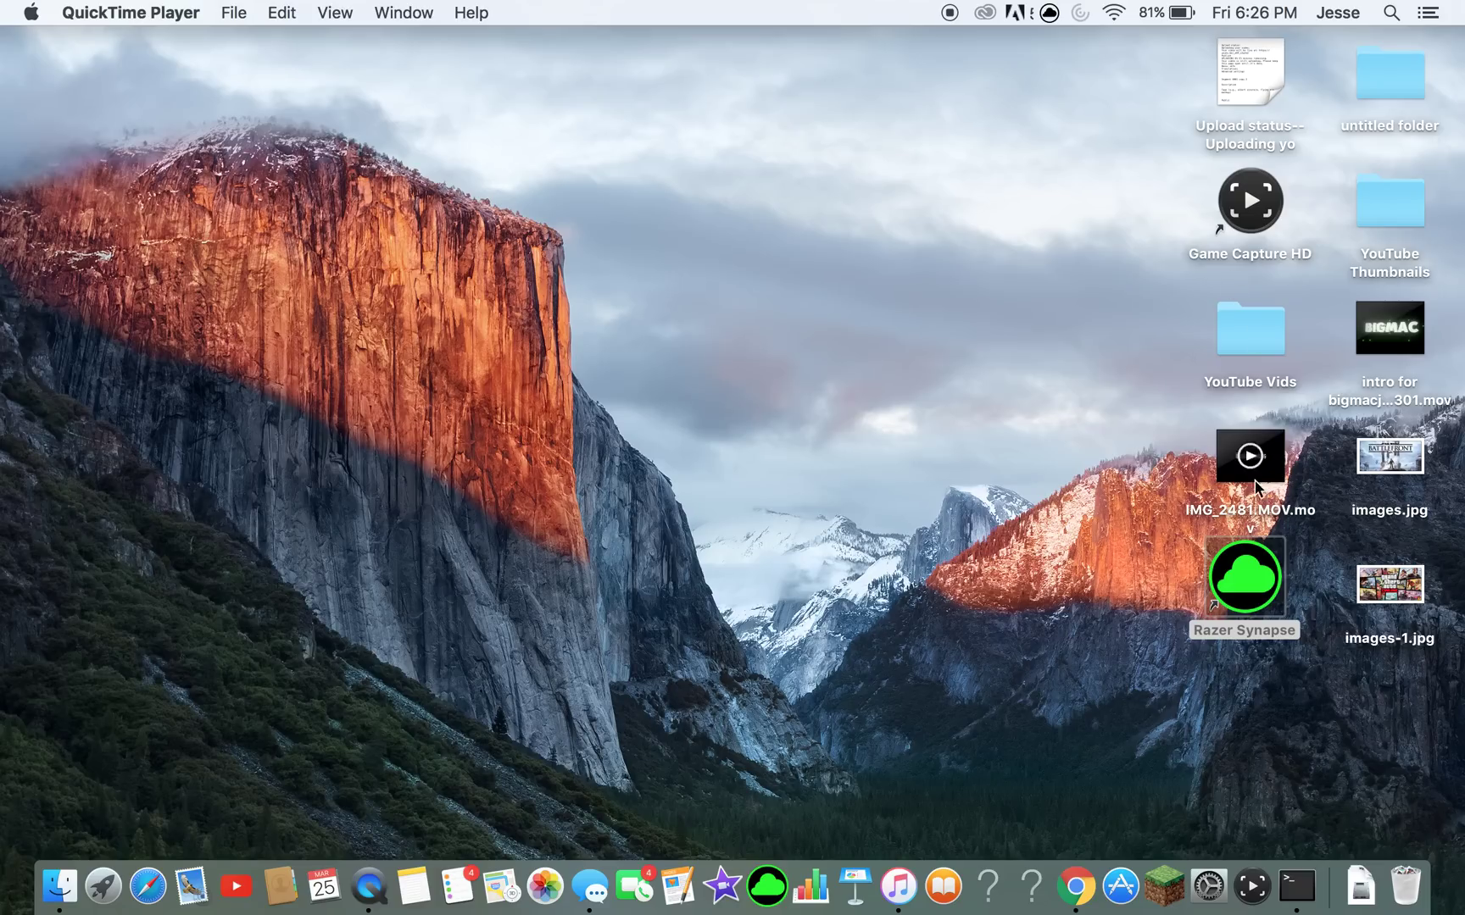
Step: Launch Google Chrome from the Dock
{"action": "left_click", "coordinate": [1065, 895]}
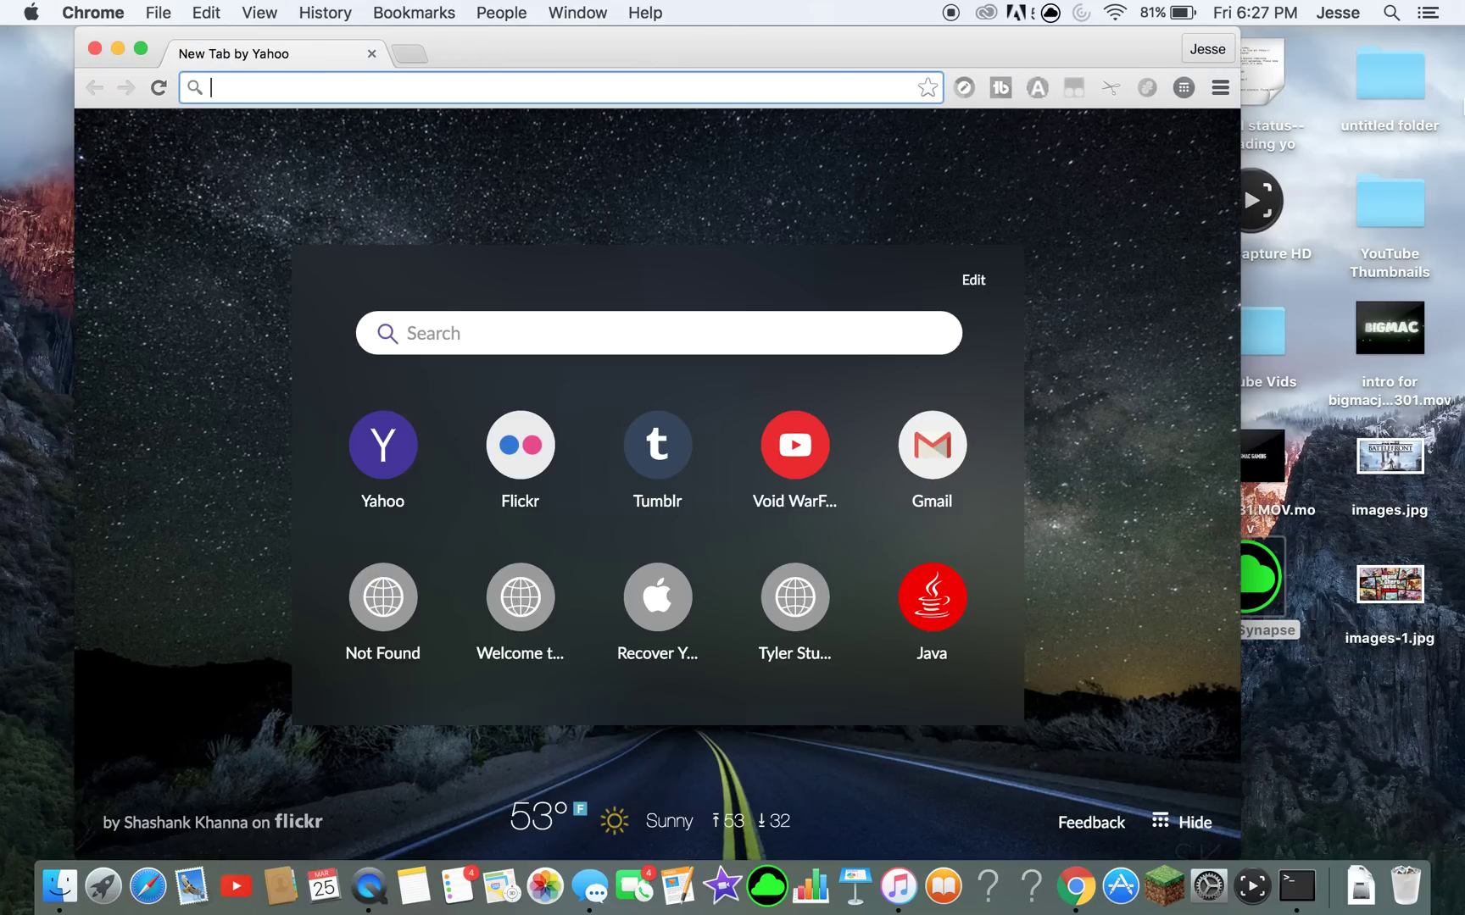
Step: Search Google for 'razer synapse' and open the official Razer Synapse page on razerzone.com
{"action": "type", "text": "ras"}
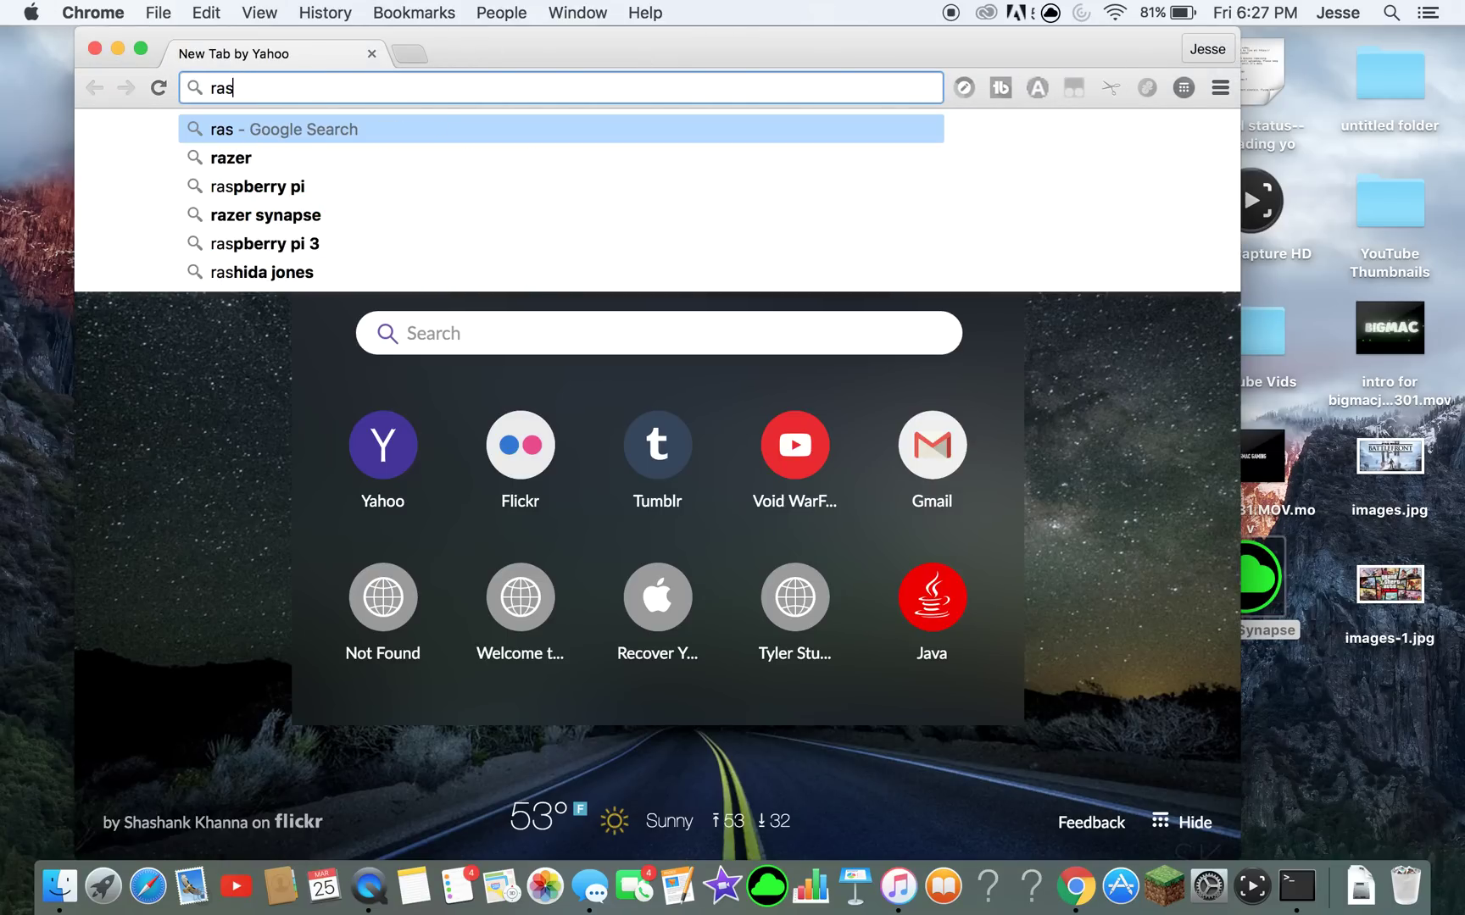
{"action": "type", "text": "er synapse"}
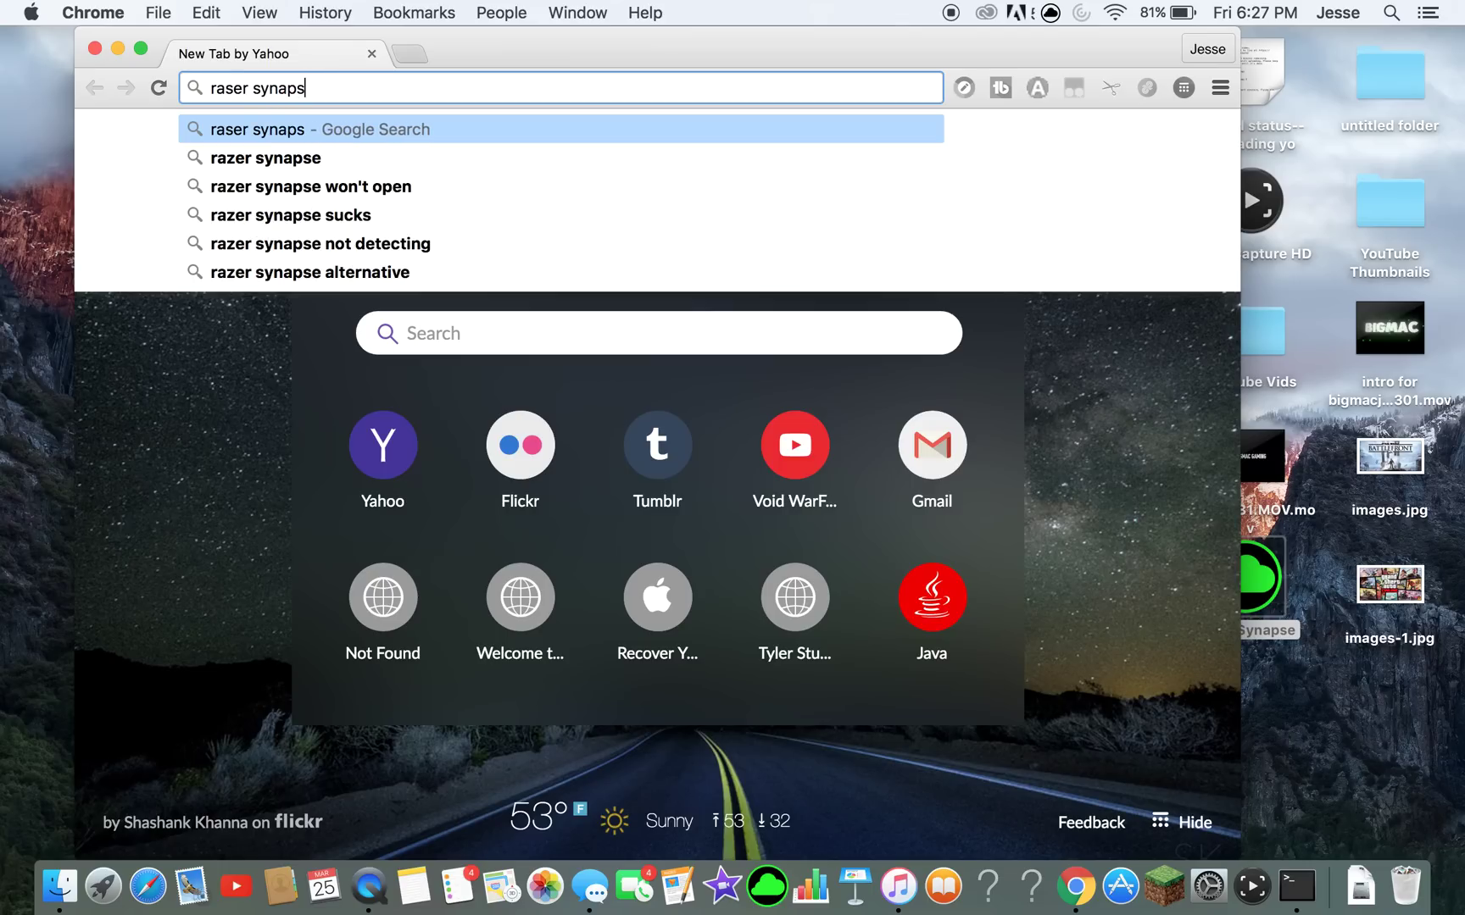
{"action": "key", "text": "Return"}
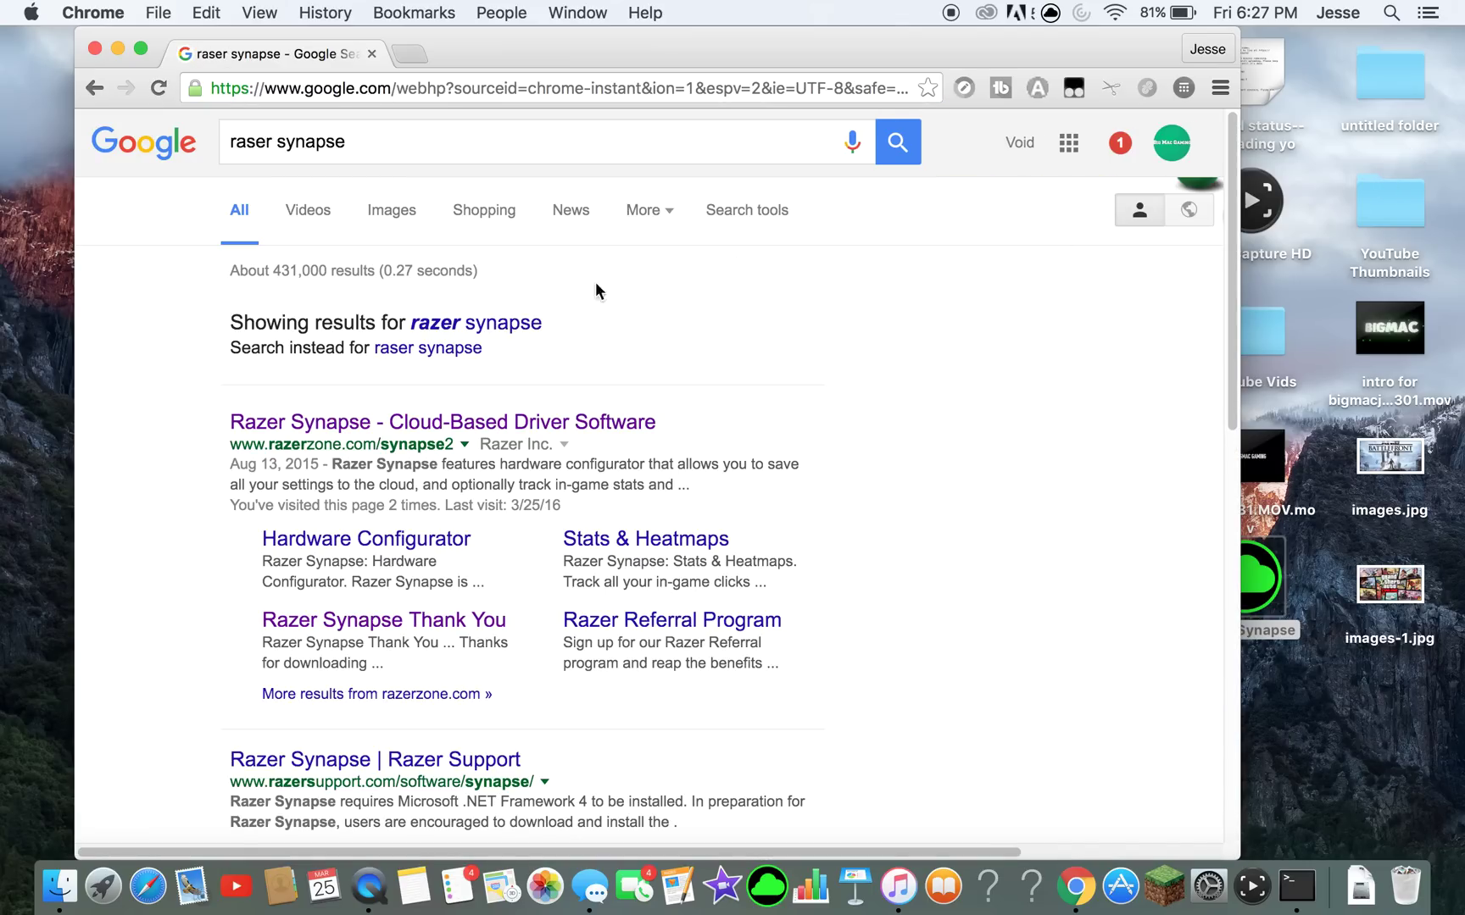
{"action": "left_click", "coordinate": [440, 329]}
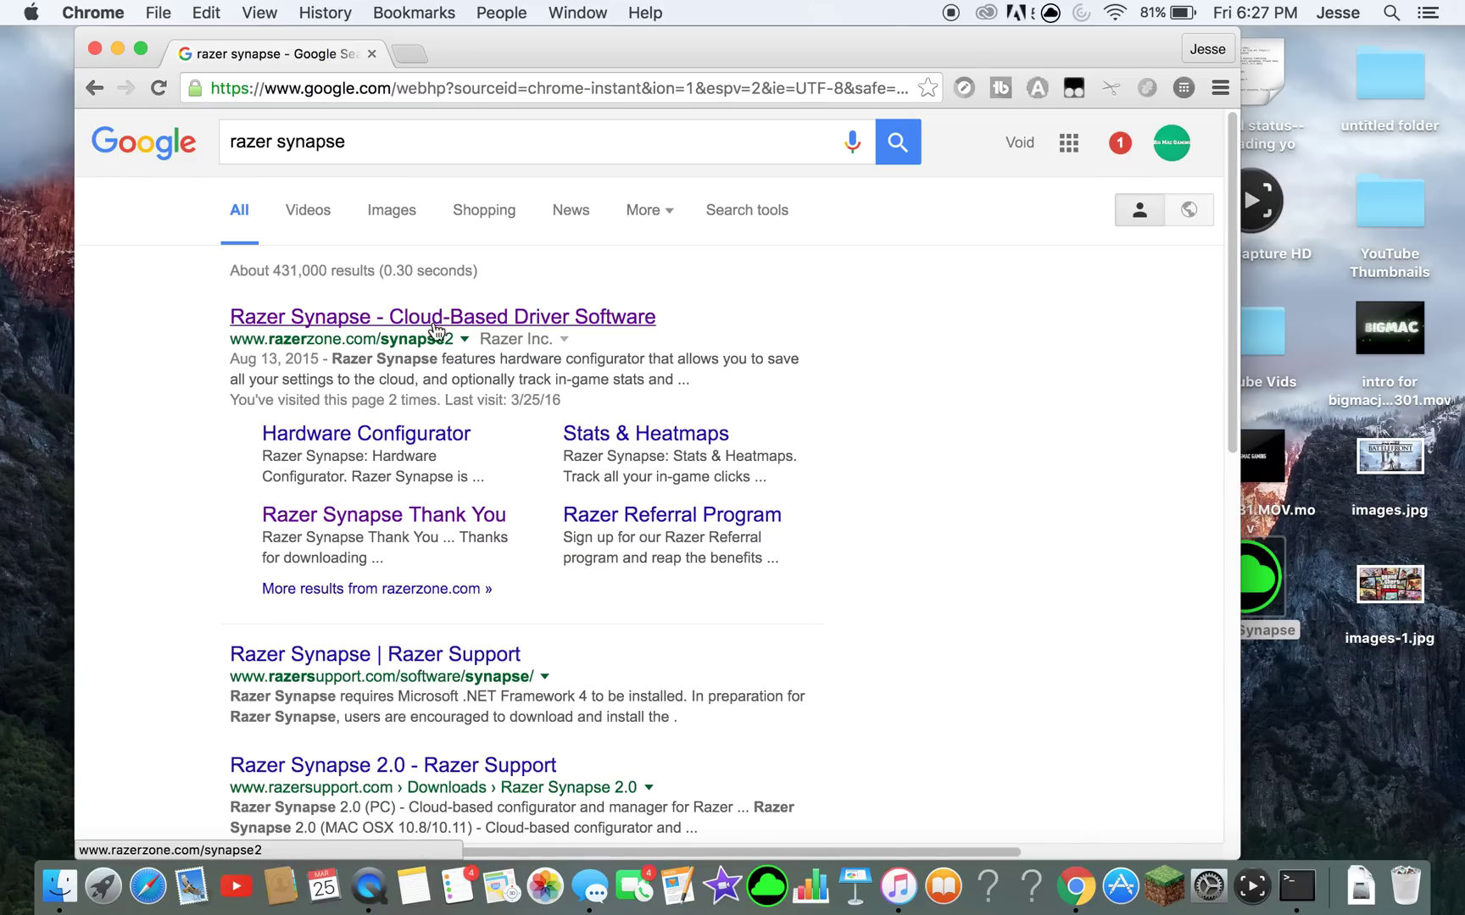
{"action": "left_click", "coordinate": [530, 318]}
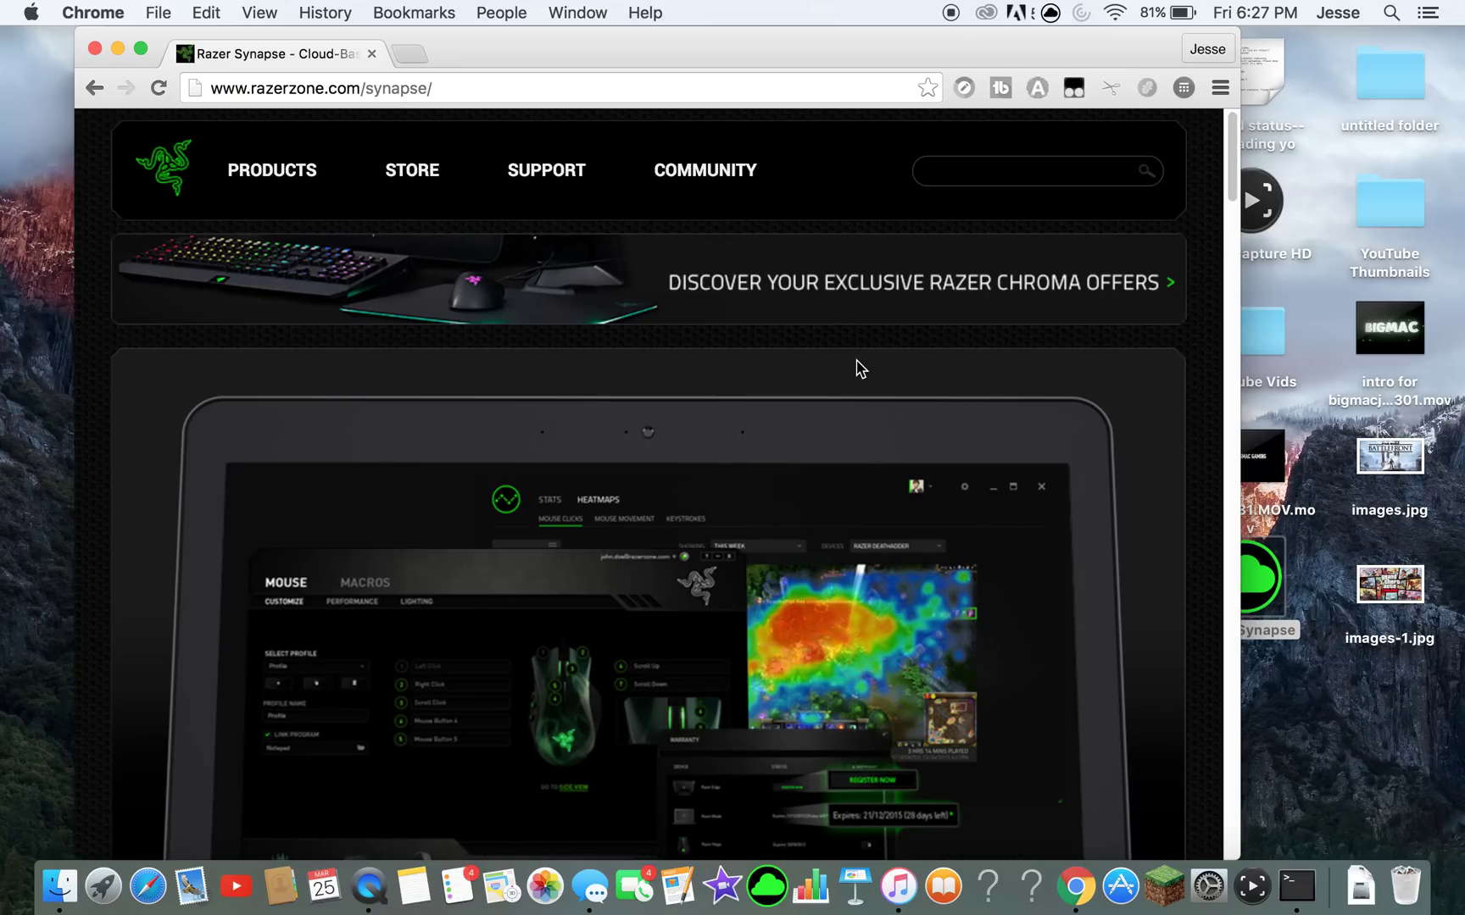
Step: Toggle Chrome's full-screen mode and scroll through the Razer Synapse web page
{"action": "left_click", "coordinate": [141, 48]}
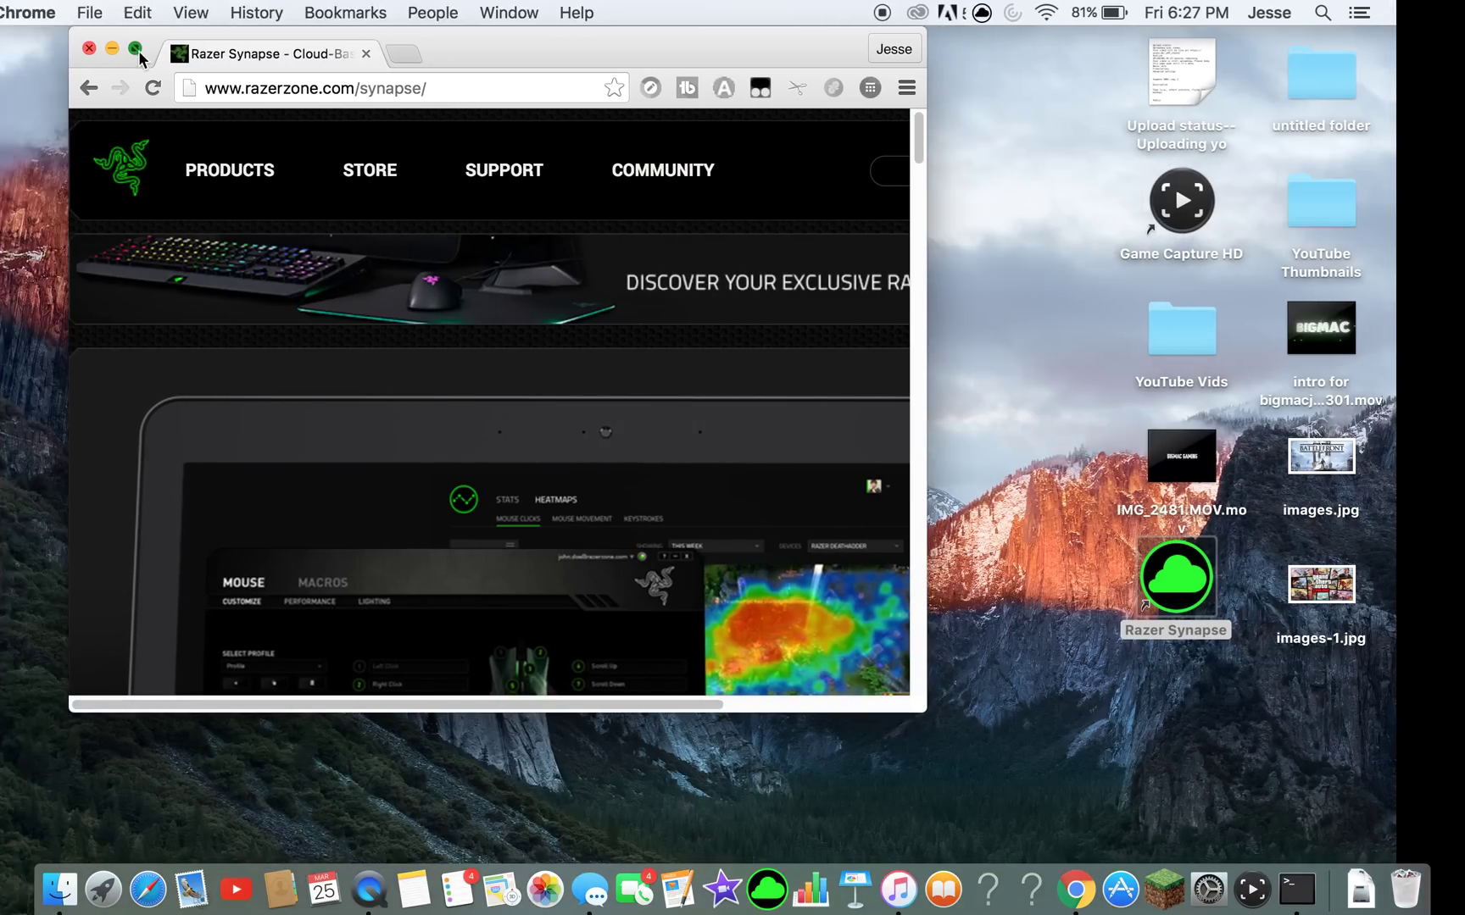
{"action": "left_click", "coordinate": [135, 49]}
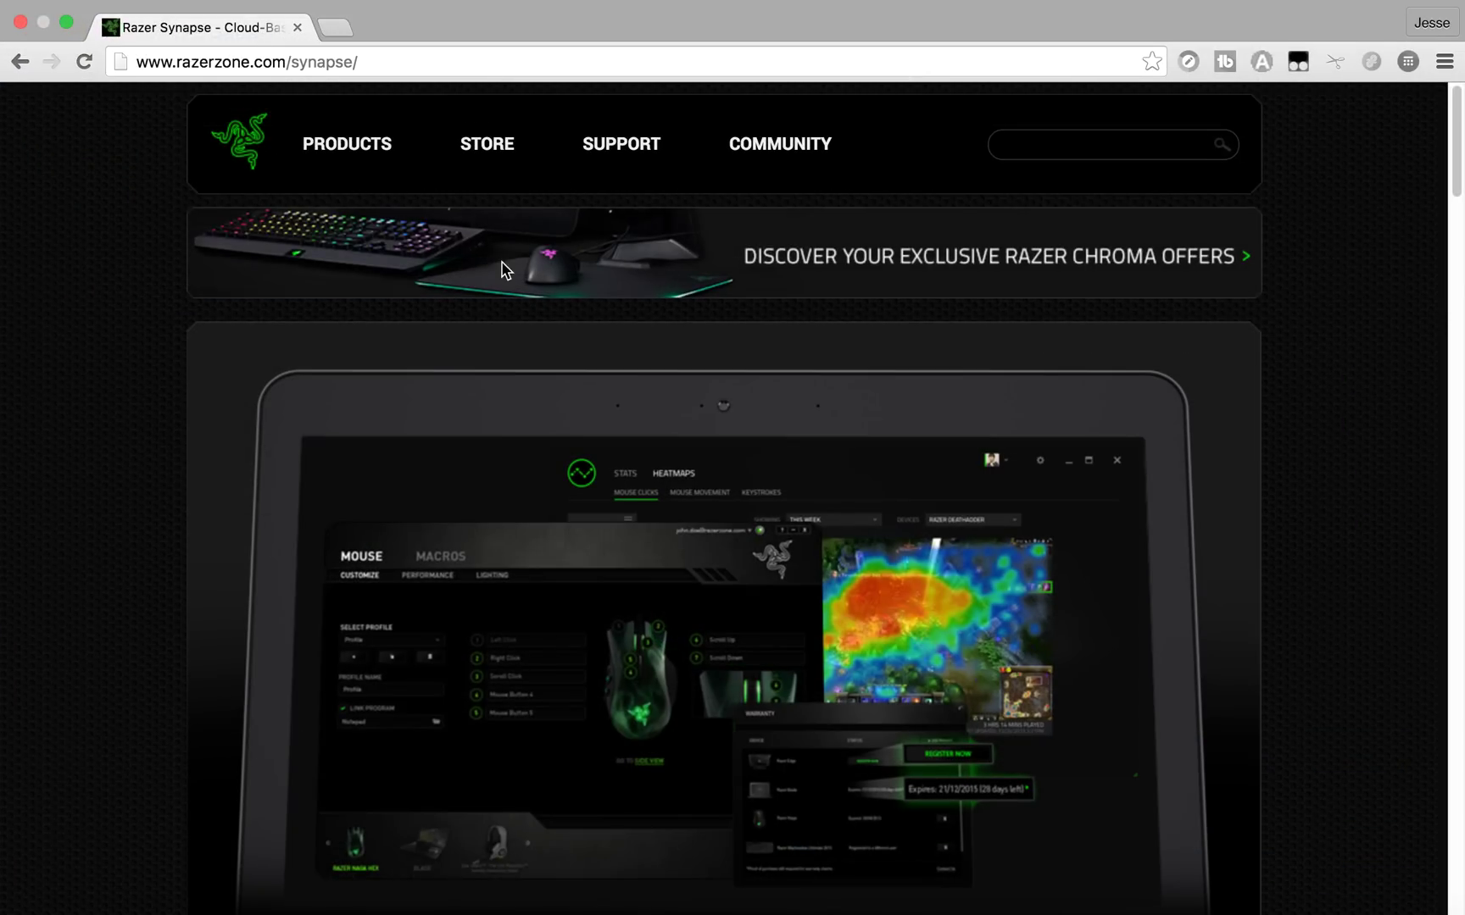
{"action": "scroll", "coordinate": [781, 222], "scroll_direction": "down", "scroll_amount": 3}
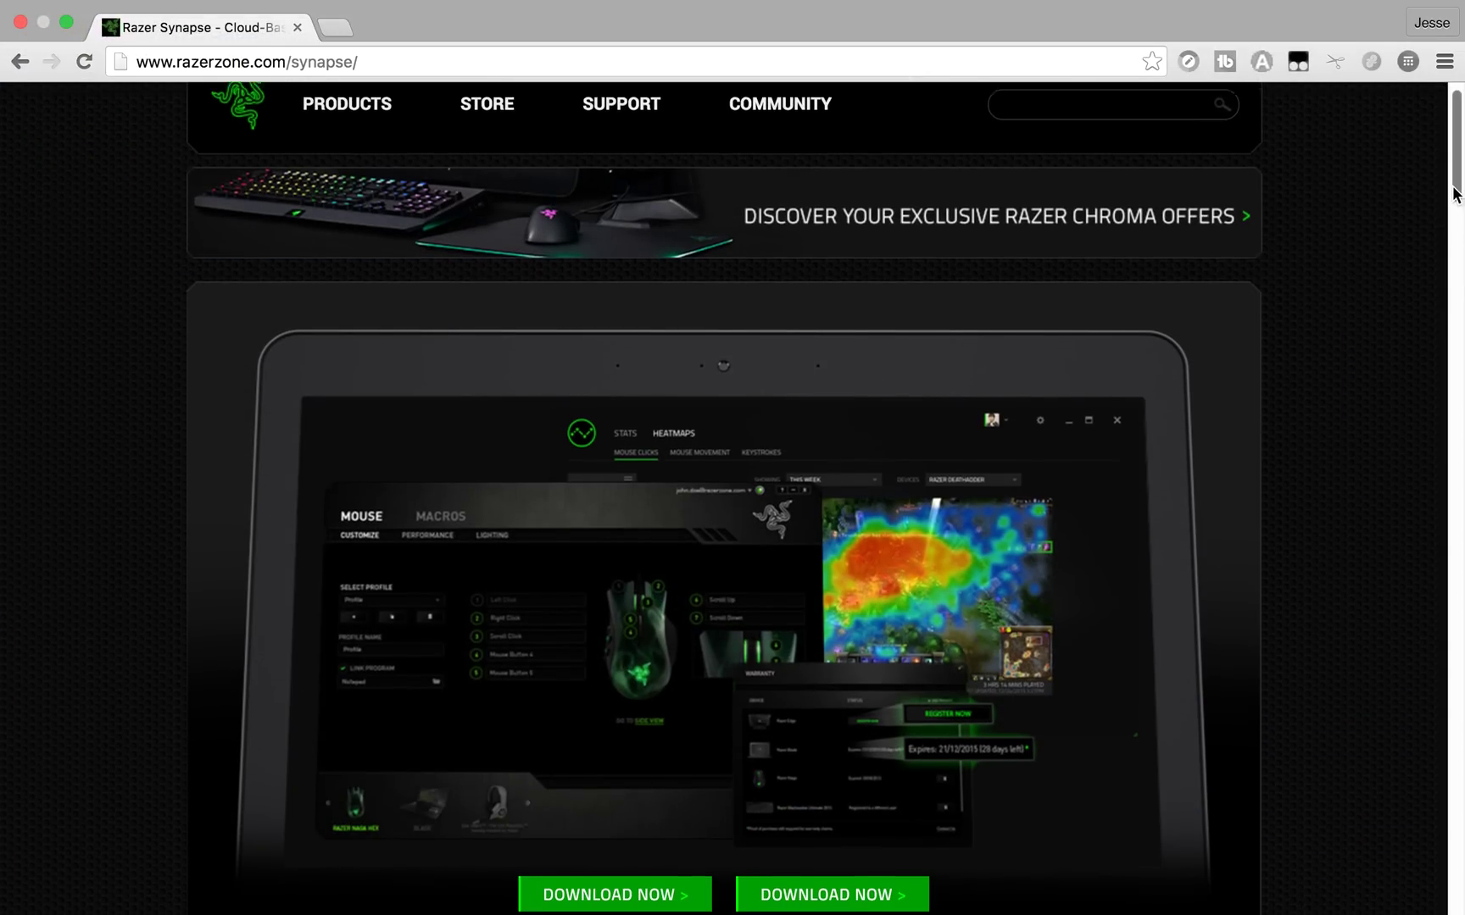
{"action": "scroll", "coordinate": [782, 222], "scroll_direction": "up", "scroll_amount": 3}
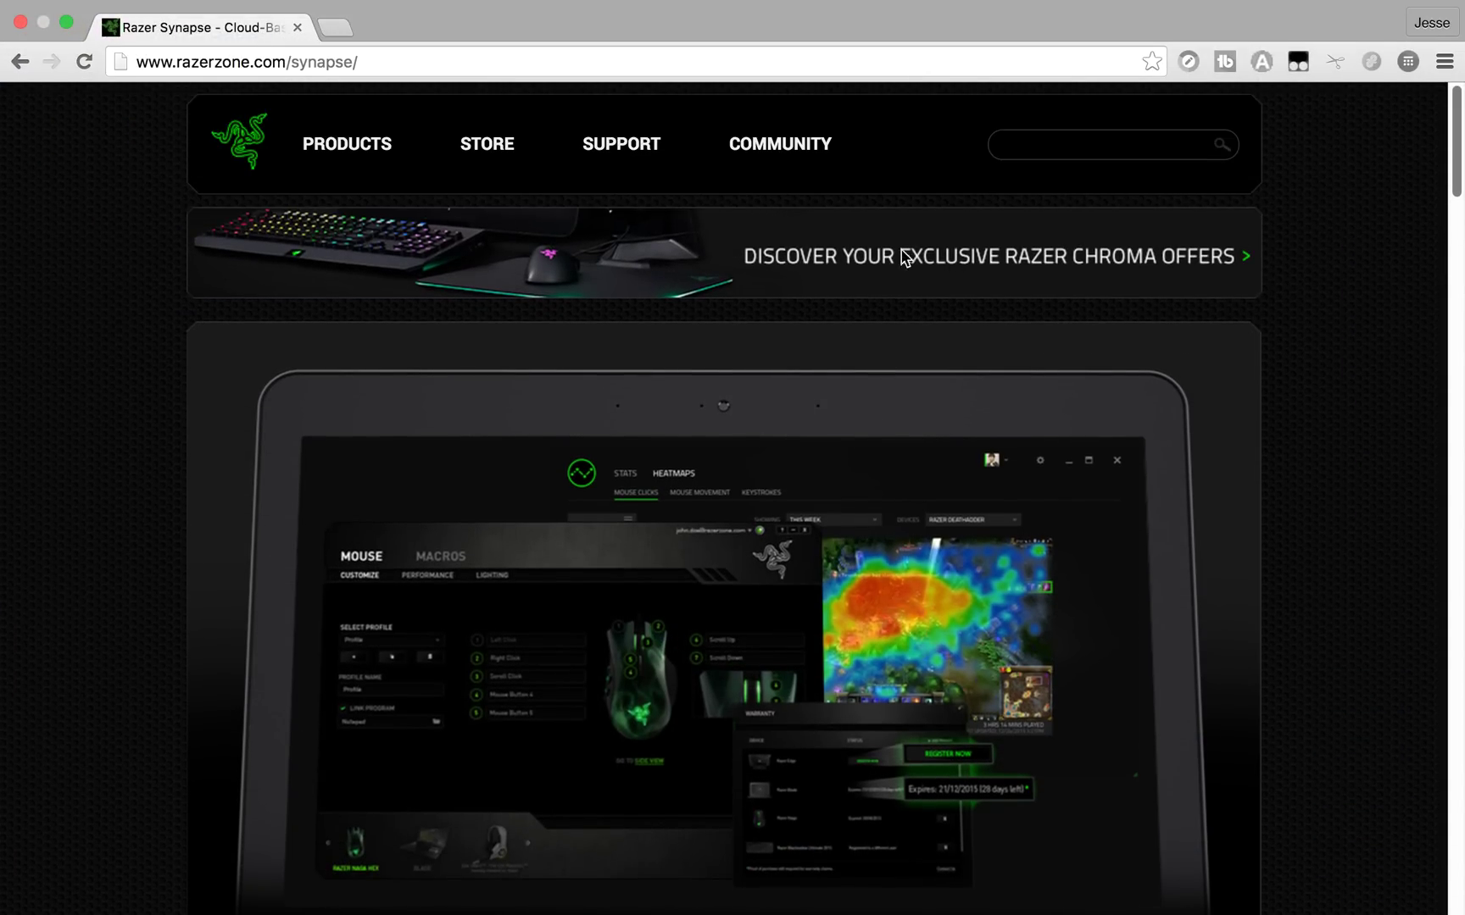
{"action": "scroll", "coordinate": [1447, 122], "scroll_direction": "down", "scroll_amount": 10}
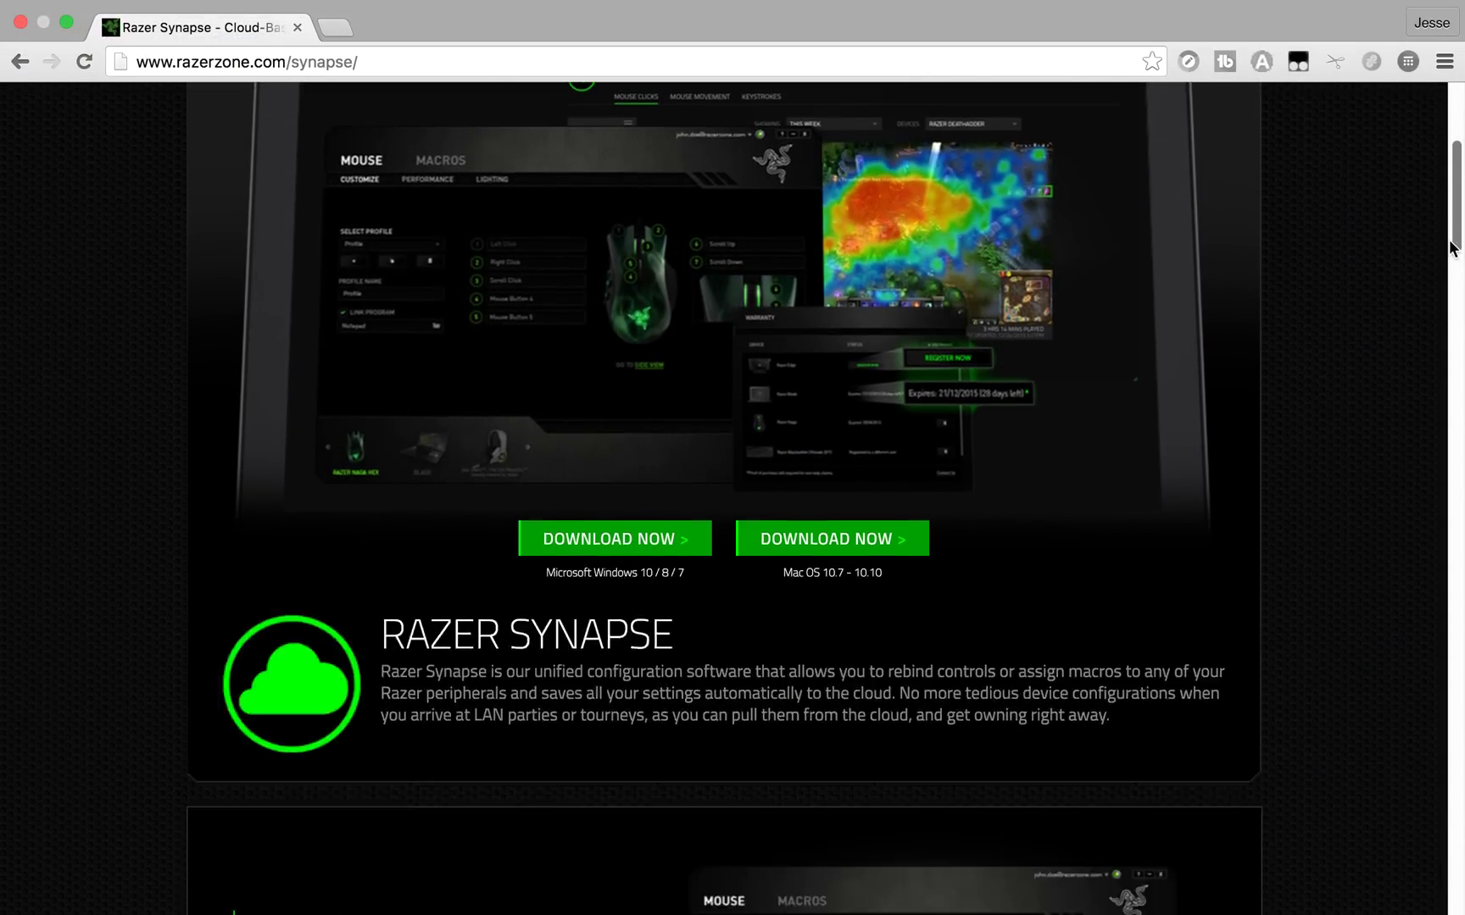
{"action": "scroll", "coordinate": [1288, 218], "scroll_direction": "up", "scroll_amount": 10}
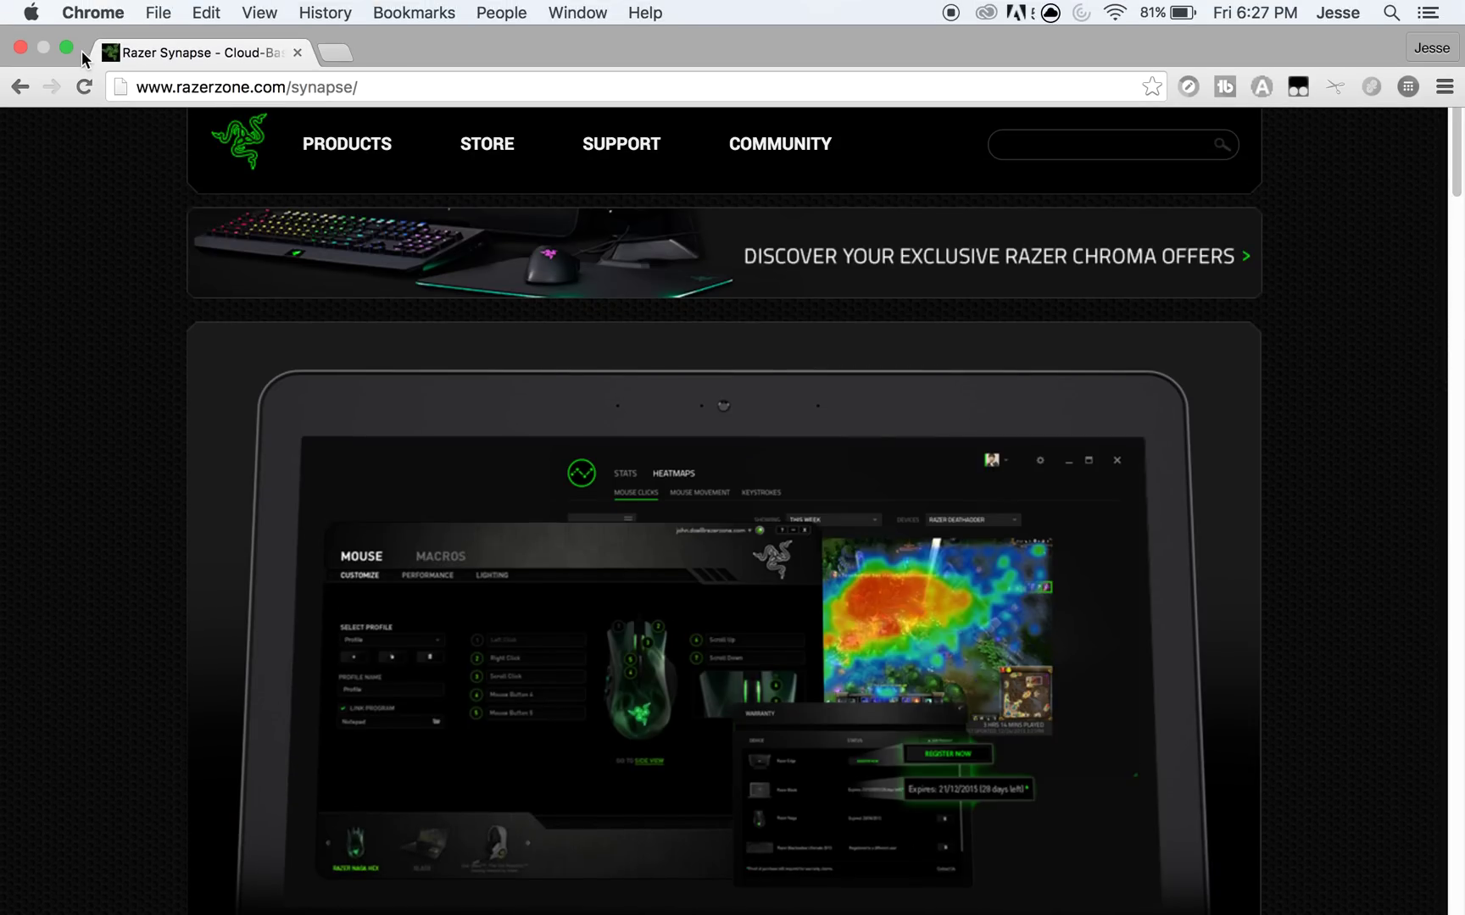
{"action": "scroll", "coordinate": [1414, 216], "scroll_direction": "down", "scroll_amount": 10}
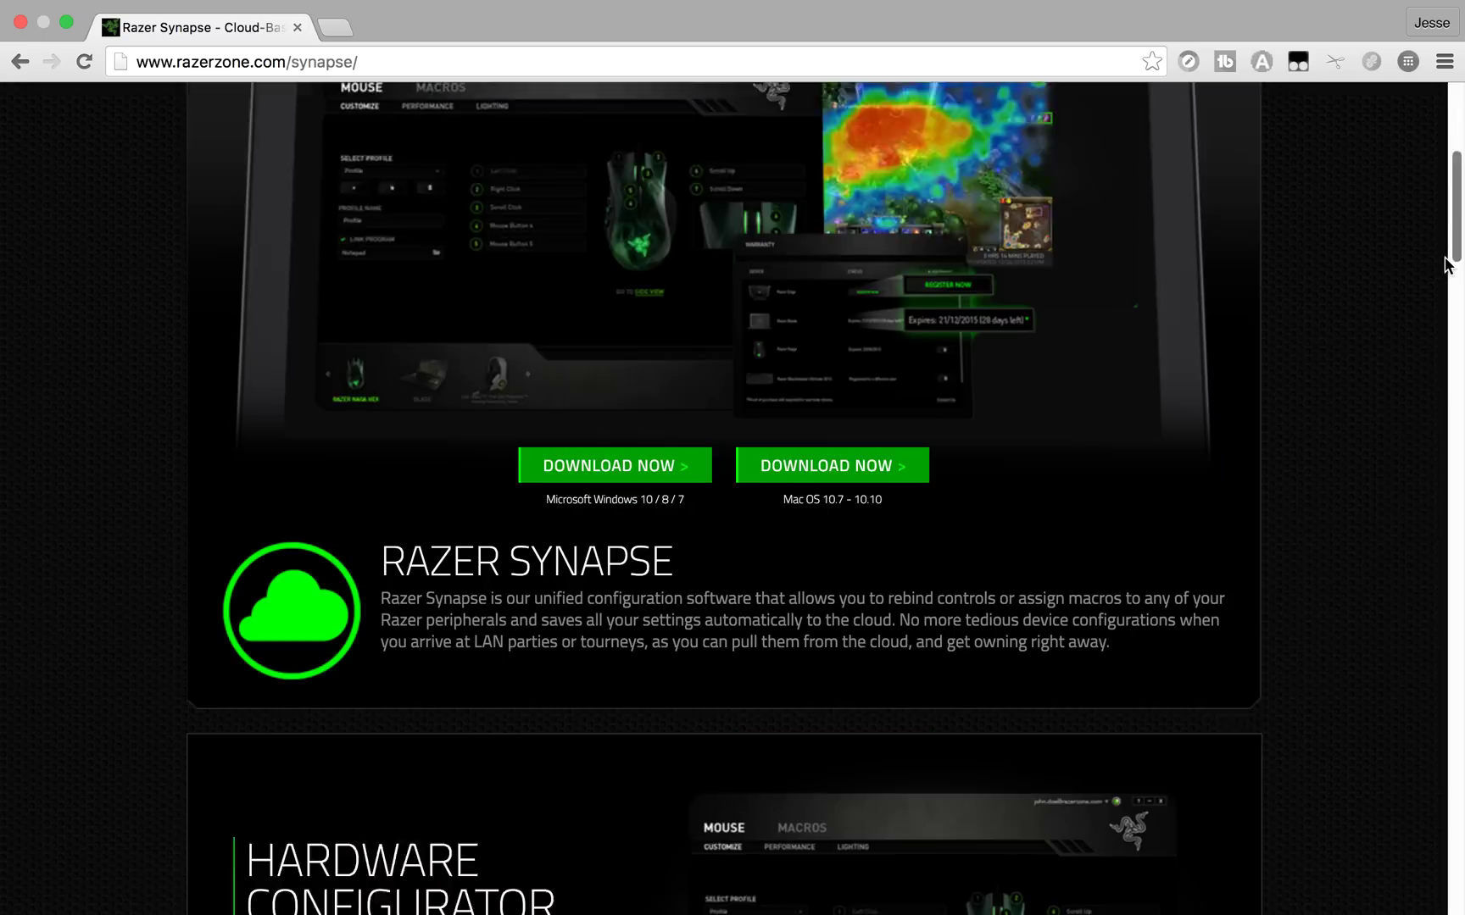
{"action": "scroll", "coordinate": [1430, 225], "scroll_direction": "up", "scroll_amount": 7}
{"action": "left_click_drag", "start_coordinate": [1455, 226], "coordinate": [1450, 687]}
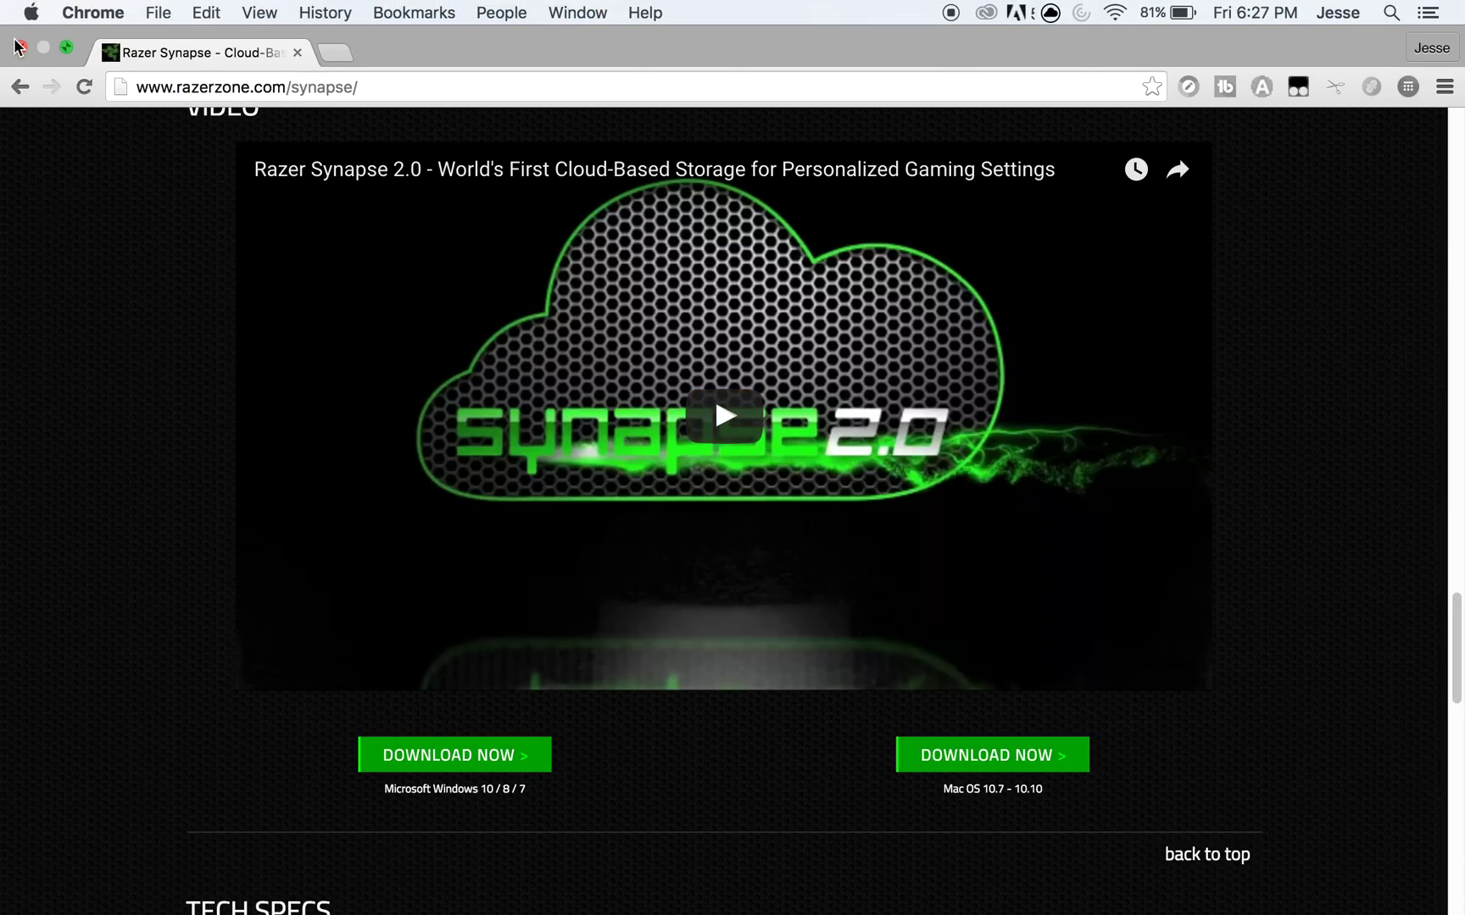
Step: Close Chrome and launch Razer Synapse from its desktop shortcut
{"action": "left_click", "coordinate": [18, 46]}
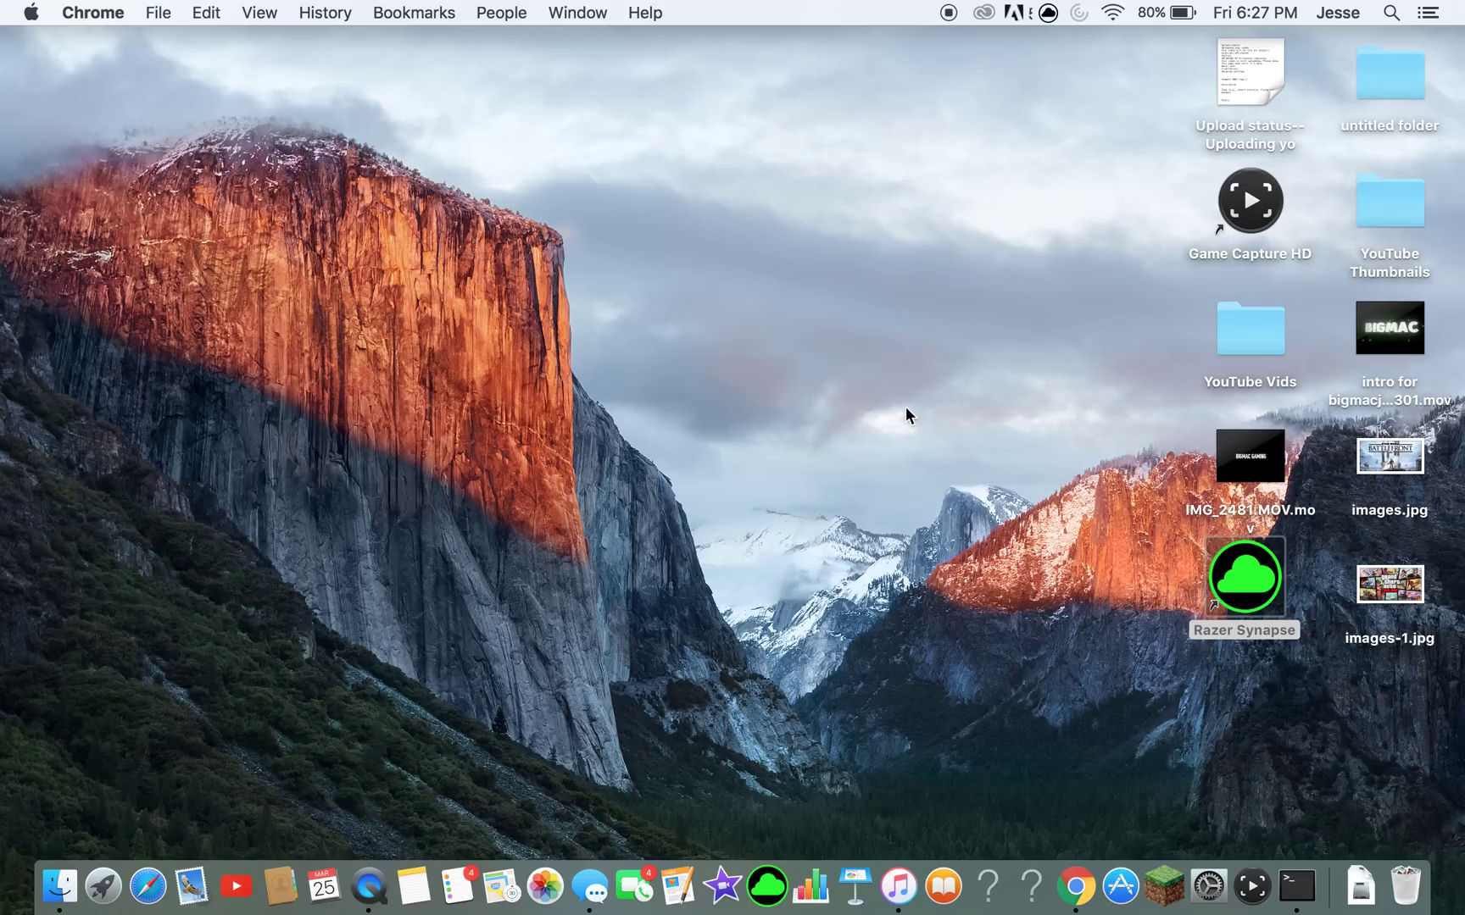
{"action": "left_click", "coordinate": [1252, 598]}
{"action": "double_click", "coordinate": [1257, 584]}
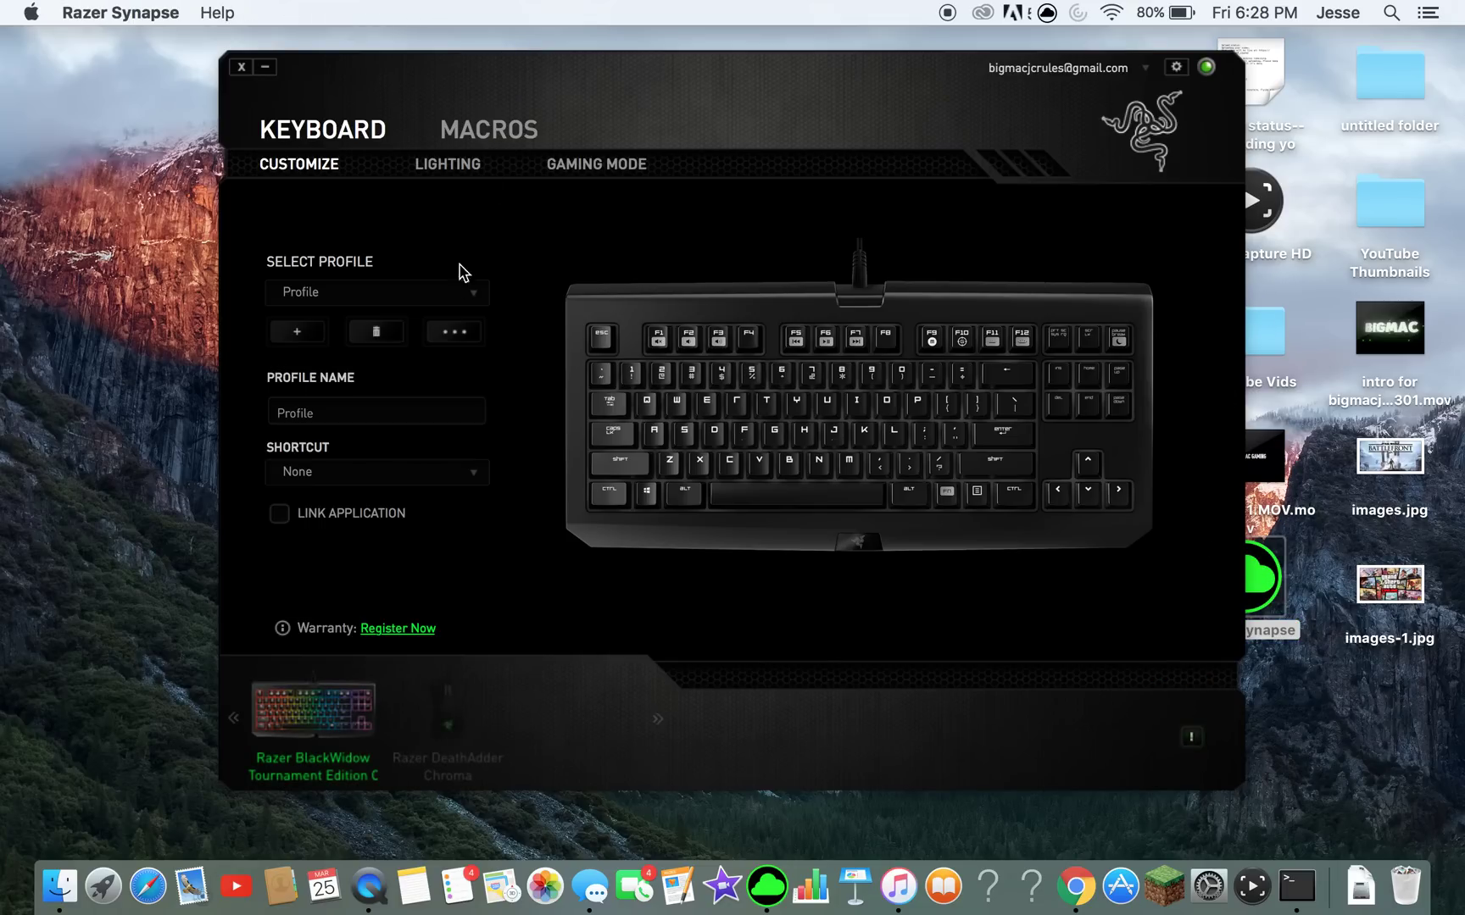
Step: Reassign the DeathAdder Chroma's button 7 to Scroll Up, then view its Performance settings
{"action": "left_click", "coordinate": [439, 715]}
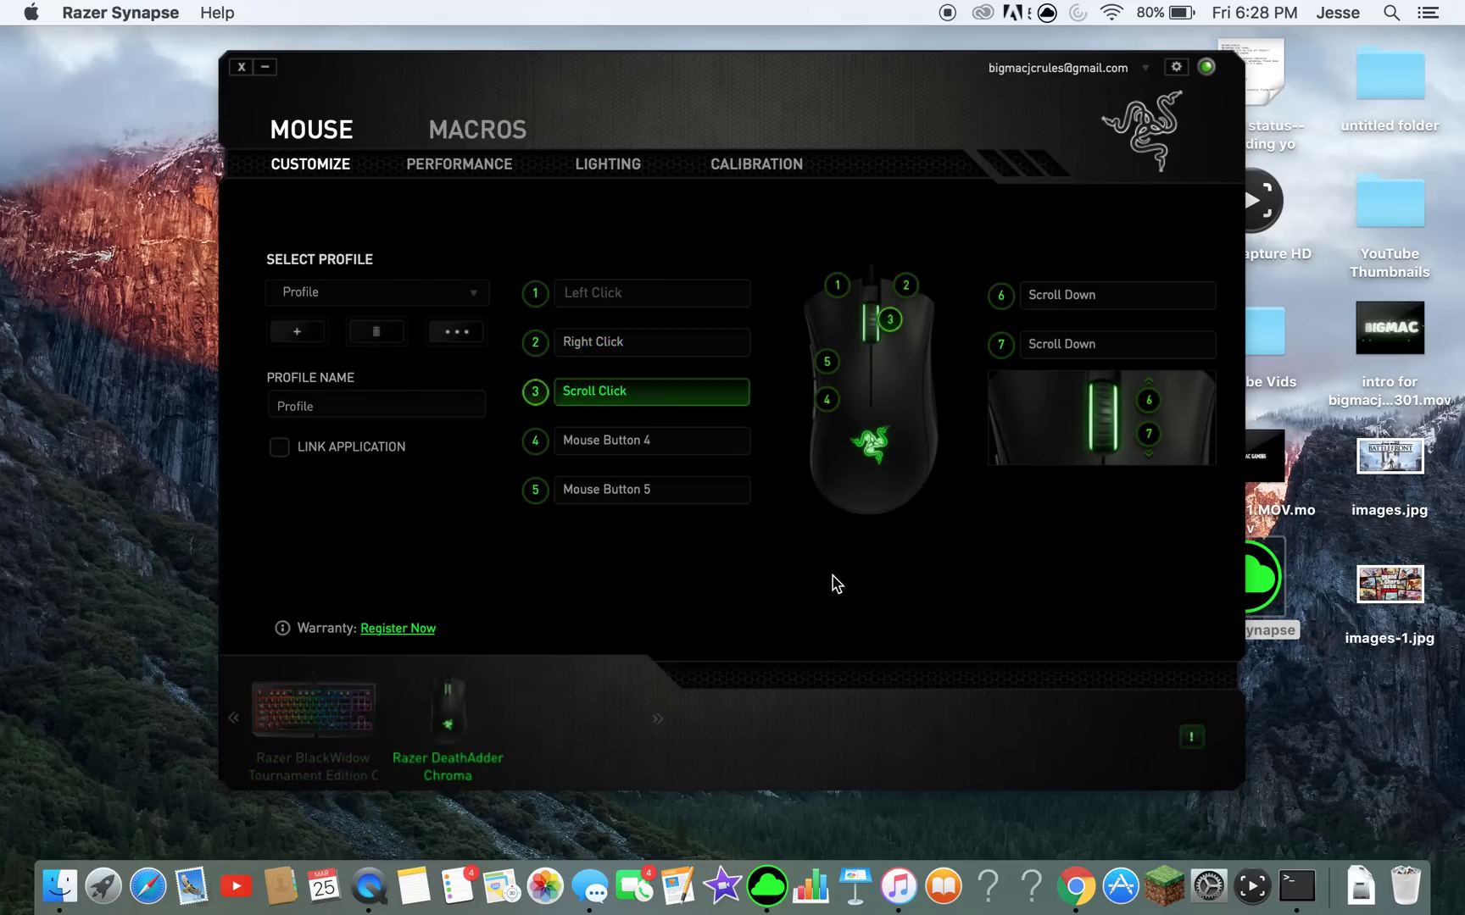
{"action": "left_click", "coordinate": [1076, 360]}
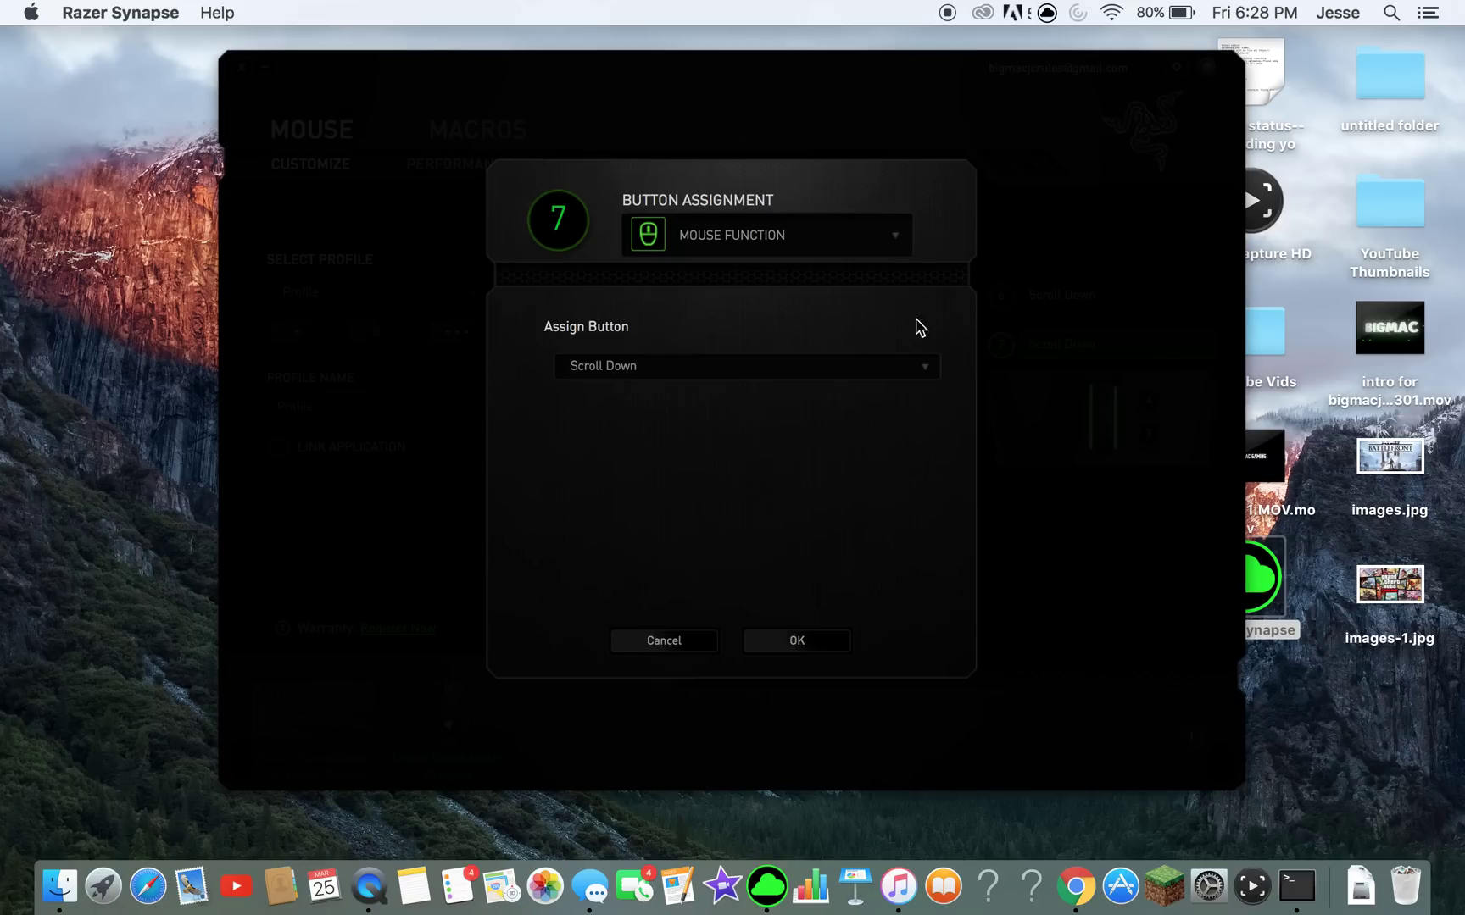
{"action": "left_click", "coordinate": [815, 375]}
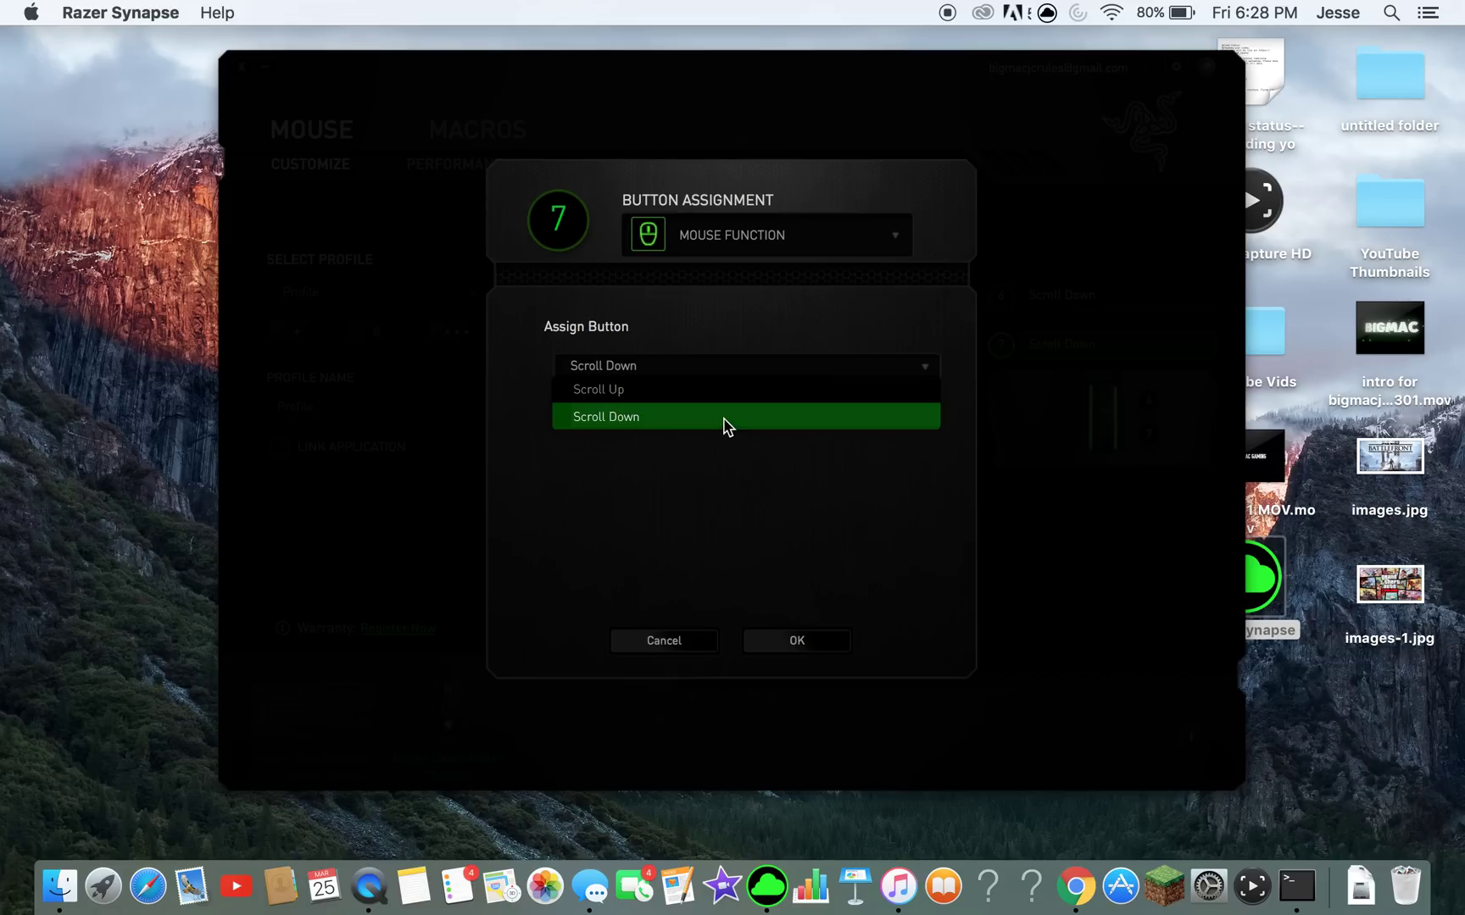
{"action": "left_click", "coordinate": [721, 390]}
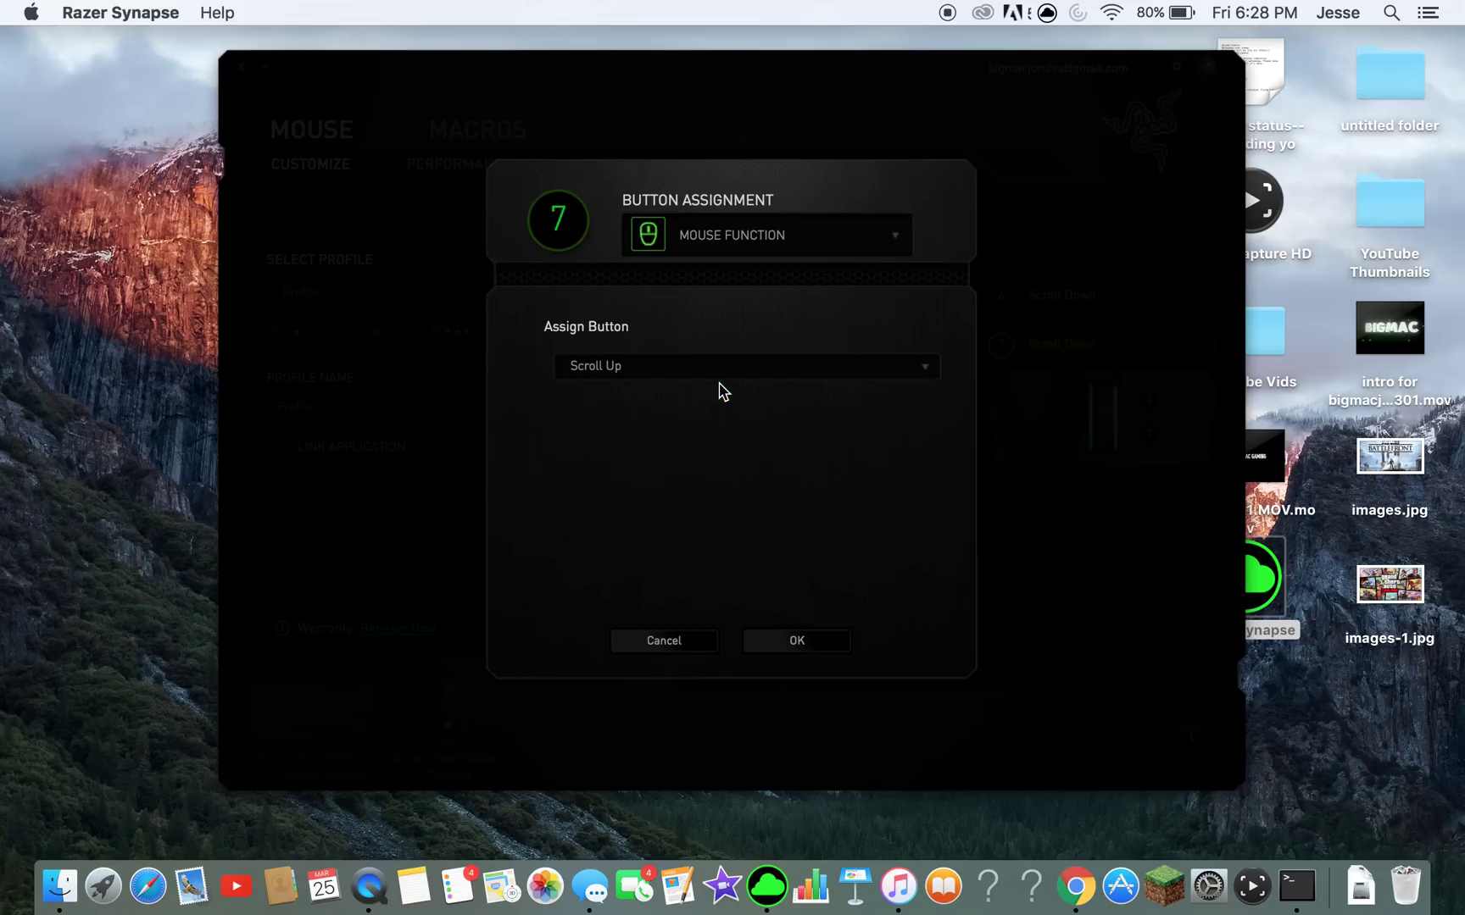
{"action": "left_click", "coordinate": [792, 640]}
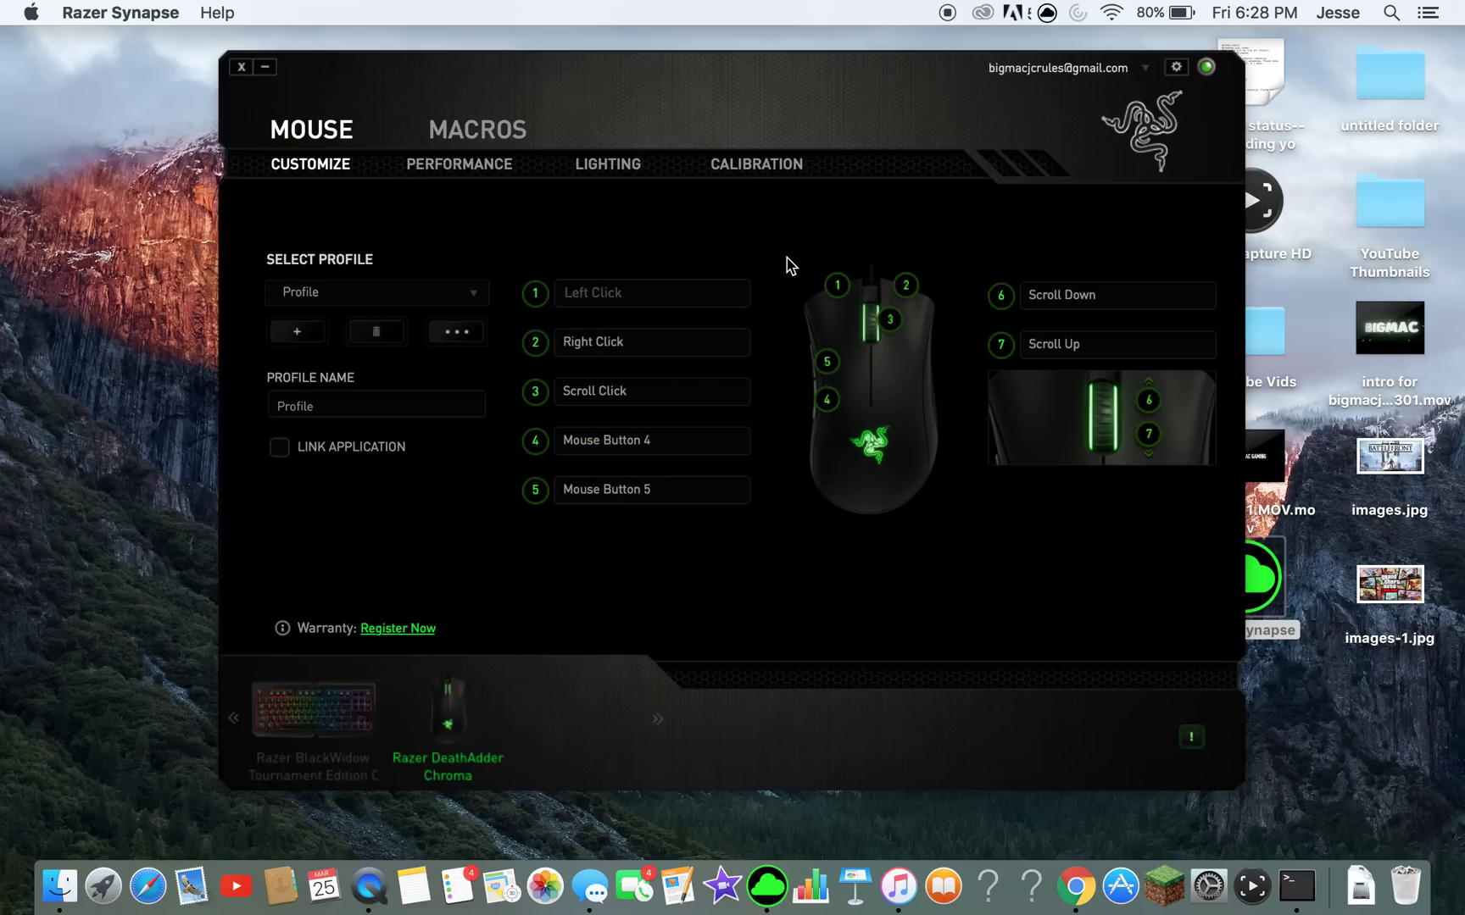
{"action": "left_click", "coordinate": [506, 175]}
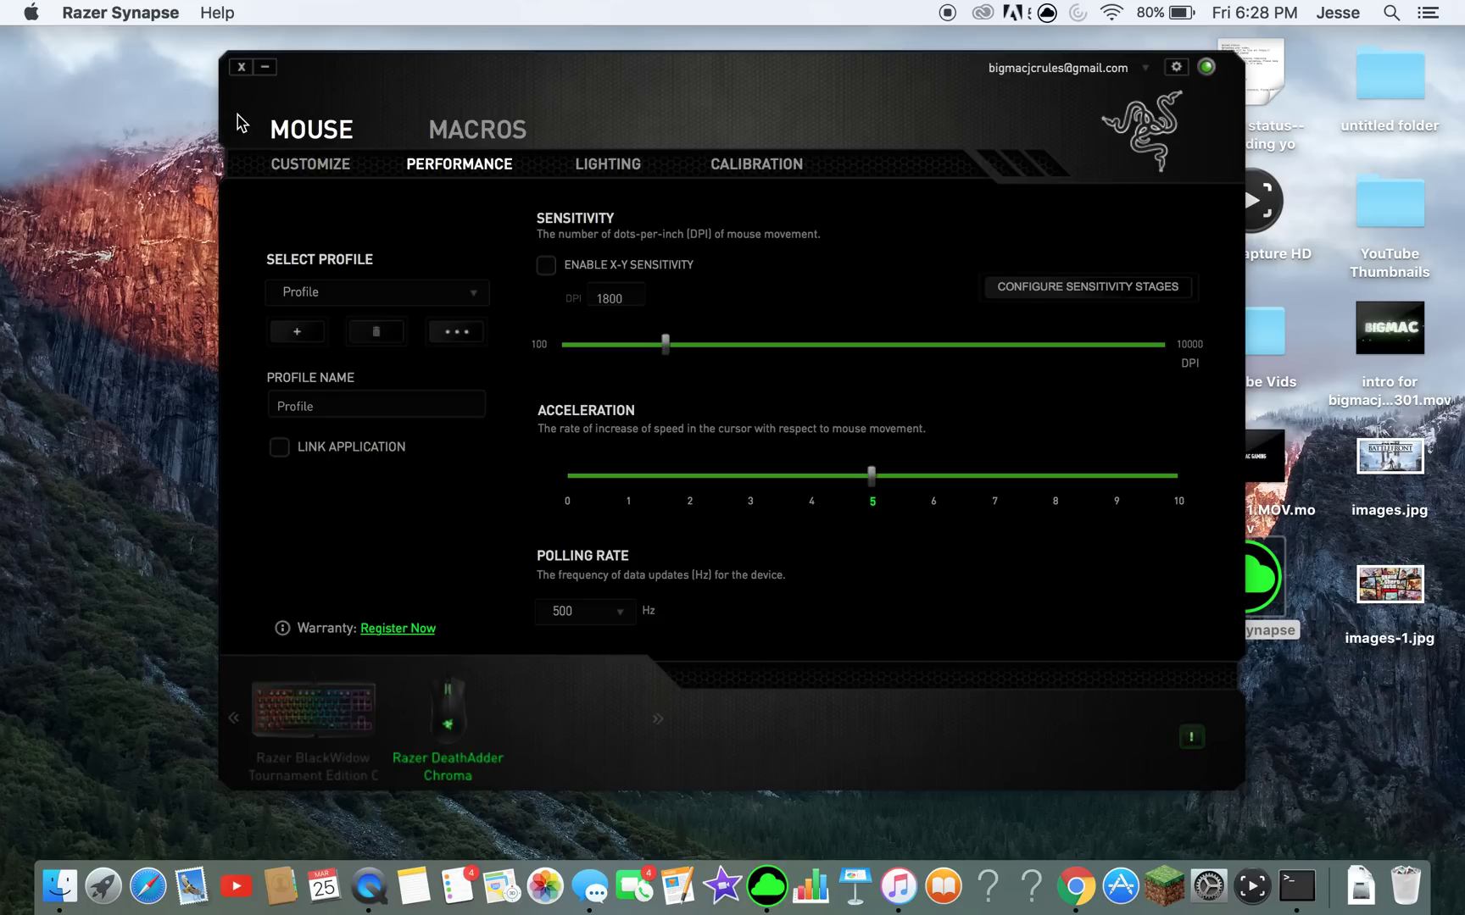
Step: Browse the mouse's Customize, Performance, Lighting and Calibration tabs, then select the BlackWidow keyboard
{"action": "left_click", "coordinate": [358, 173]}
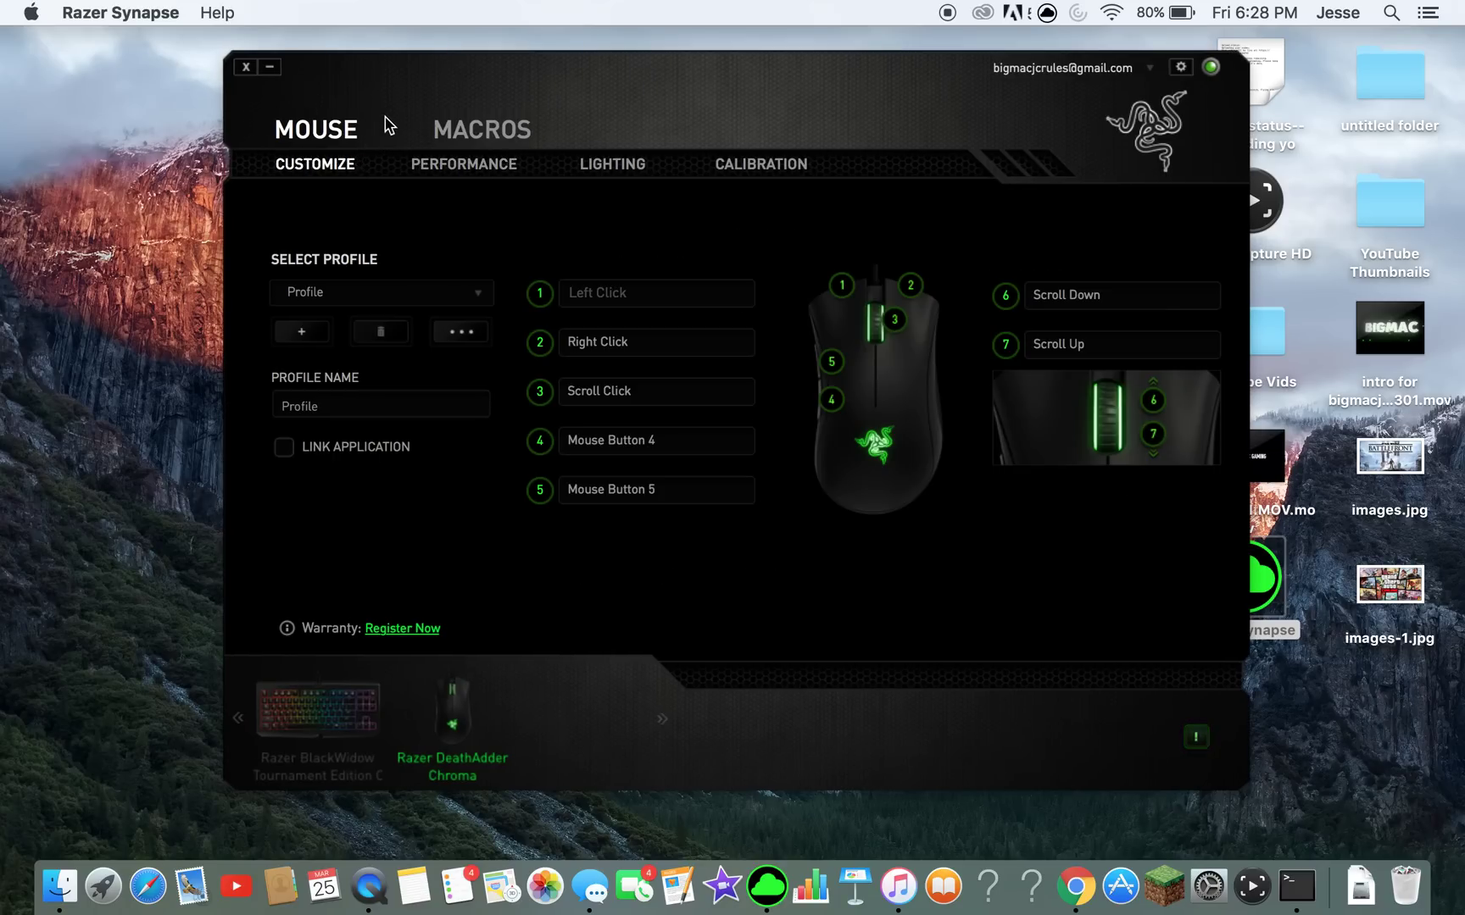
{"action": "left_click", "coordinate": [415, 151]}
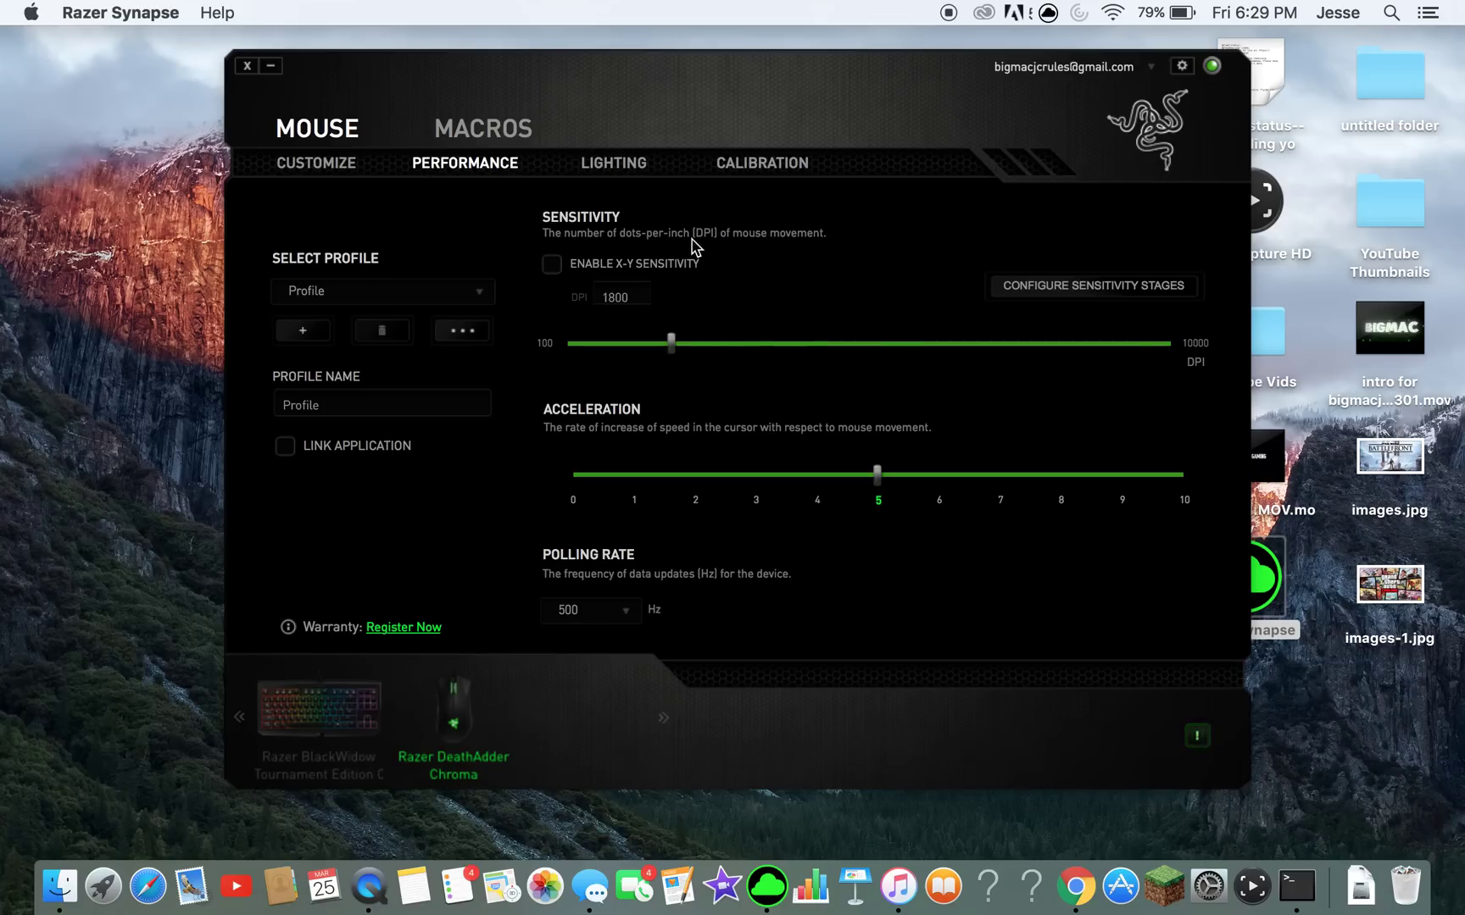
{"action": "left_click", "coordinate": [614, 162]}
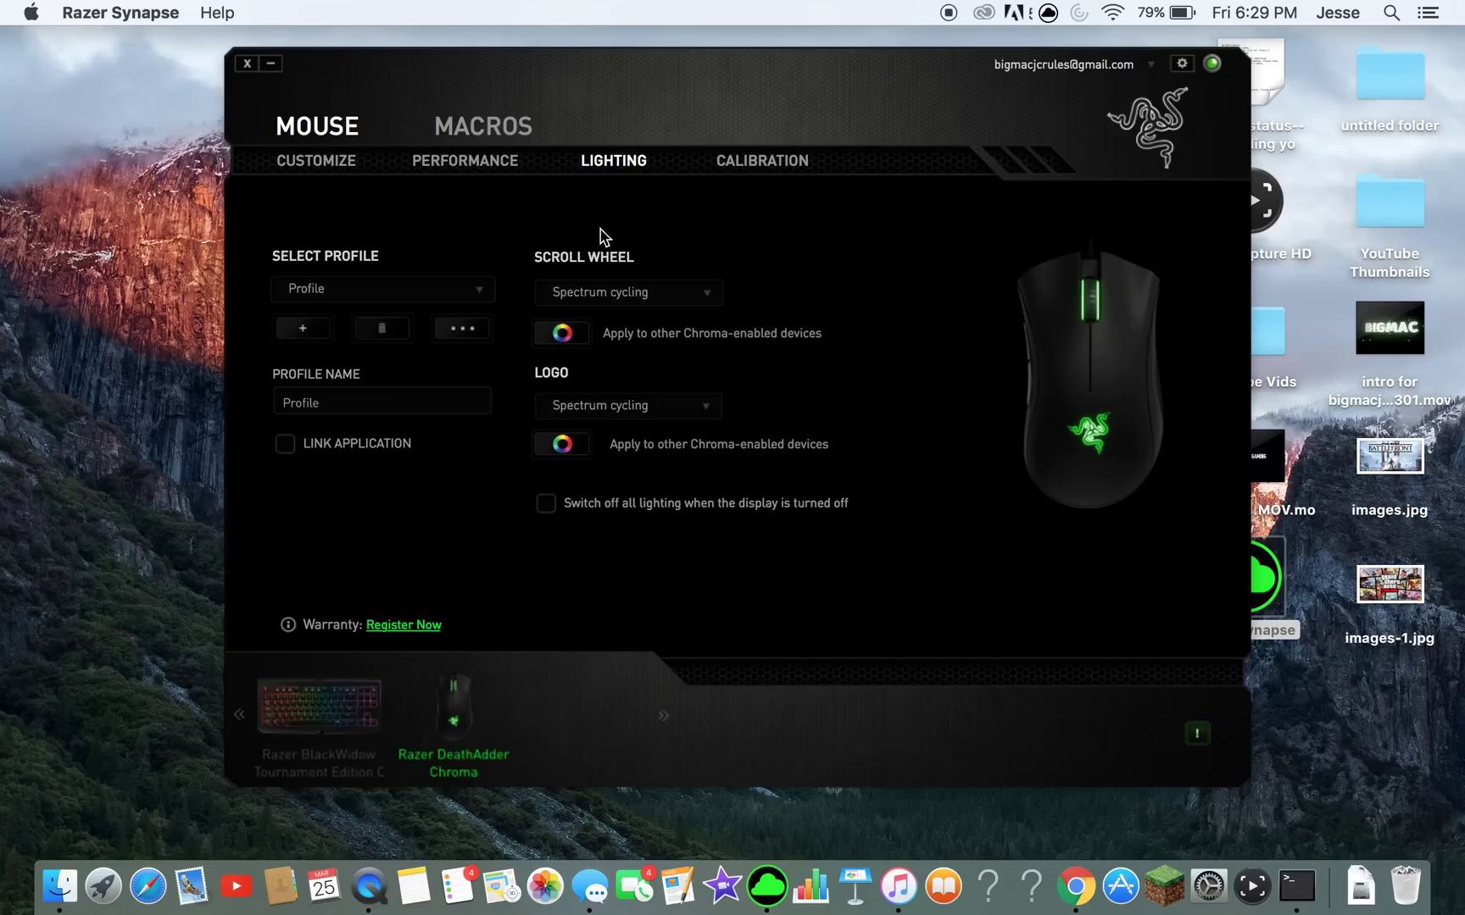
{"action": "left_click", "coordinate": [757, 164]}
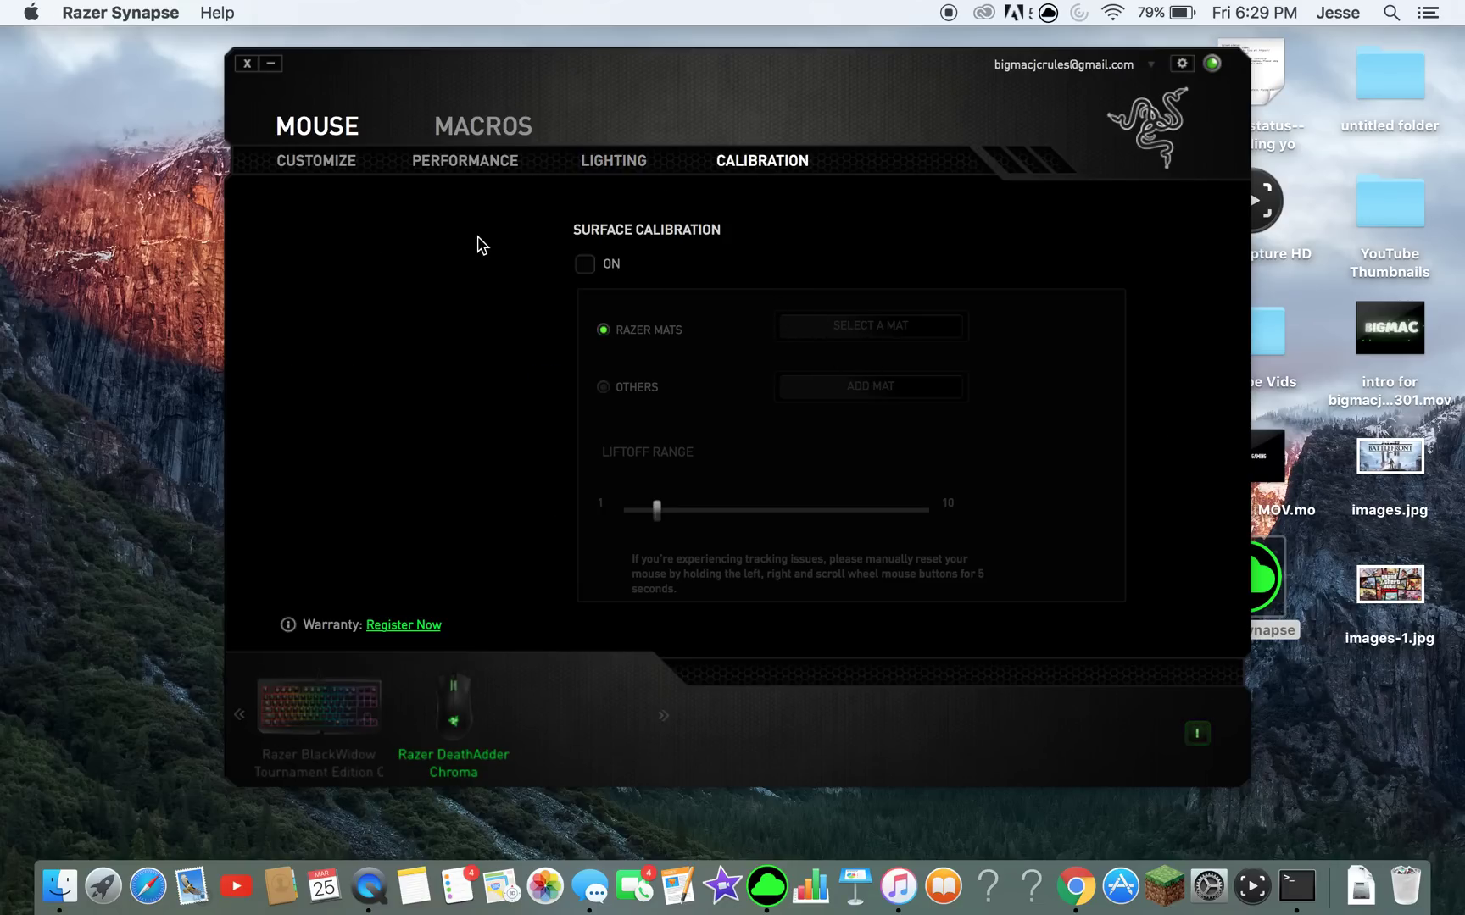
{"action": "left_click", "coordinate": [344, 698]}
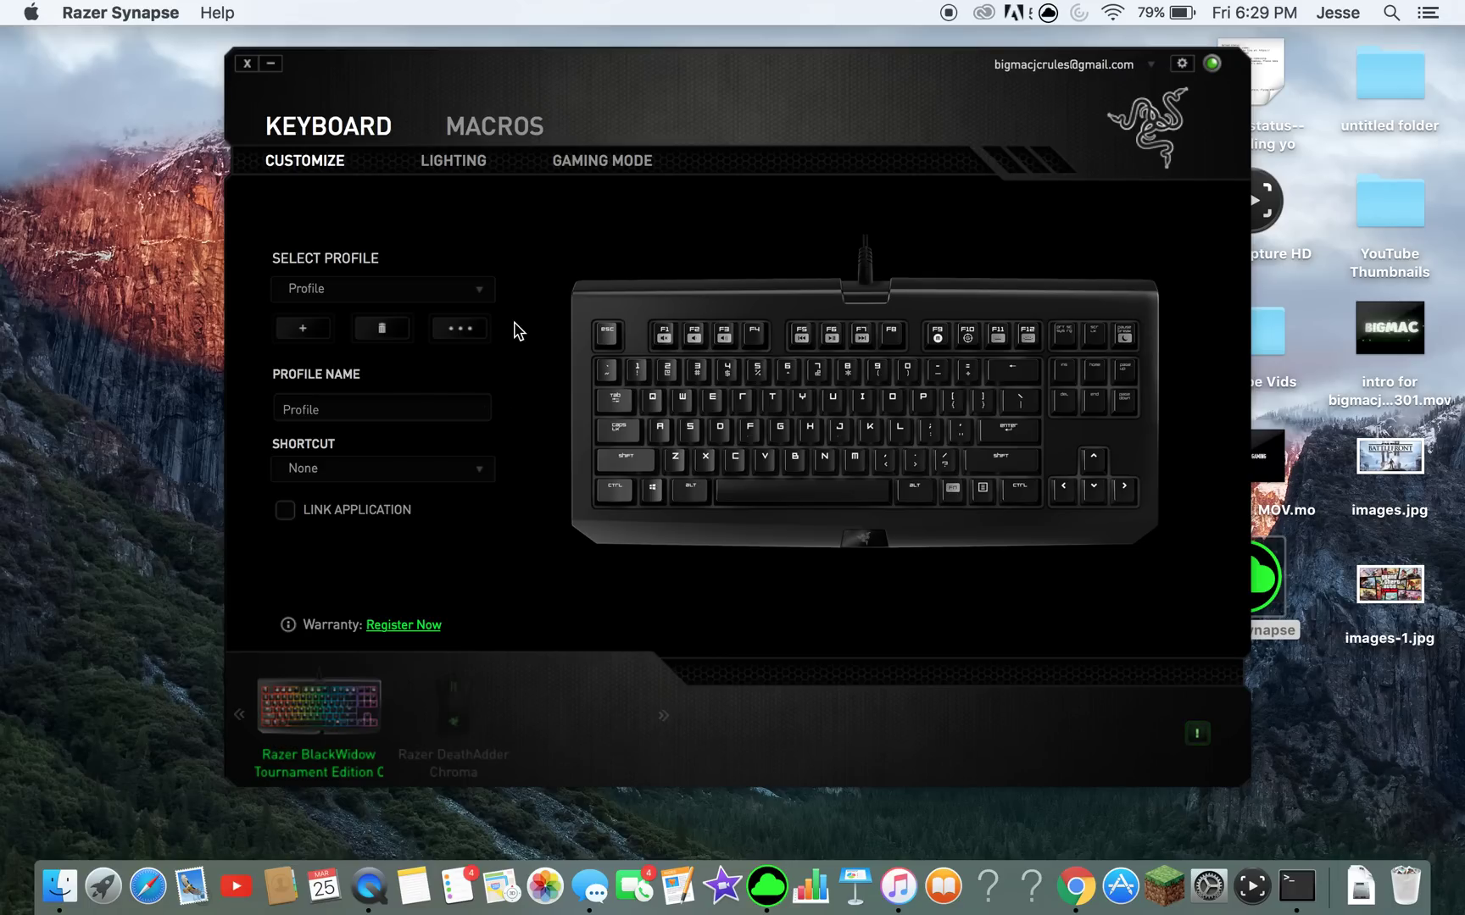
Step: Keep the keyboard on Profile, glance at the DeathAdder's button page, then return to the BlackWidow
{"action": "left_click", "coordinate": [458, 291]}
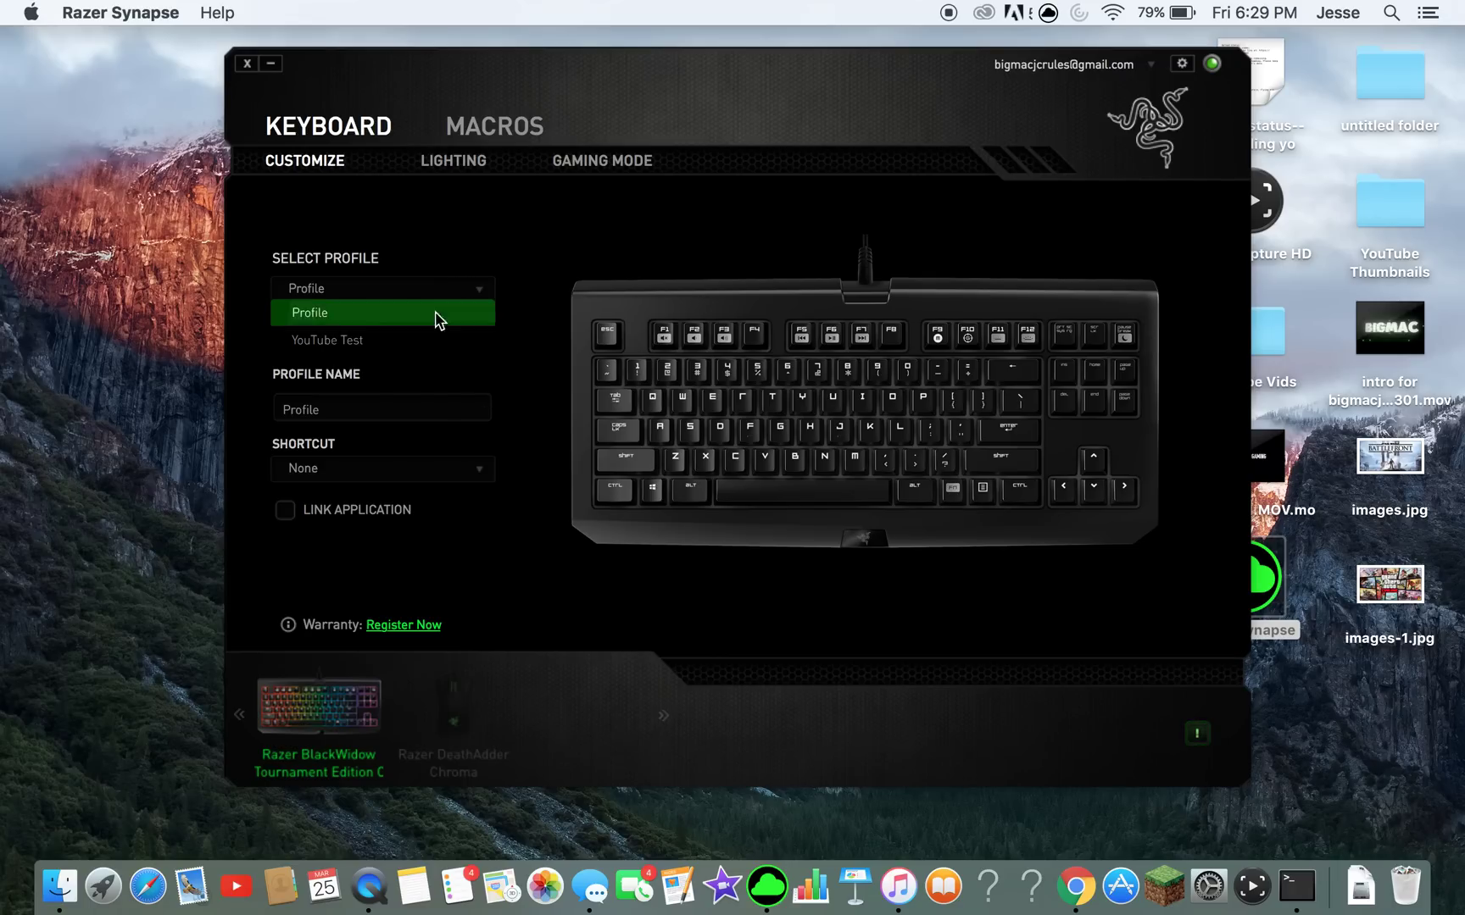
{"action": "left_click", "coordinate": [397, 307]}
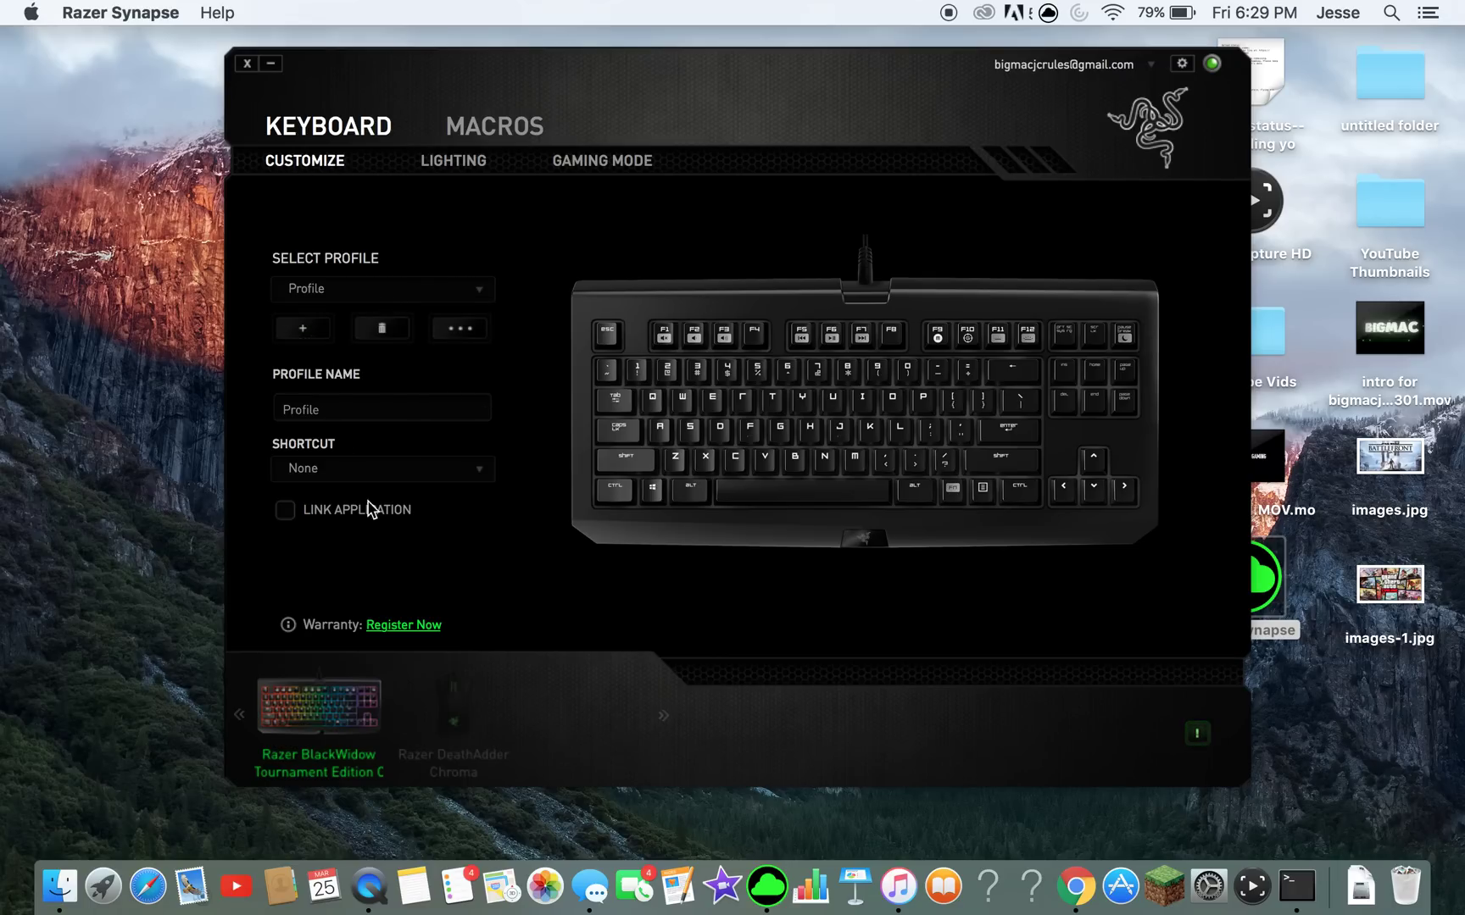
{"action": "left_click", "coordinate": [447, 708]}
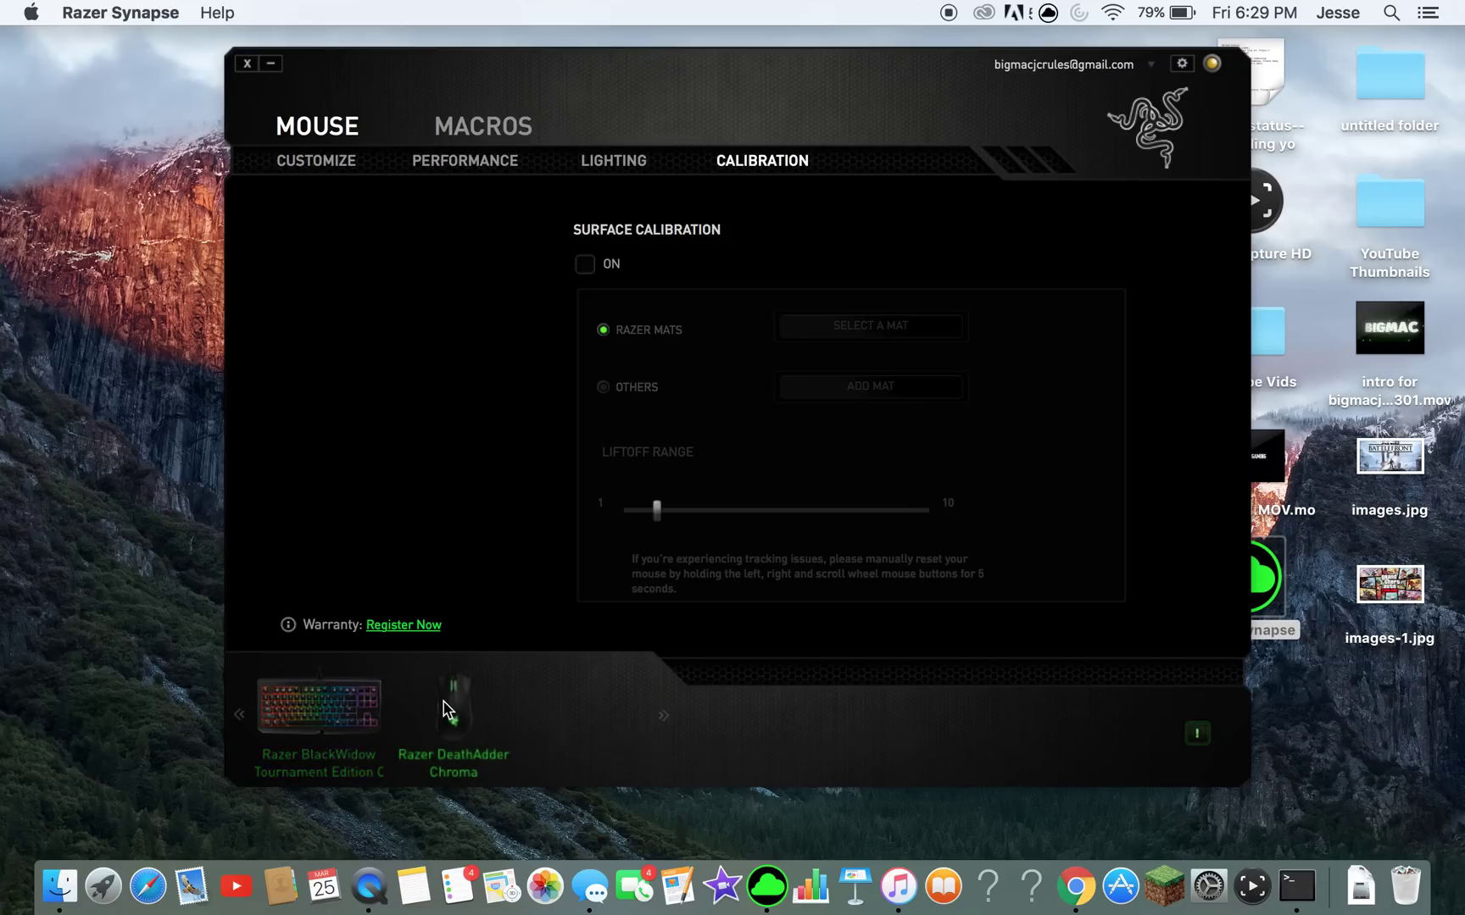
{"action": "left_click", "coordinate": [322, 163]}
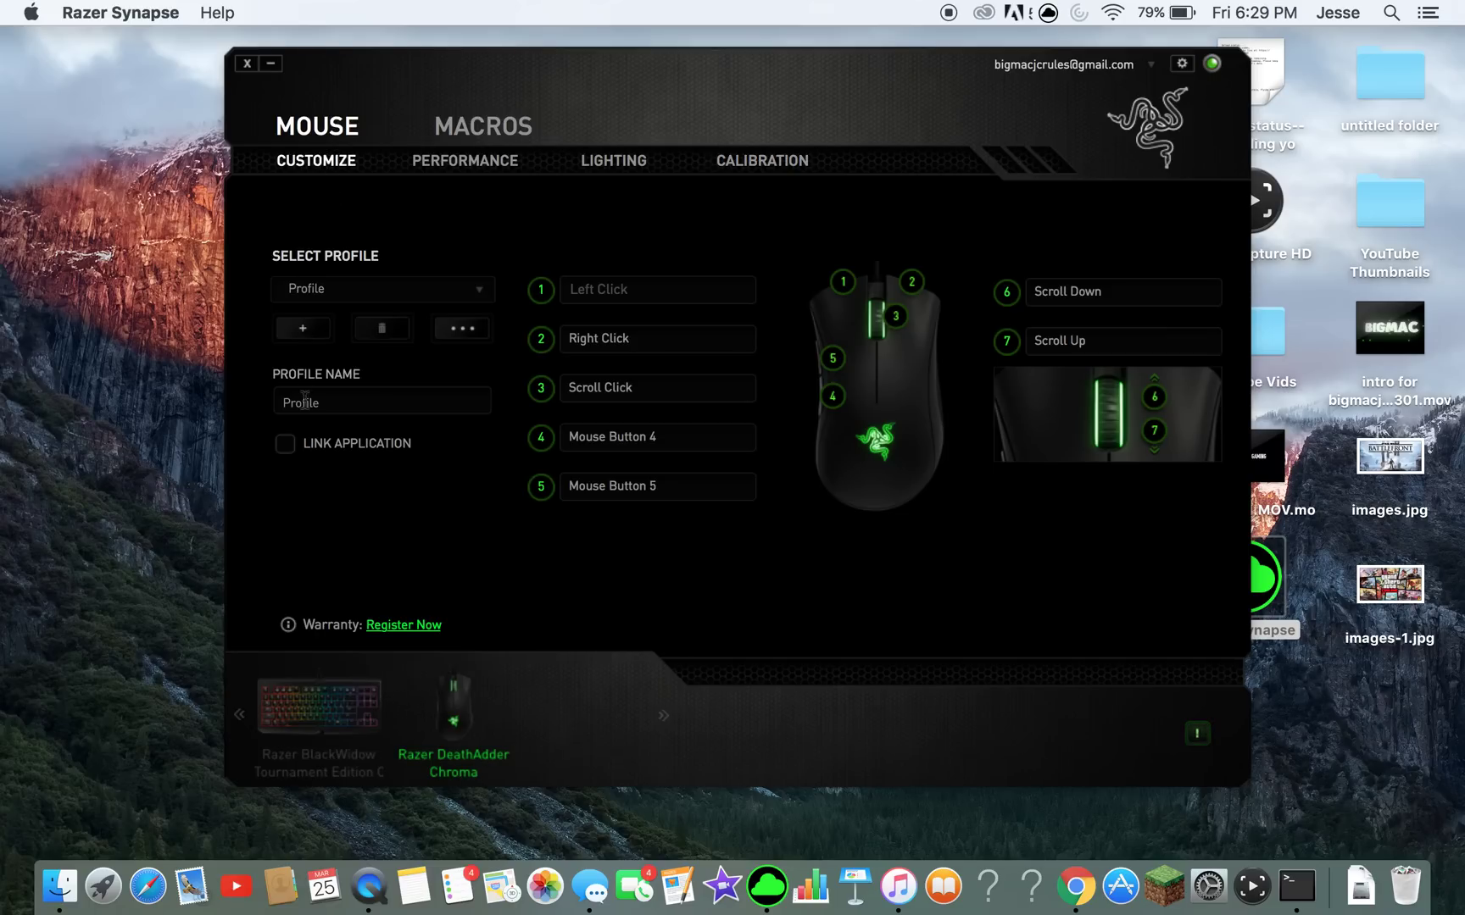
{"action": "left_click", "coordinate": [309, 679]}
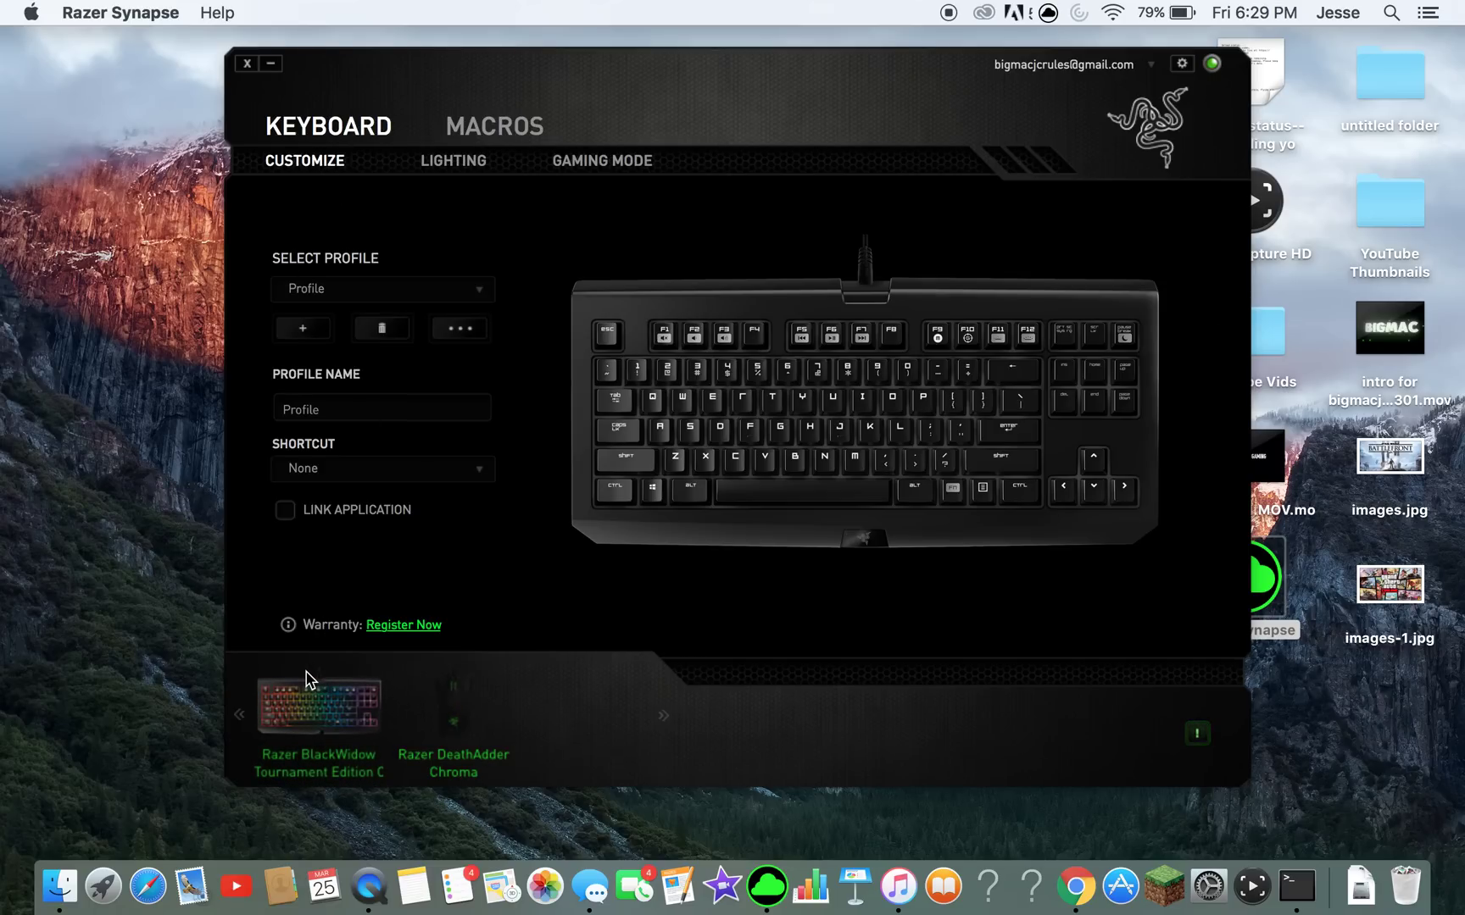
Step: Switch the keyboard profile between YouTube Test and Profile, settle on Profile, and view Lighting
{"action": "left_click", "coordinate": [324, 285]}
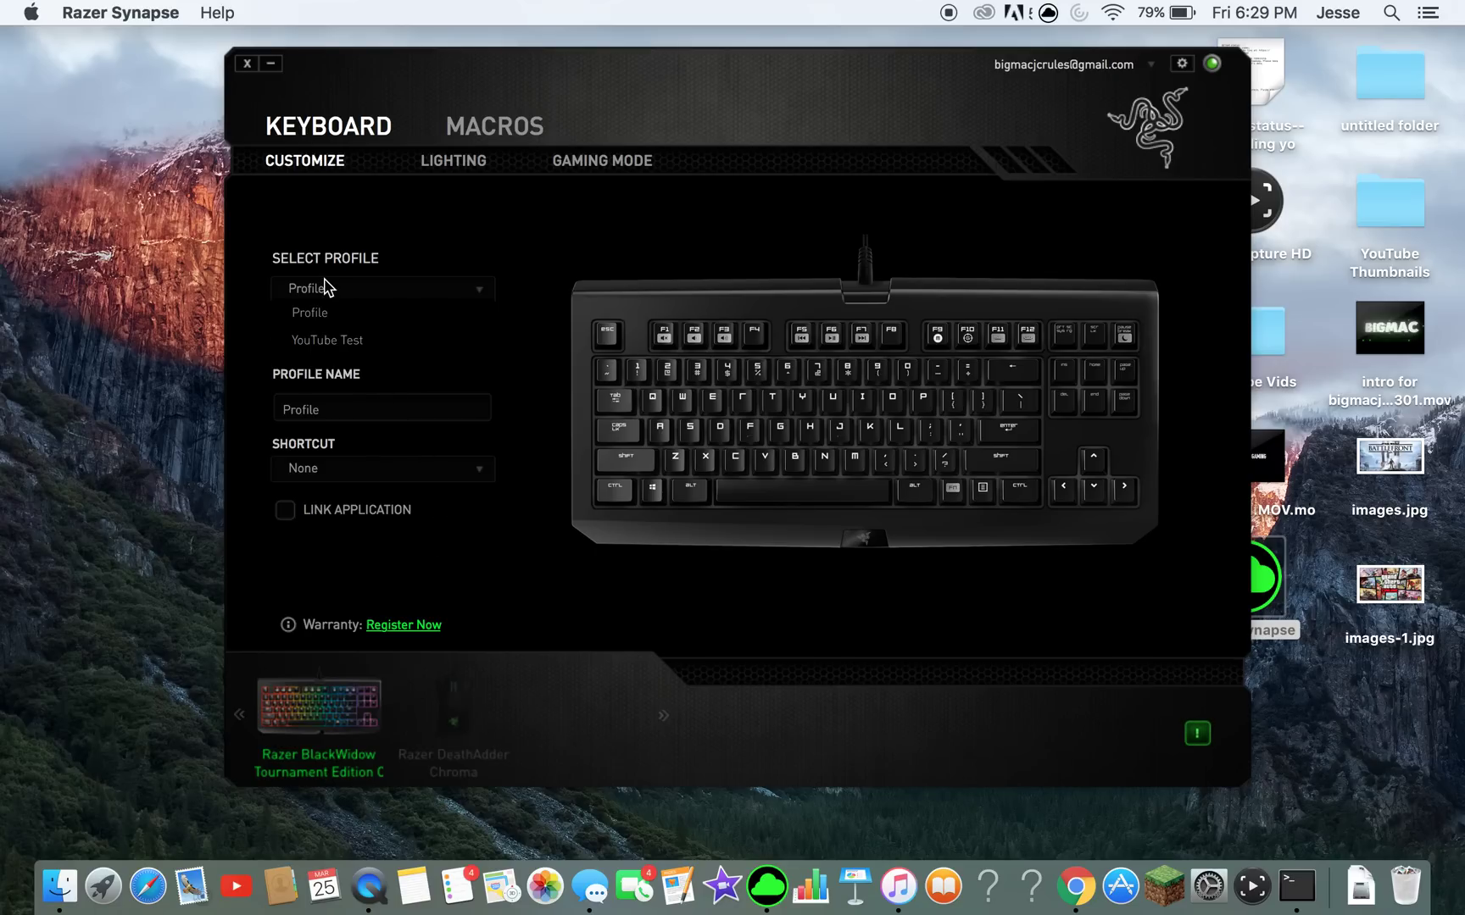
{"action": "left_click", "coordinate": [332, 342]}
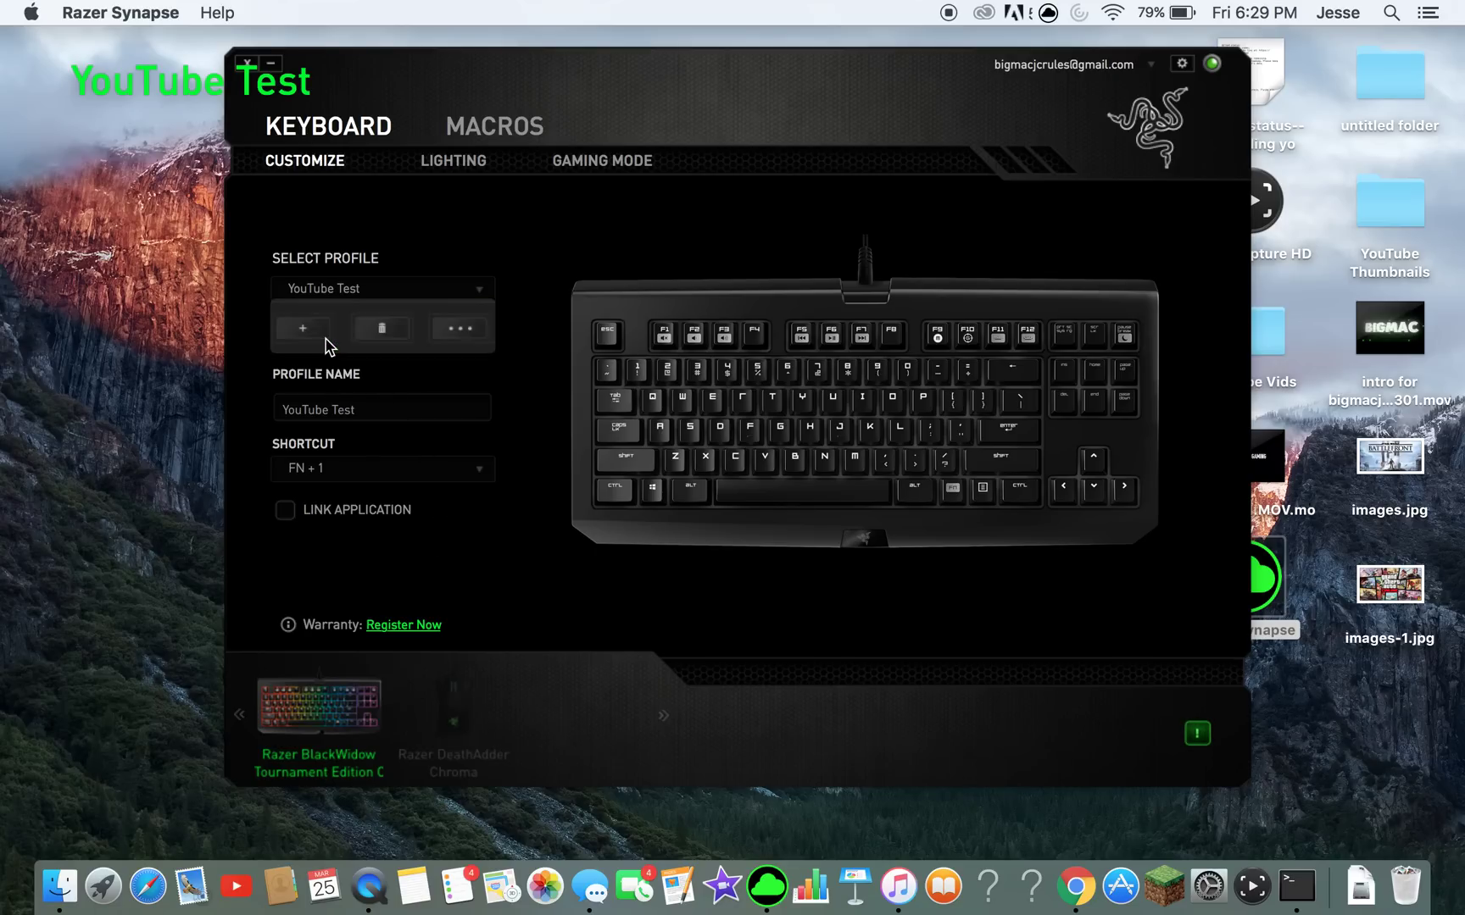
{"action": "left_click", "coordinate": [333, 288]}
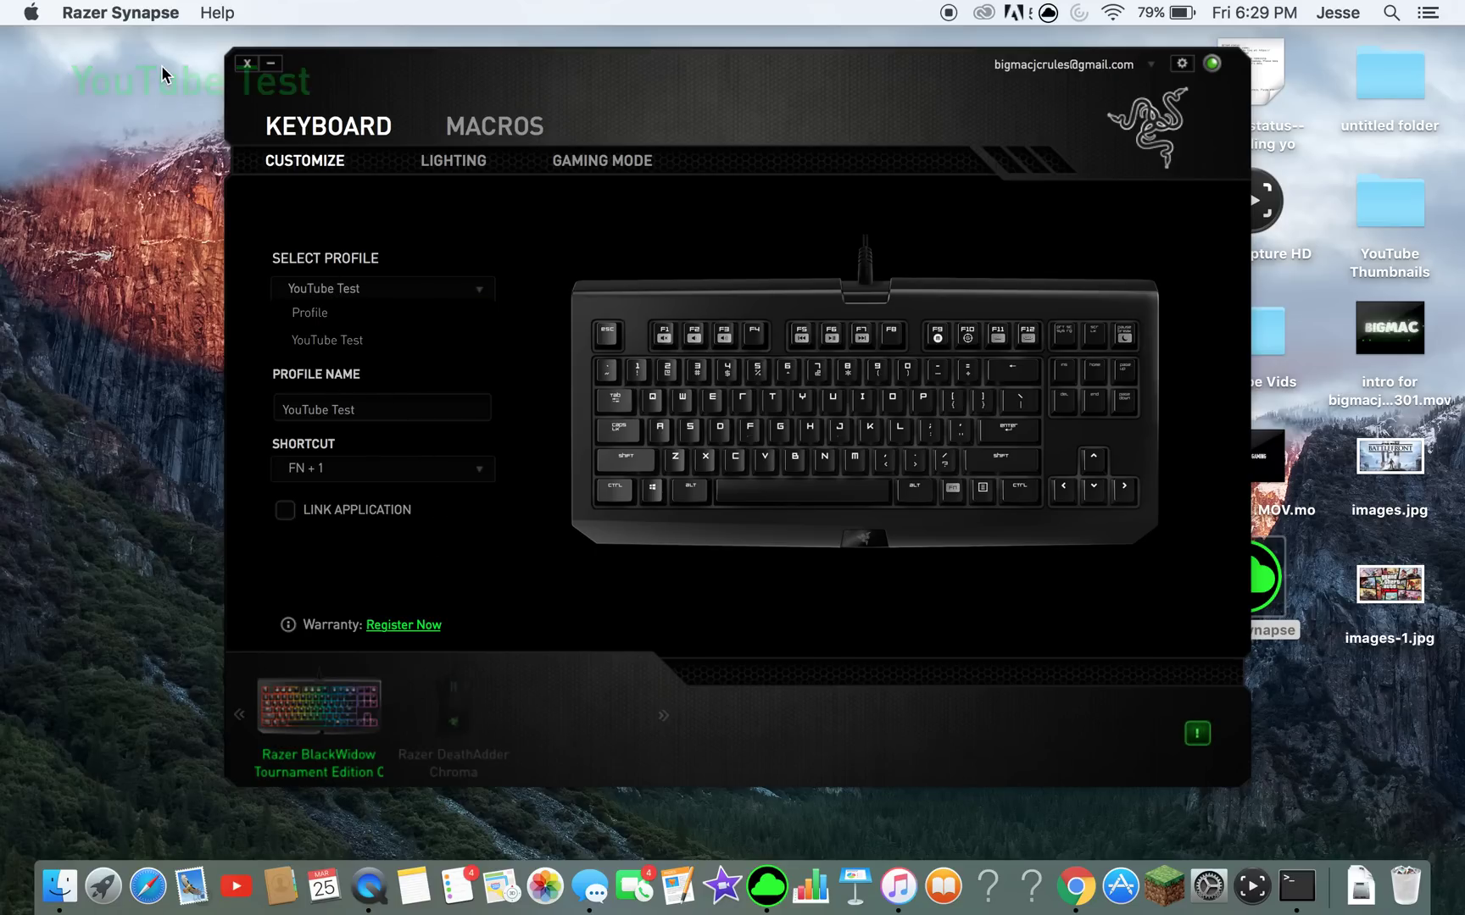
{"action": "left_click", "coordinate": [344, 321]}
{"action": "left_click", "coordinate": [348, 290]}
{"action": "left_click", "coordinate": [344, 340]}
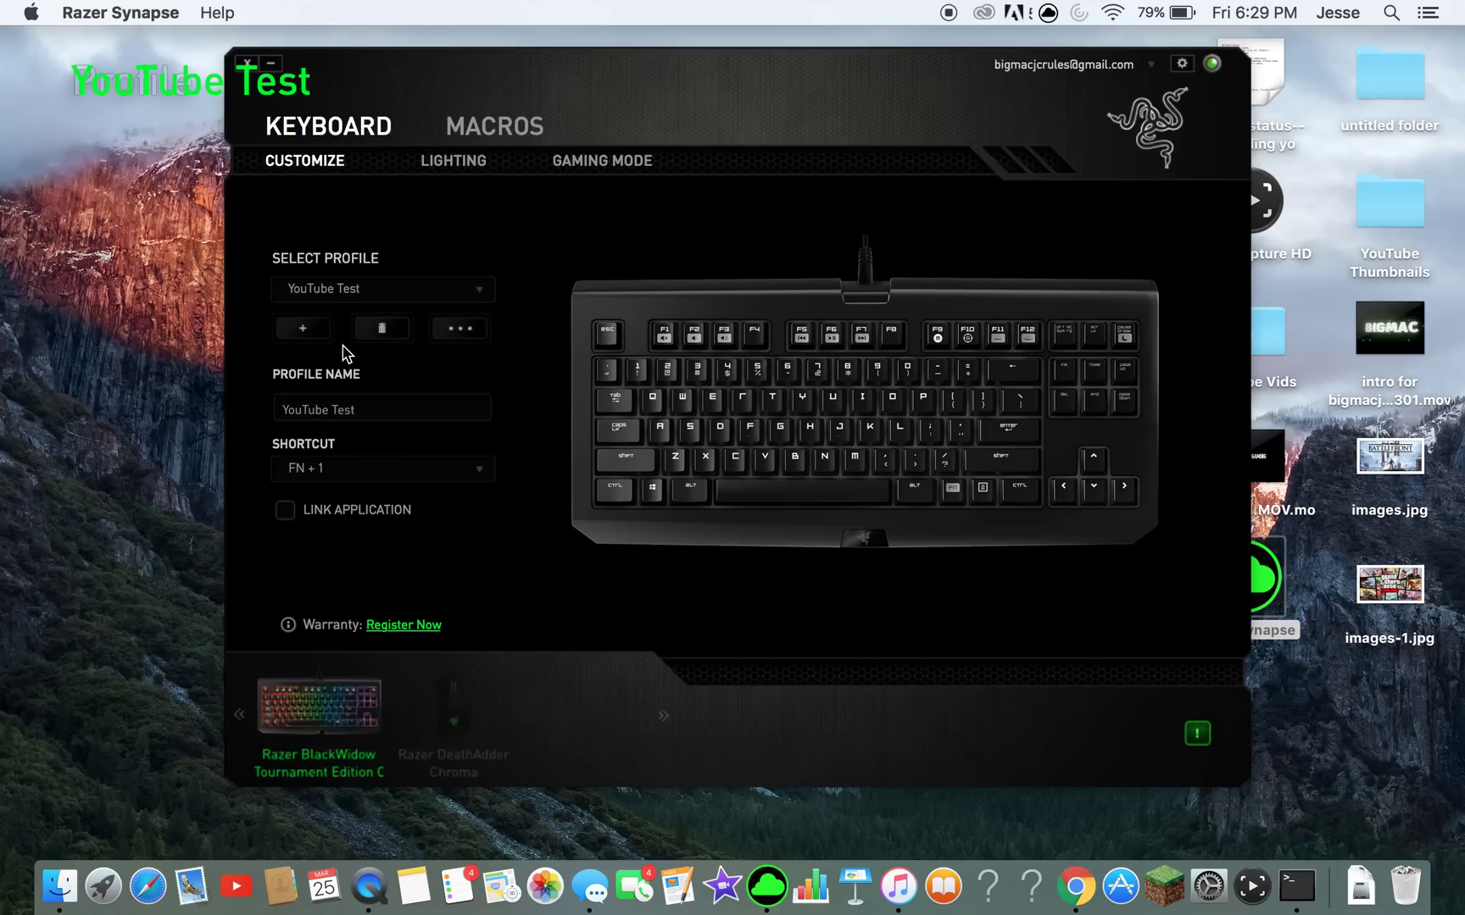
{"action": "left_click", "coordinate": [373, 290]}
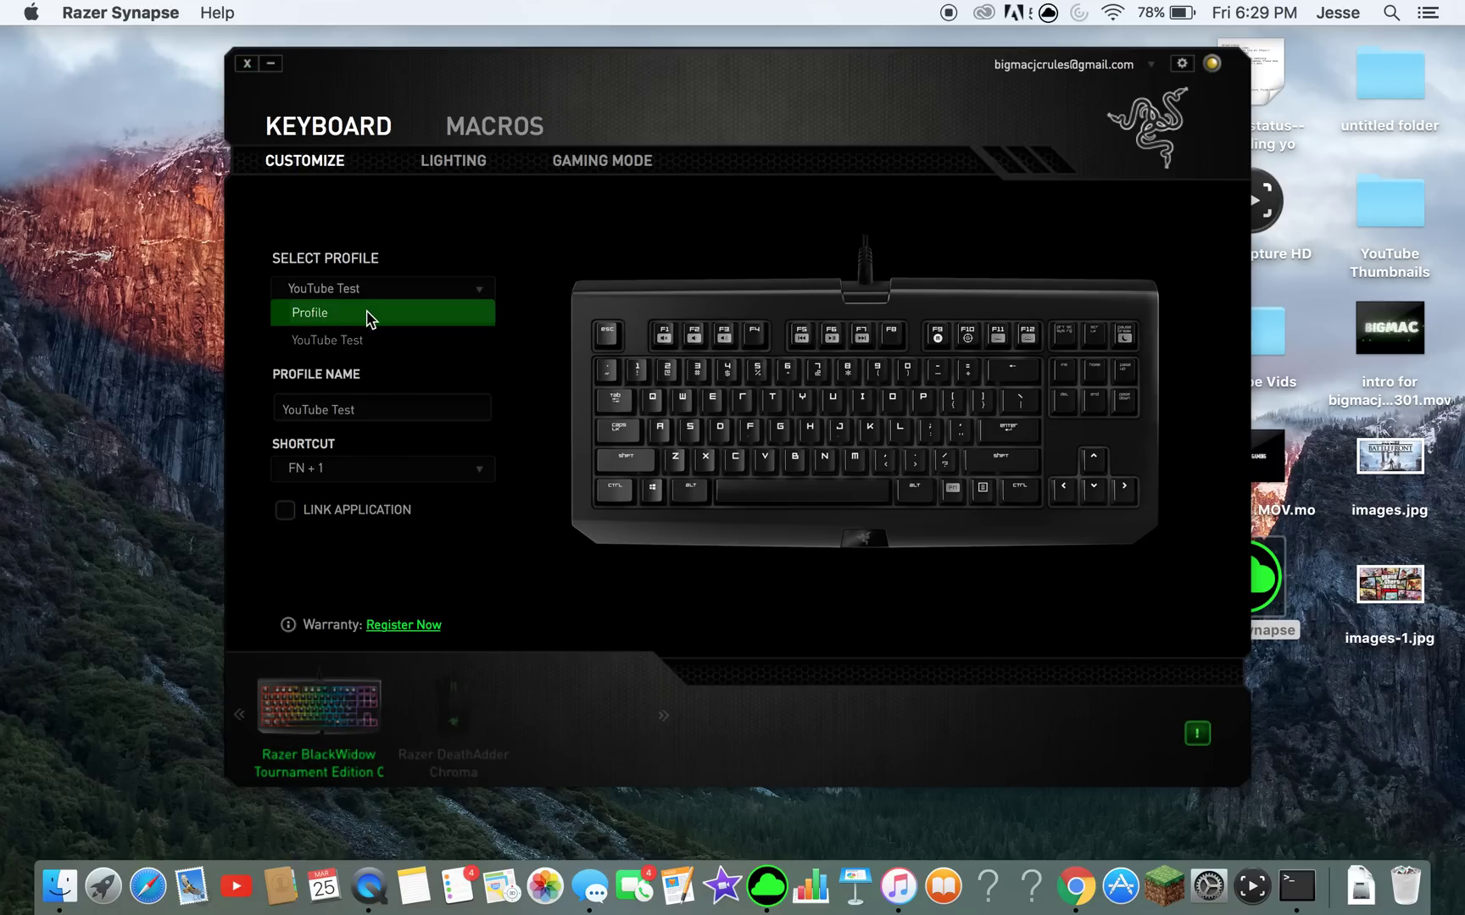
{"action": "left_click", "coordinate": [371, 320]}
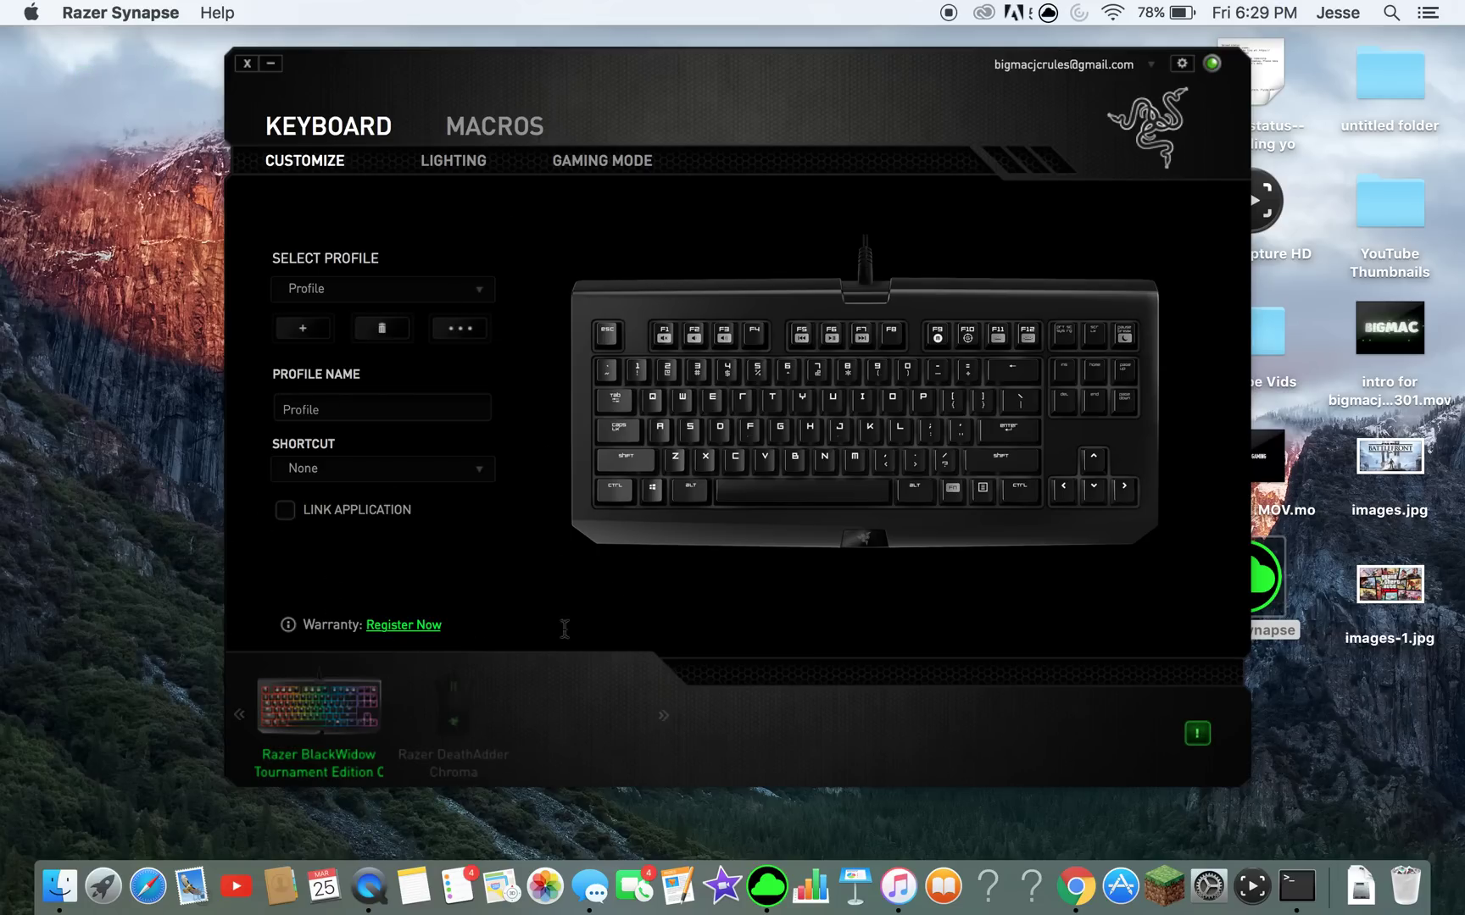
{"action": "left_click", "coordinate": [441, 160]}
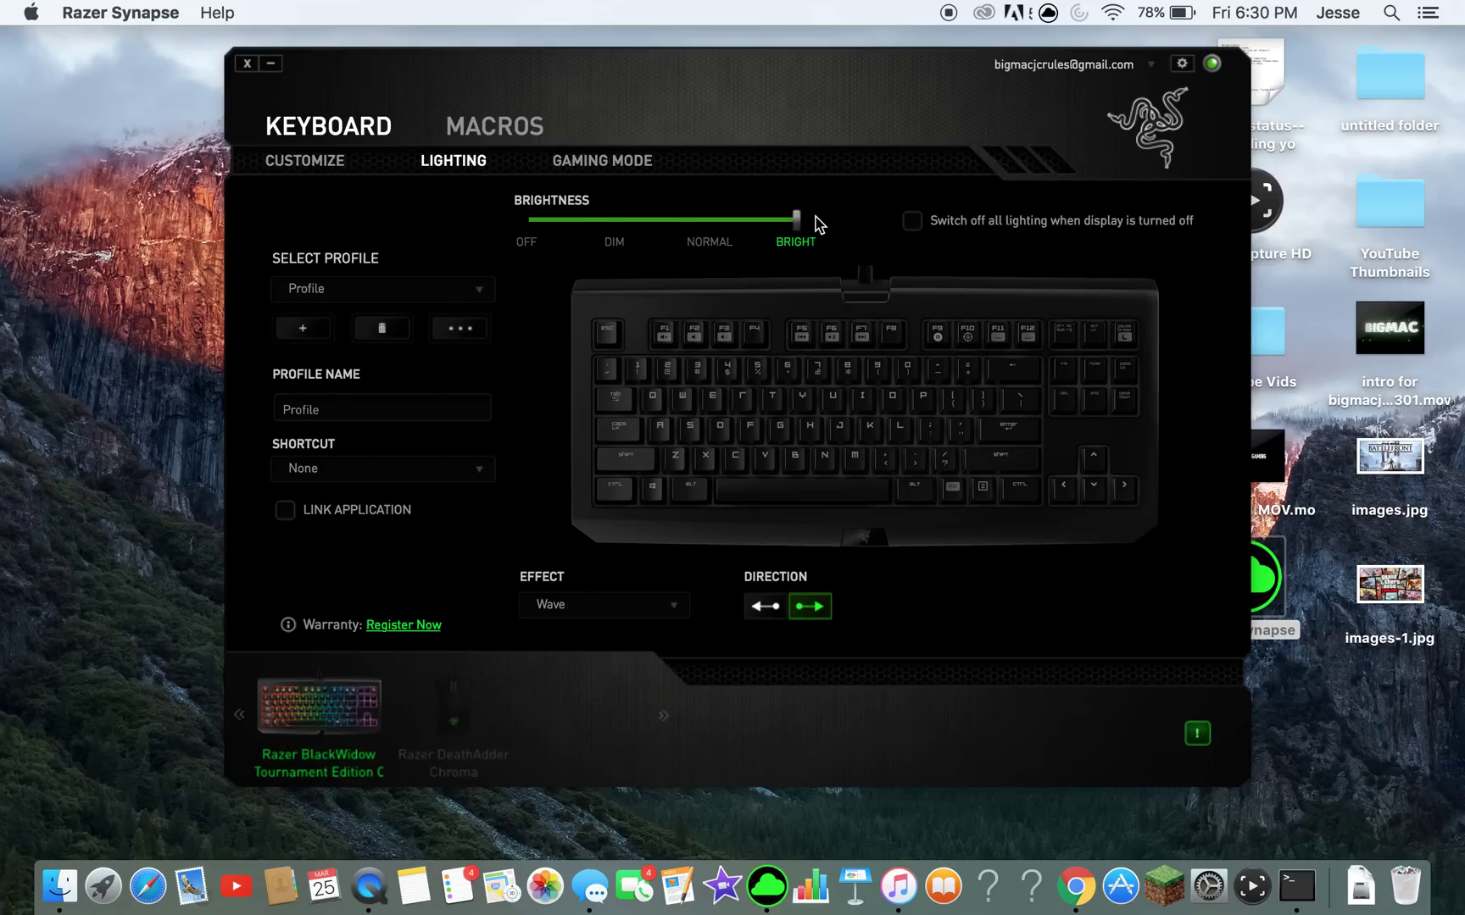
Step: Drop keyboard brightness to about 55 and back to Bright, and flip the Wave direction back
{"action": "left_click_drag", "start_coordinate": [784, 227], "coordinate": [540, 219]}
{"action": "left_click_drag", "start_coordinate": [540, 219], "coordinate": [801, 222]}
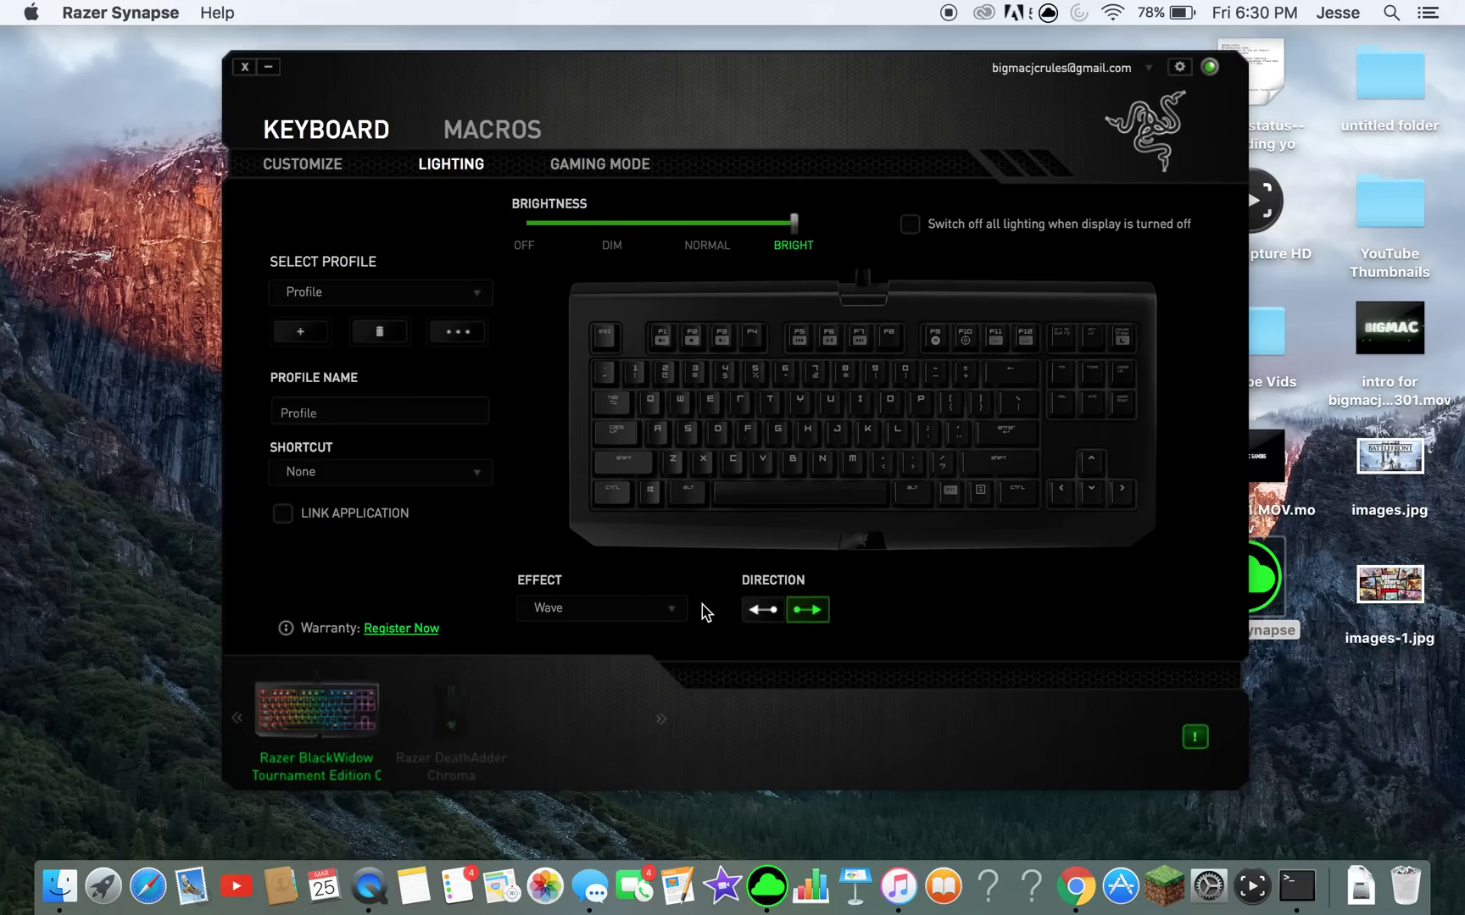
{"action": "left_click", "coordinate": [751, 614]}
{"action": "left_click", "coordinate": [801, 610]}
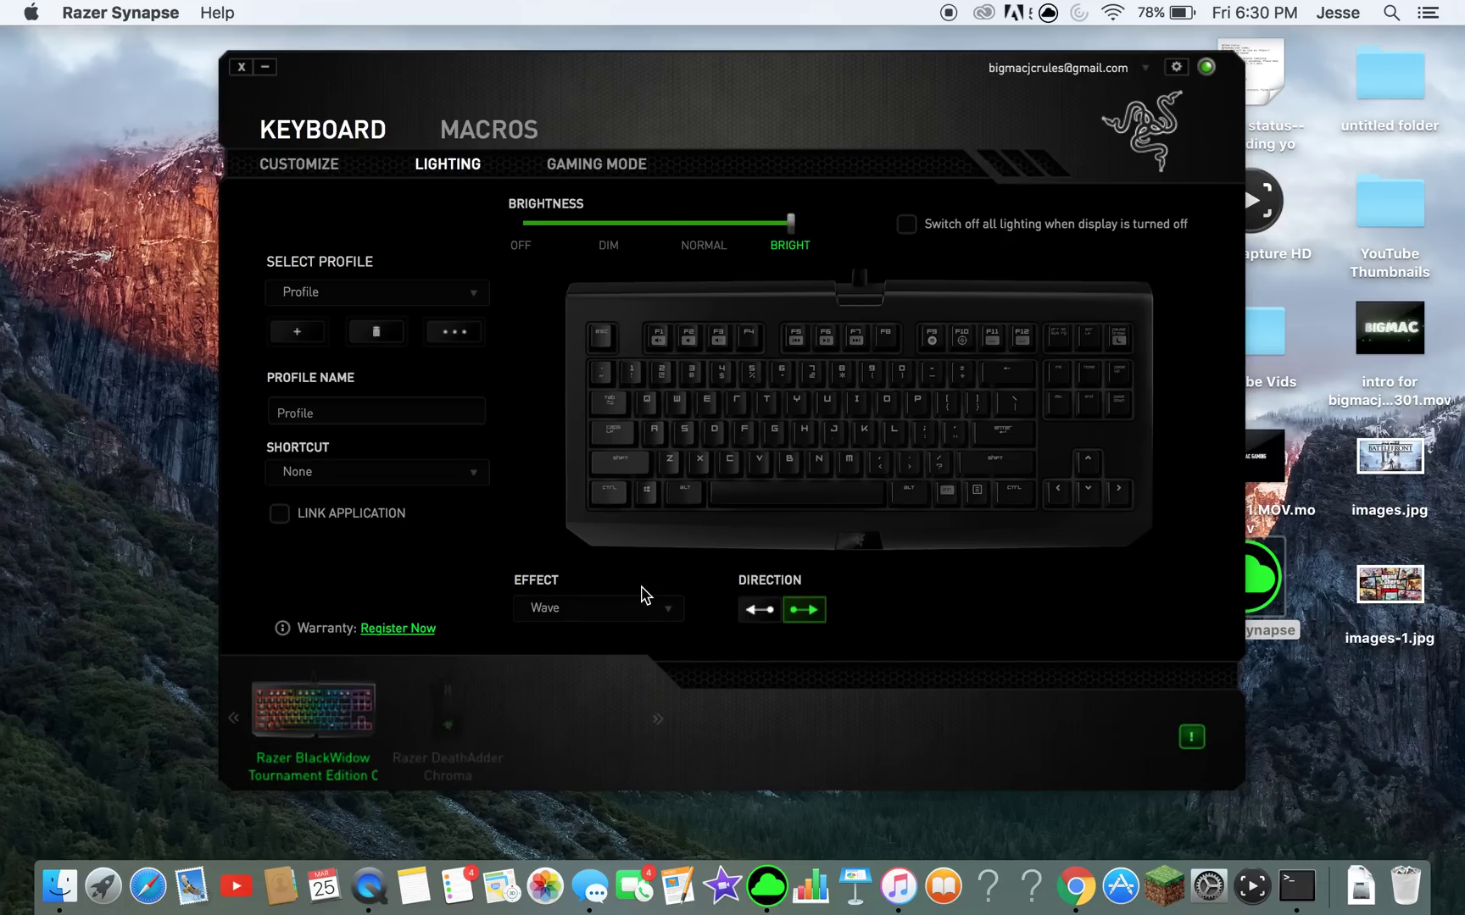
Step: Try the Static and Spectrum cycling effects, then settle on the cyan Ripple effect
{"action": "left_click", "coordinate": [650, 611]}
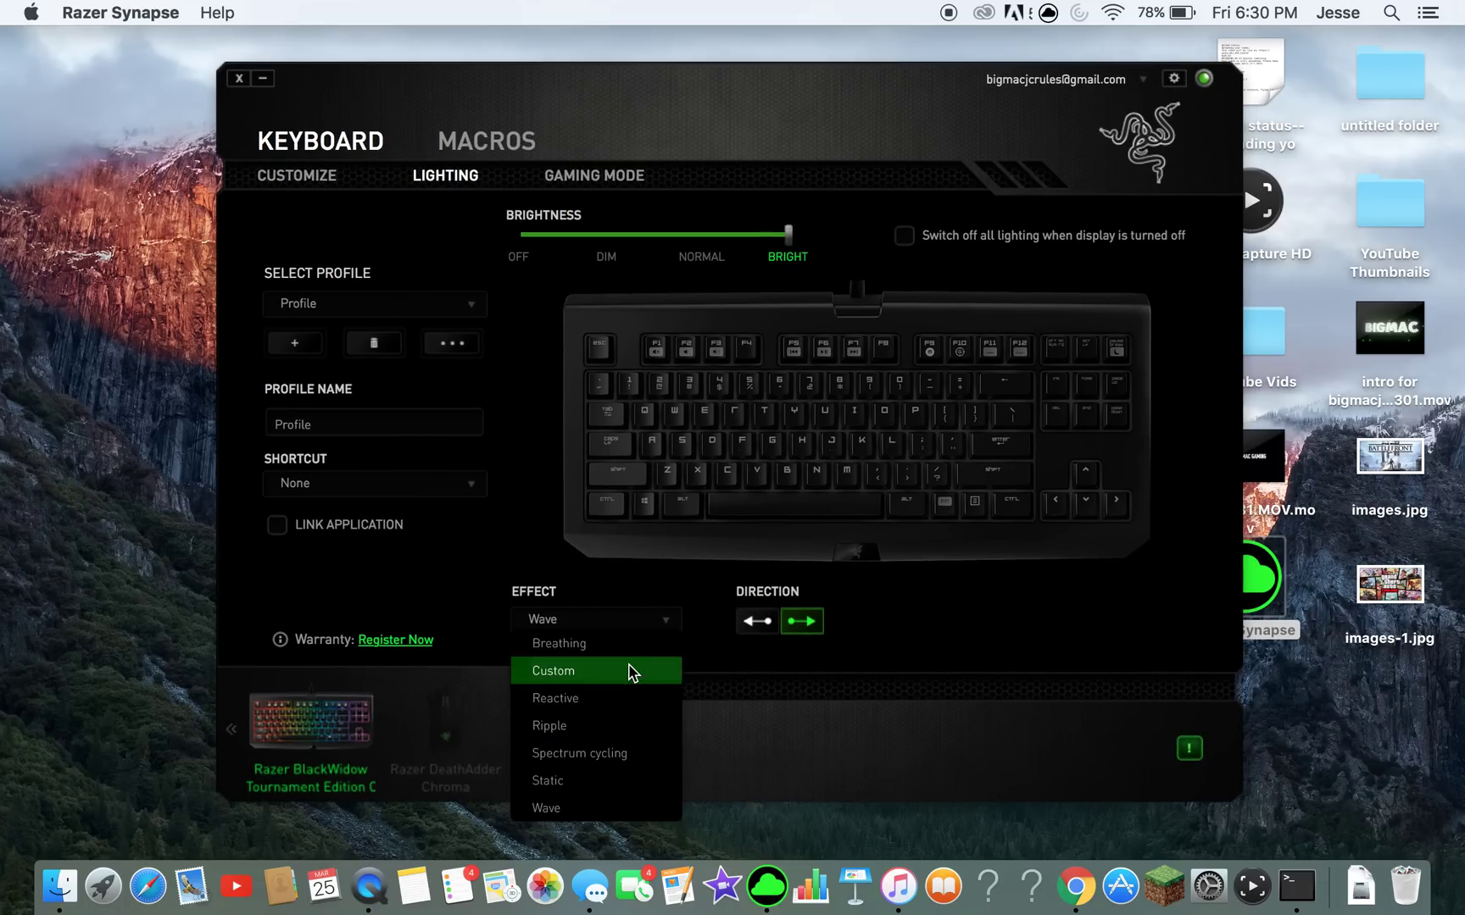
{"action": "left_click", "coordinate": [604, 780]}
{"action": "left_click", "coordinate": [600, 620]}
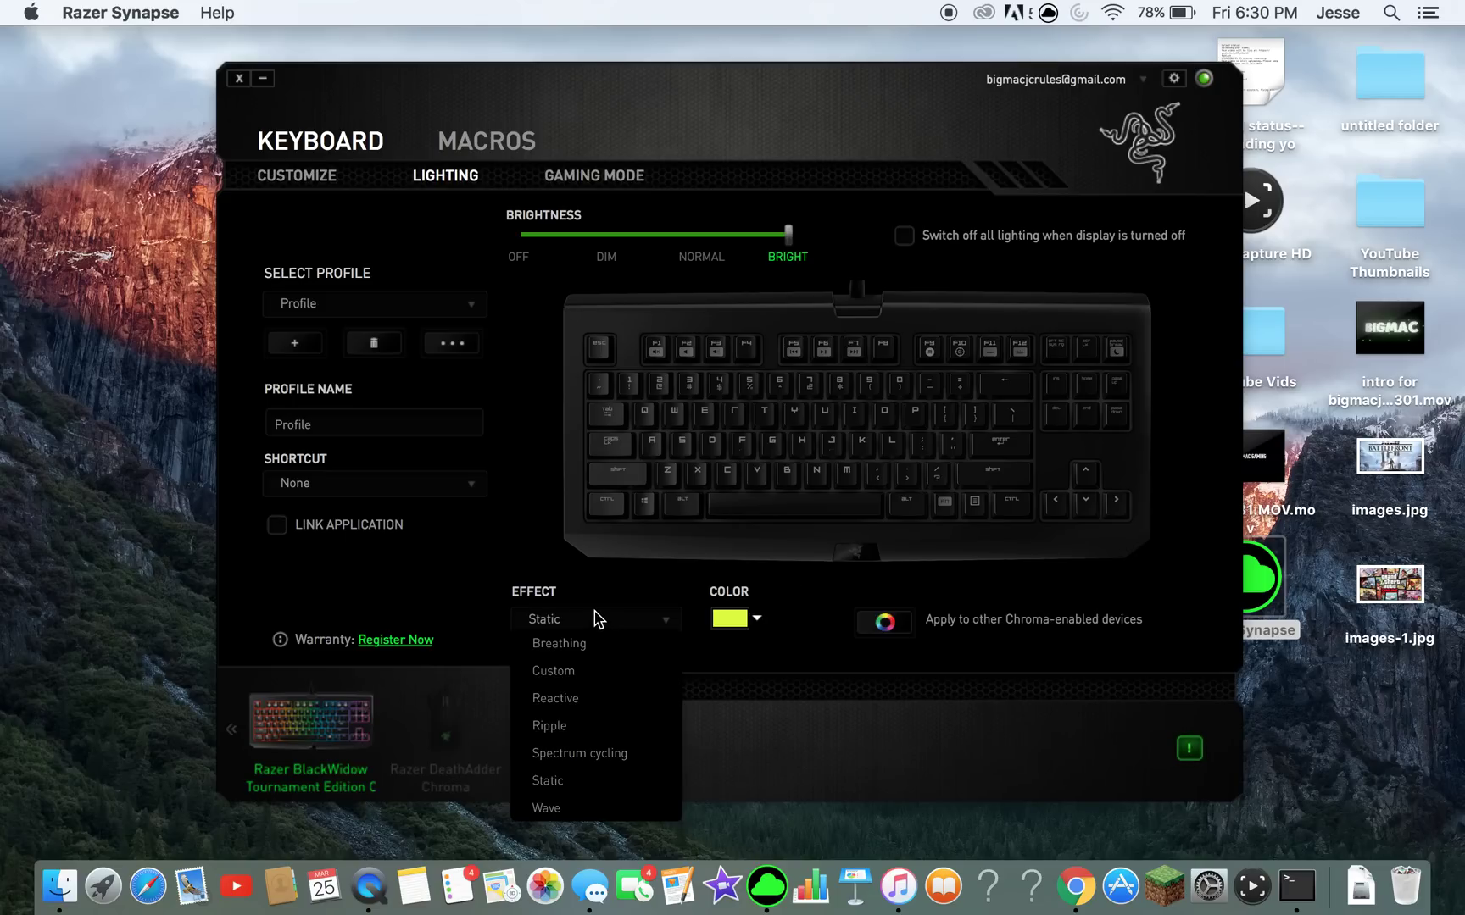
{"action": "left_click", "coordinate": [591, 754]}
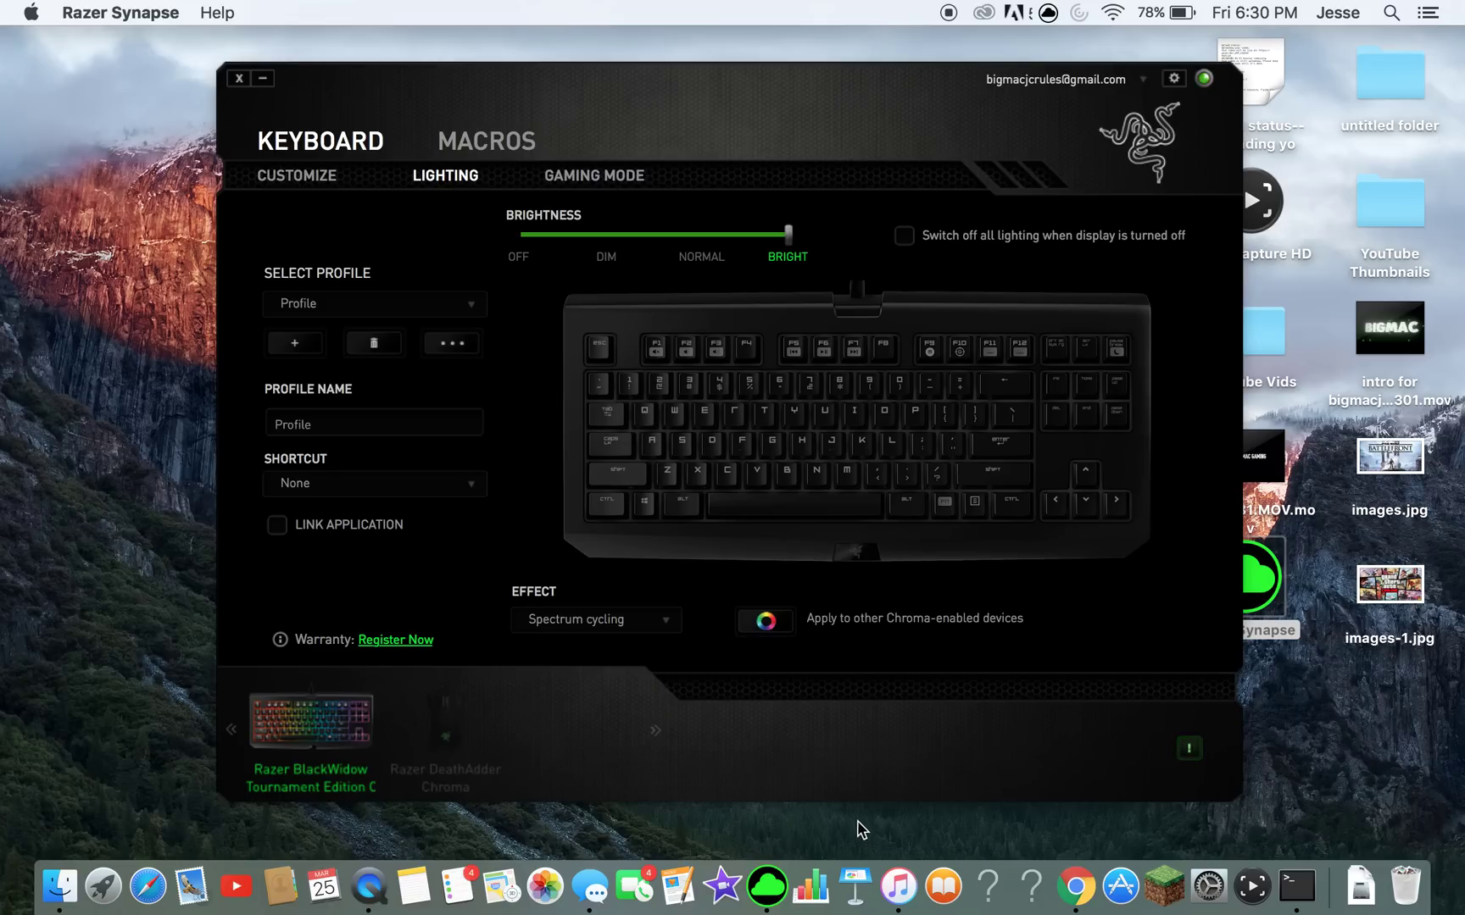
{"action": "left_click", "coordinate": [644, 631]}
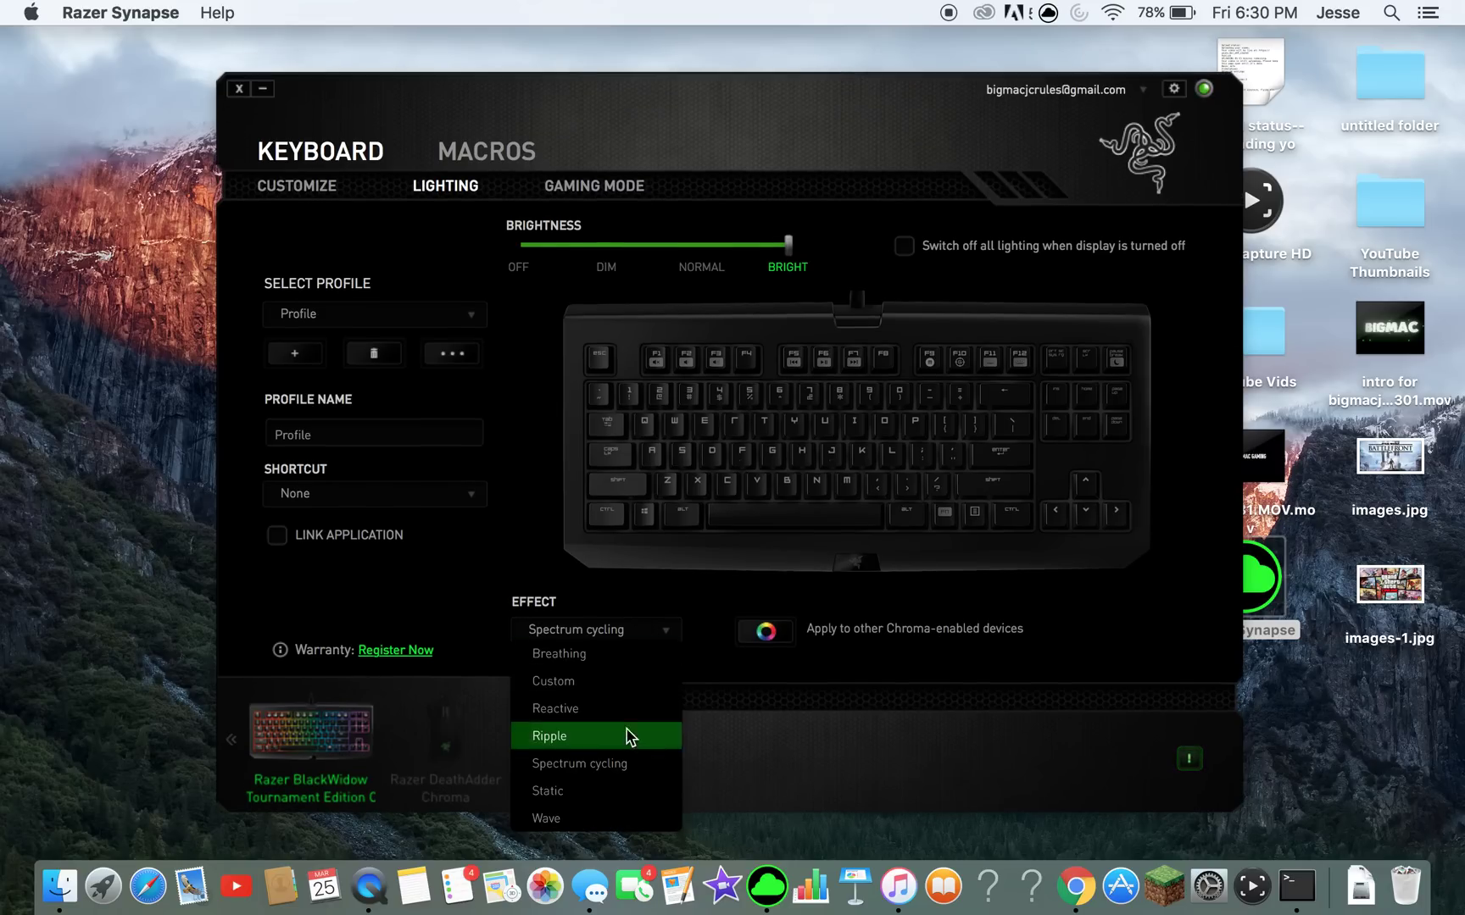
{"action": "left_click", "coordinate": [636, 743]}
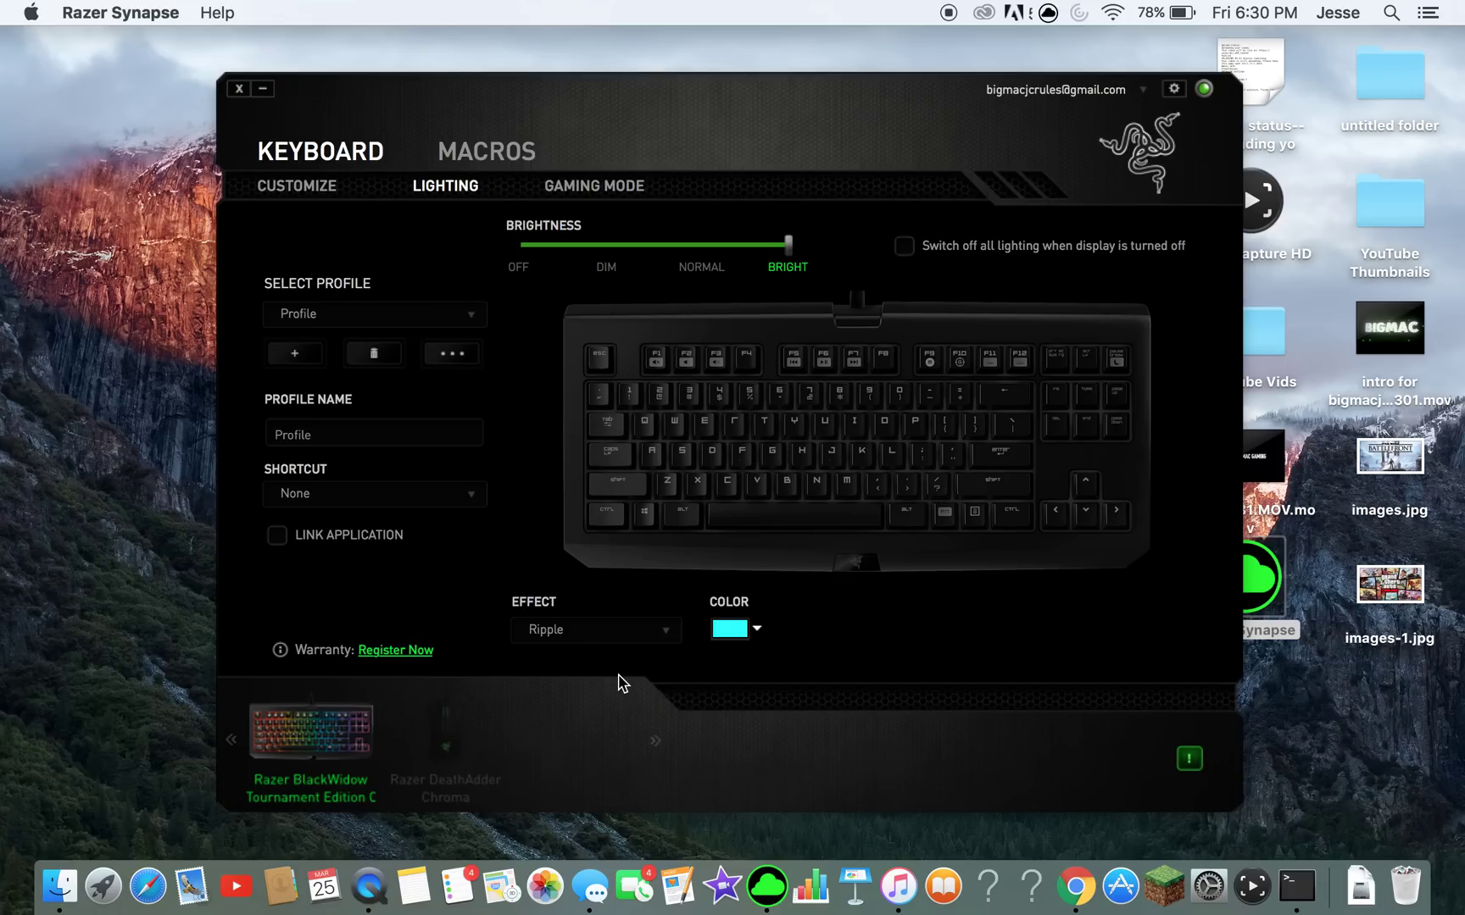
{"action": "left_click", "coordinate": [540, 629]}
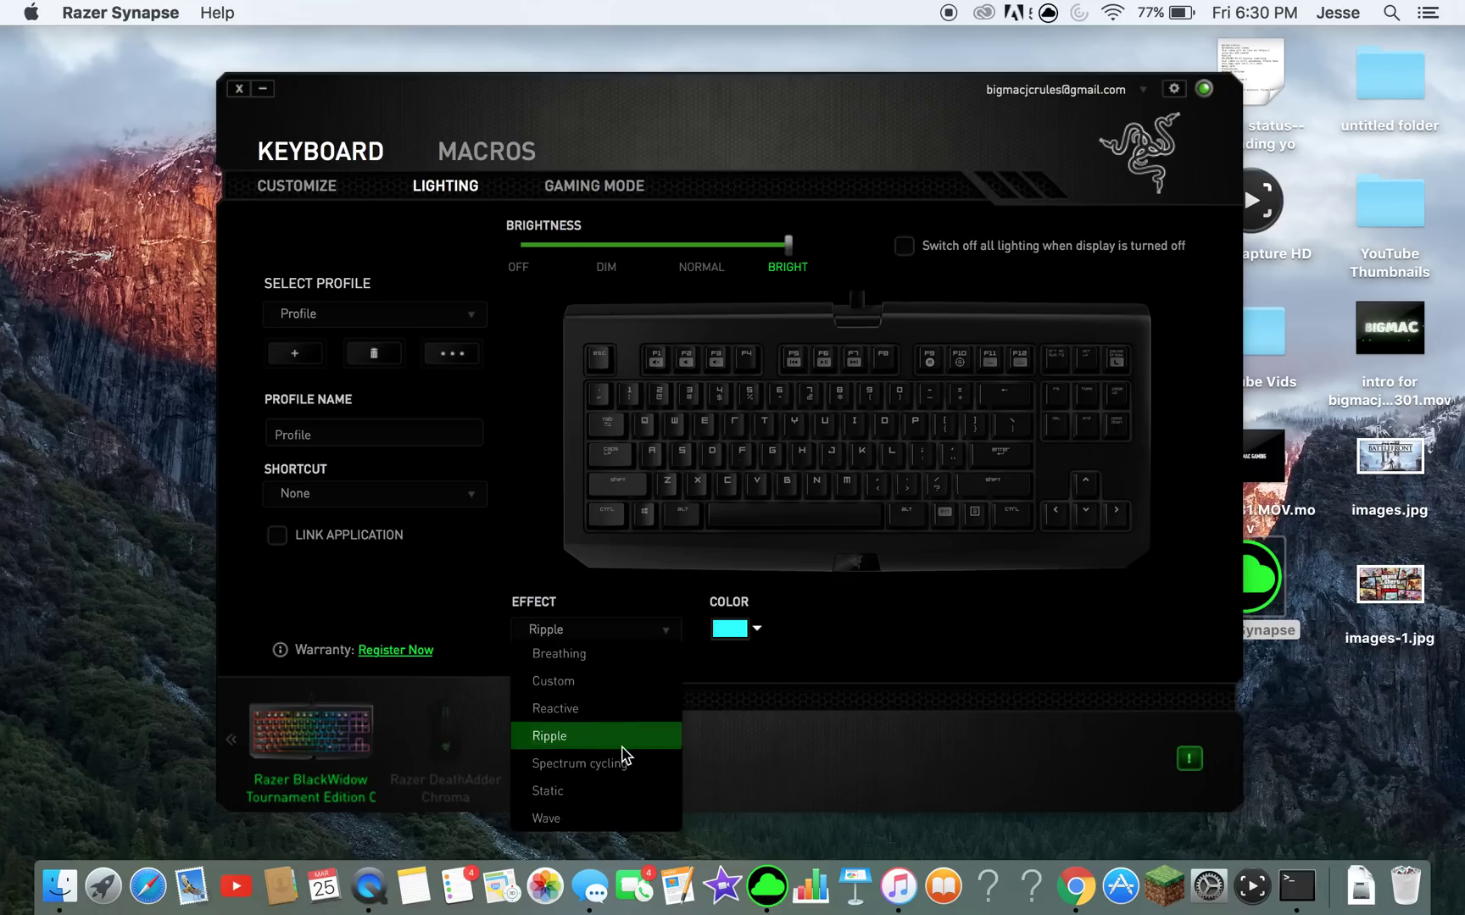
{"action": "left_click", "coordinate": [723, 632]}
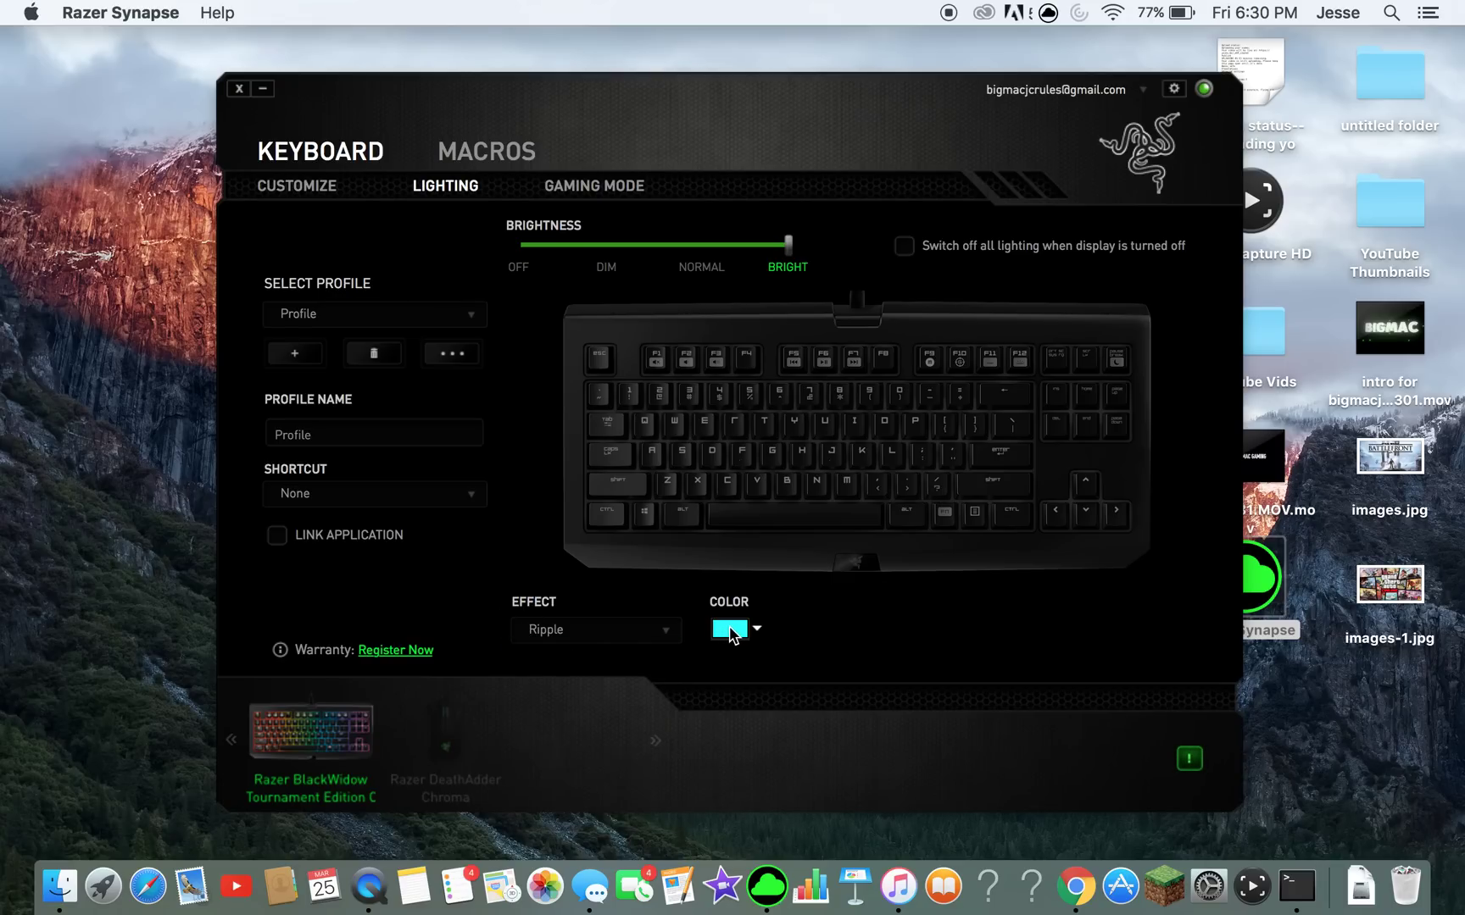
{"action": "left_click", "coordinate": [730, 632]}
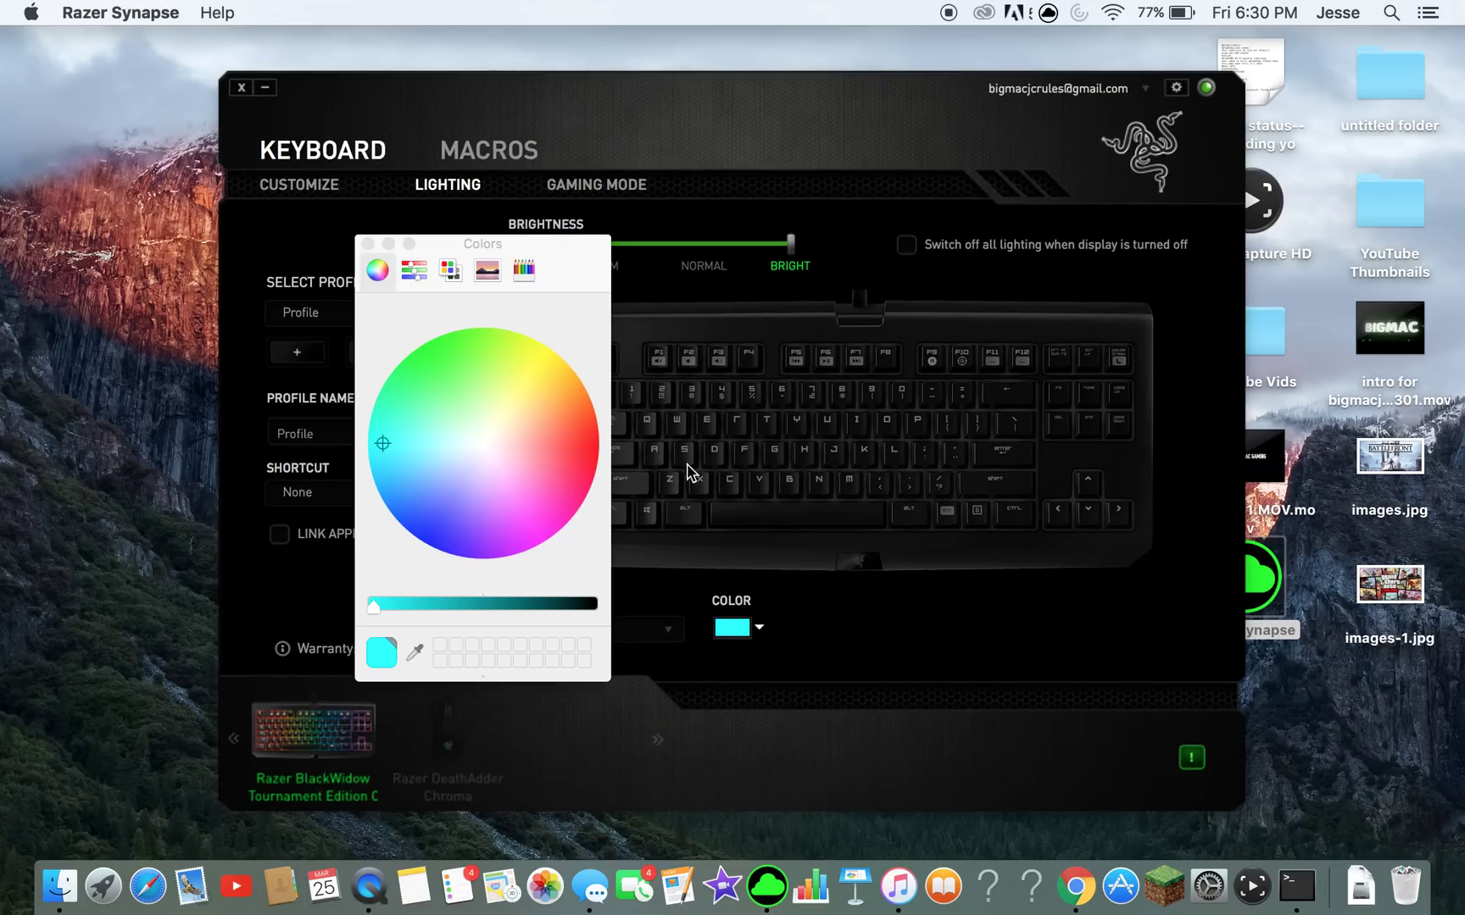
{"action": "left_click", "coordinate": [684, 245]}
{"action": "left_click_drag", "start_coordinate": [687, 231], "coordinate": [653, 251]}
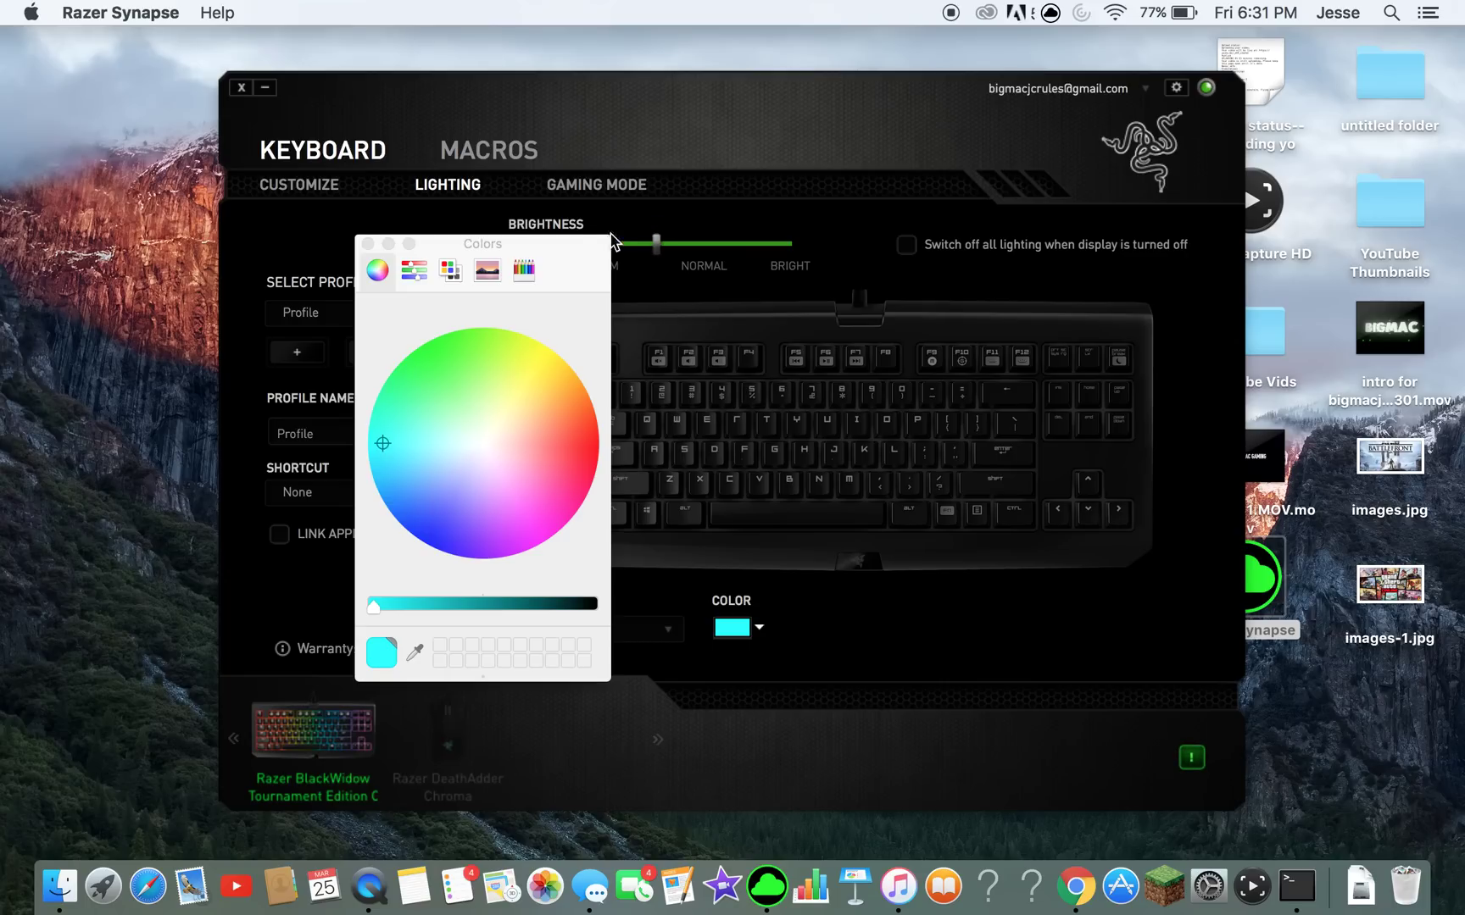
{"action": "left_click", "coordinate": [369, 244]}
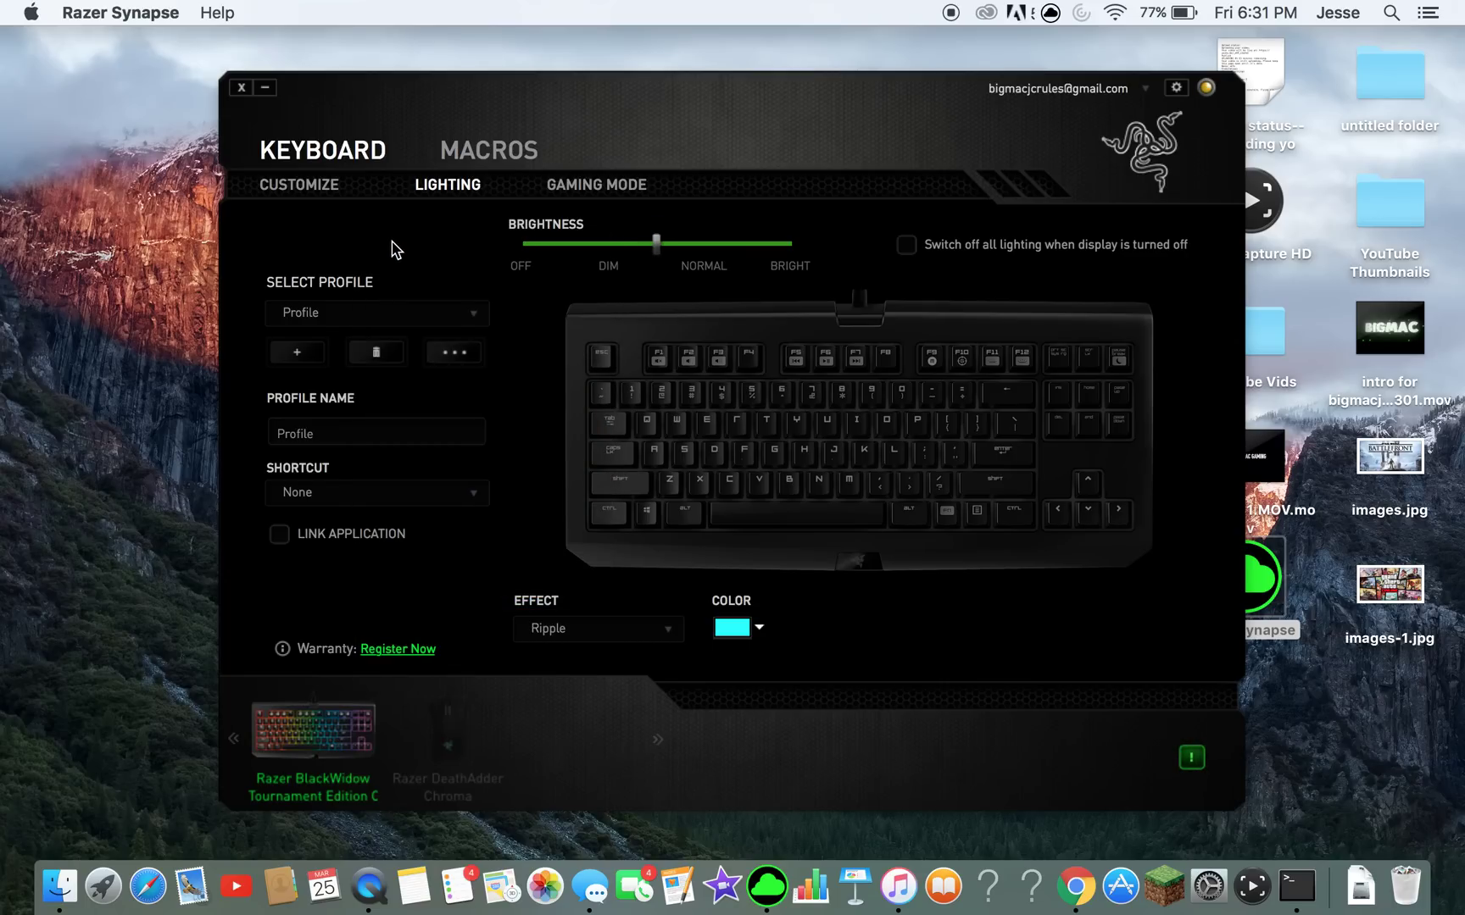
{"action": "left_click", "coordinate": [607, 254]}
{"action": "left_click", "coordinate": [569, 252]}
{"action": "left_click_drag", "start_coordinate": [568, 252], "coordinate": [842, 318]}
Step: Set the Reactive effect with a red key-press colour, then switch the effect to Custom
{"action": "left_click", "coordinate": [642, 636]}
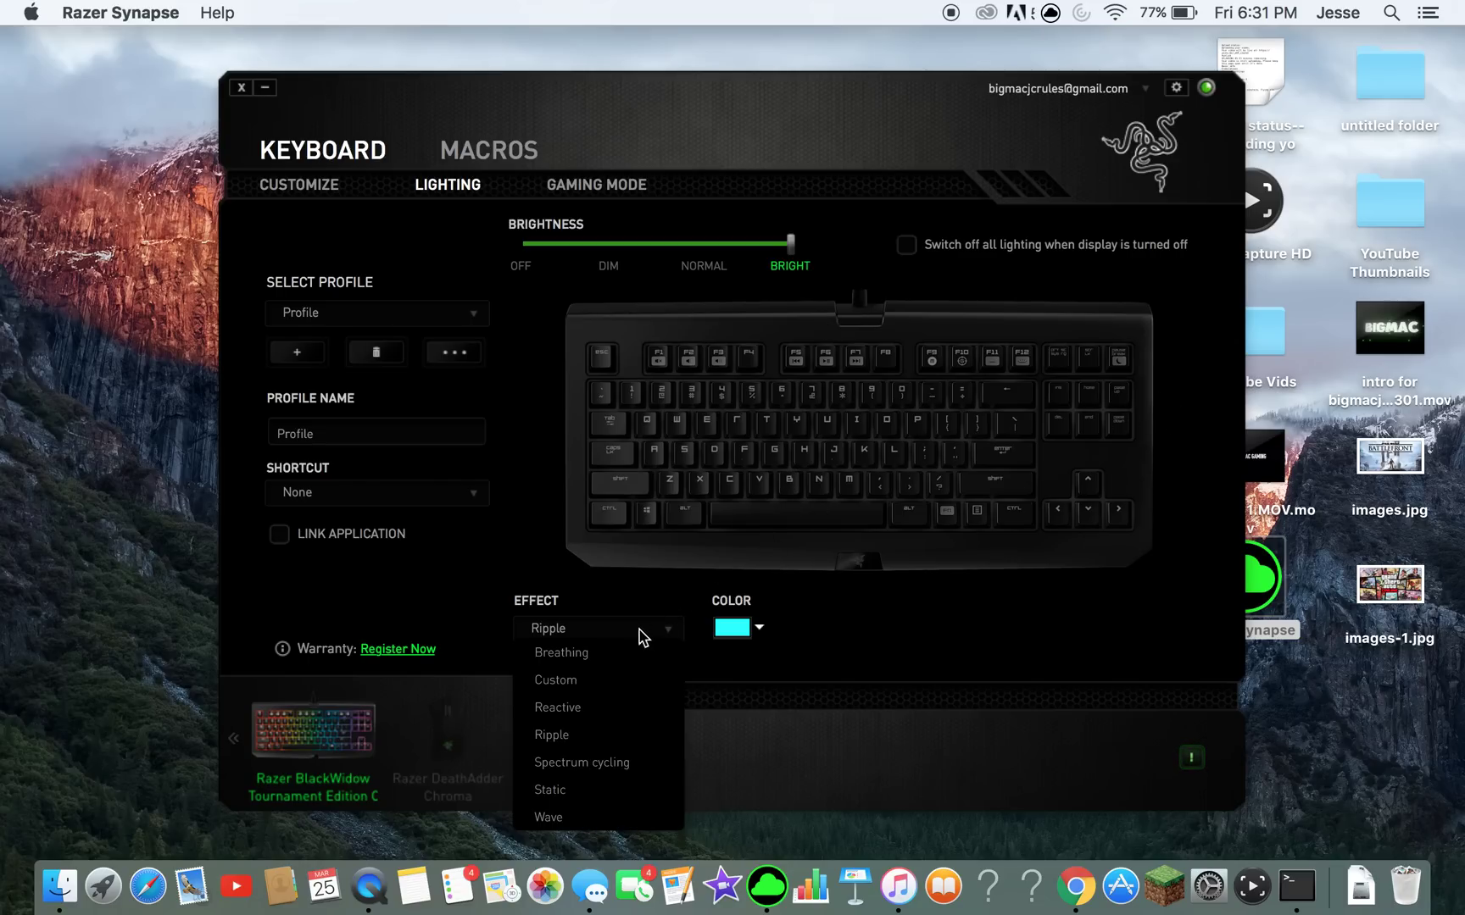
{"action": "left_click", "coordinate": [587, 712]}
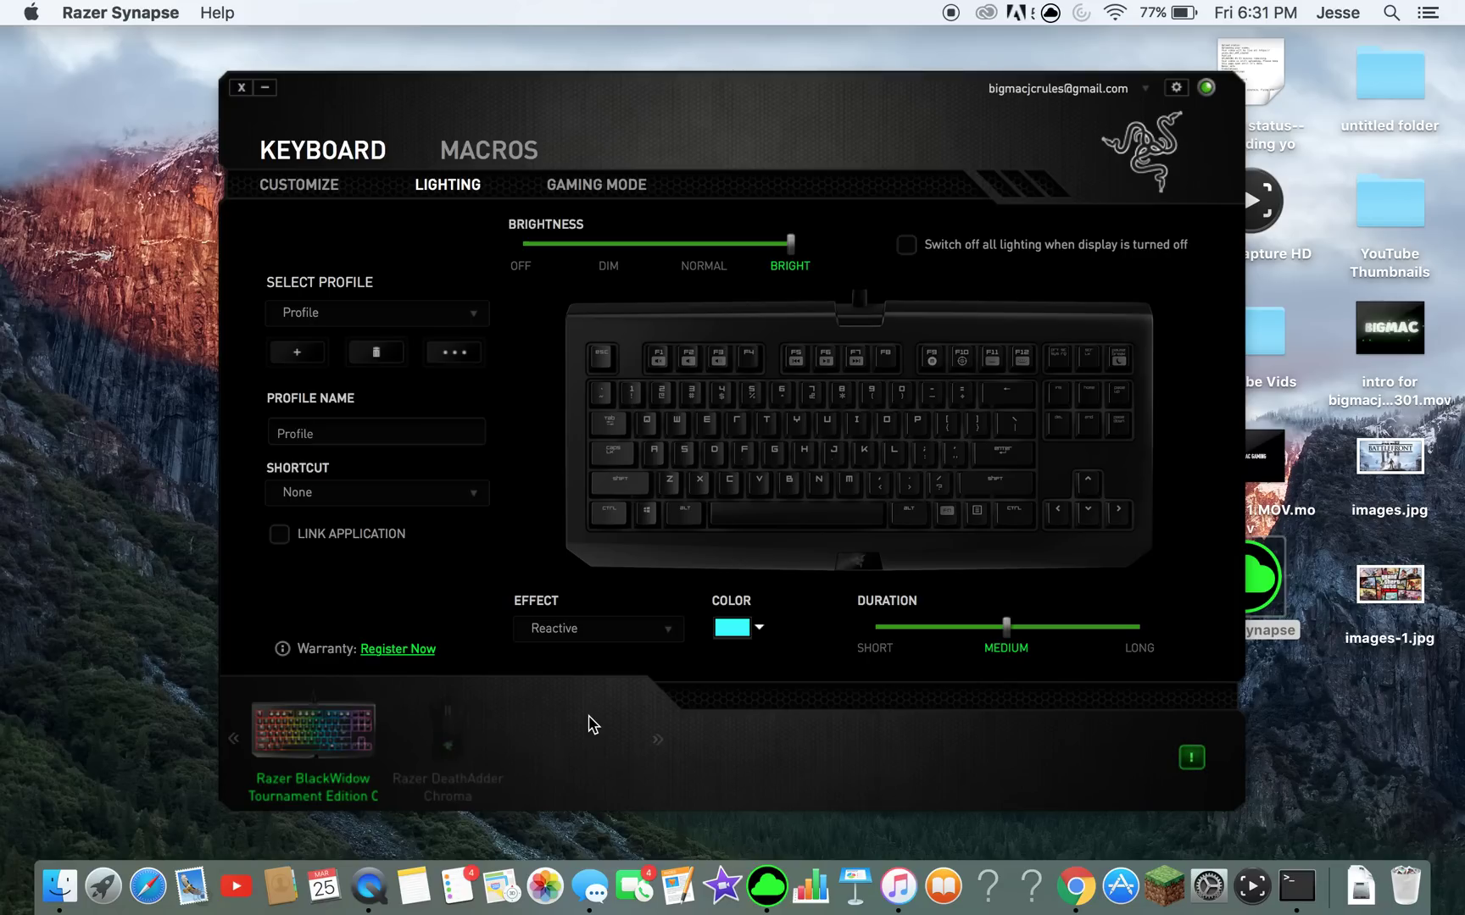
{"action": "left_click", "coordinate": [732, 628]}
{"action": "left_click", "coordinate": [456, 375]}
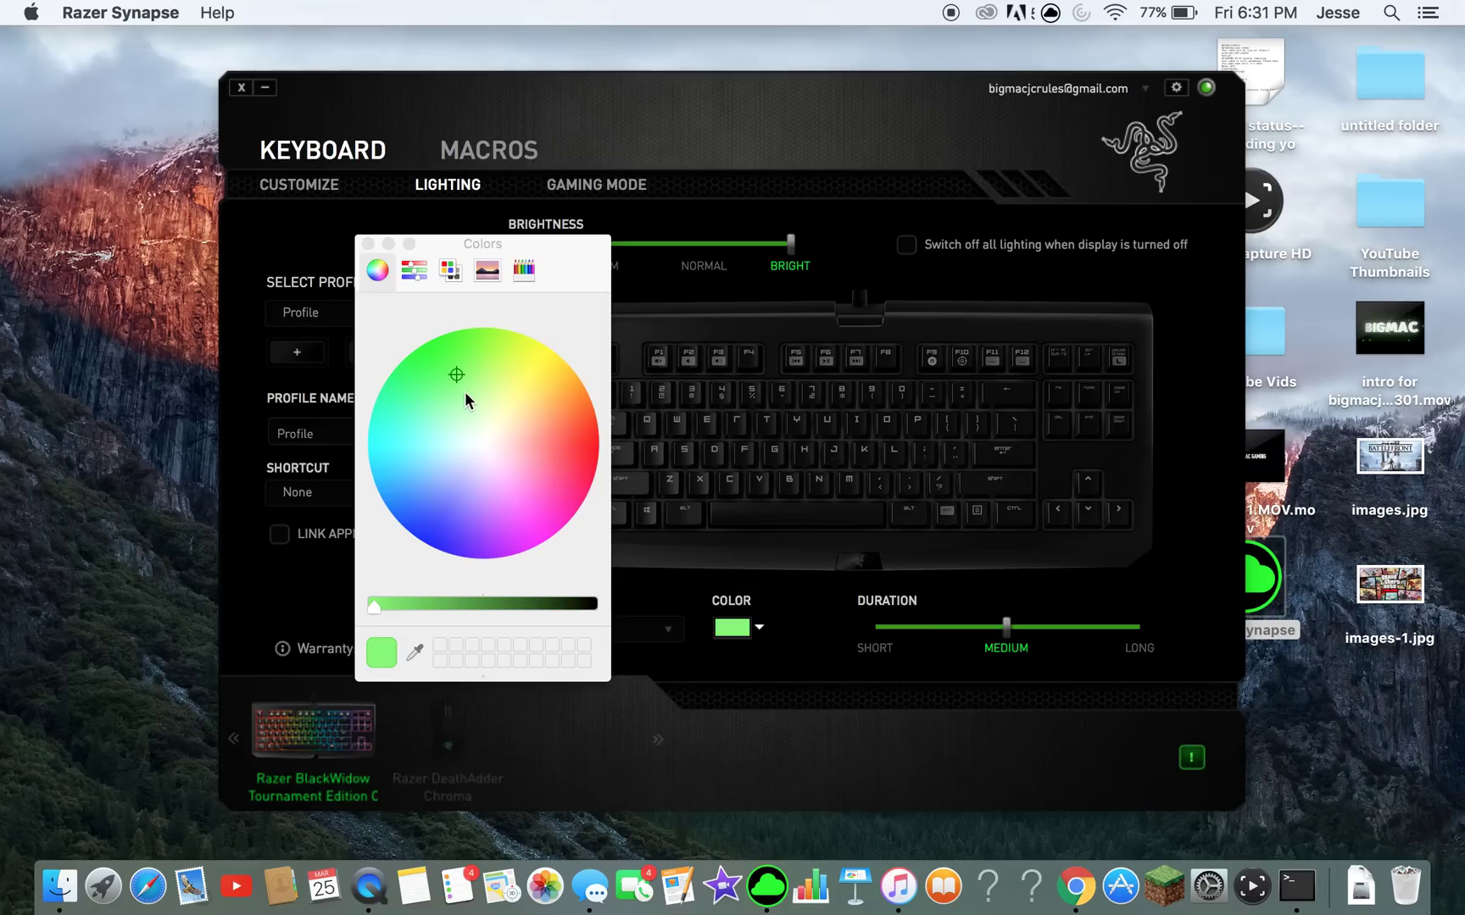
{"action": "left_click_drag", "start_coordinate": [543, 425], "coordinate": [597, 440]}
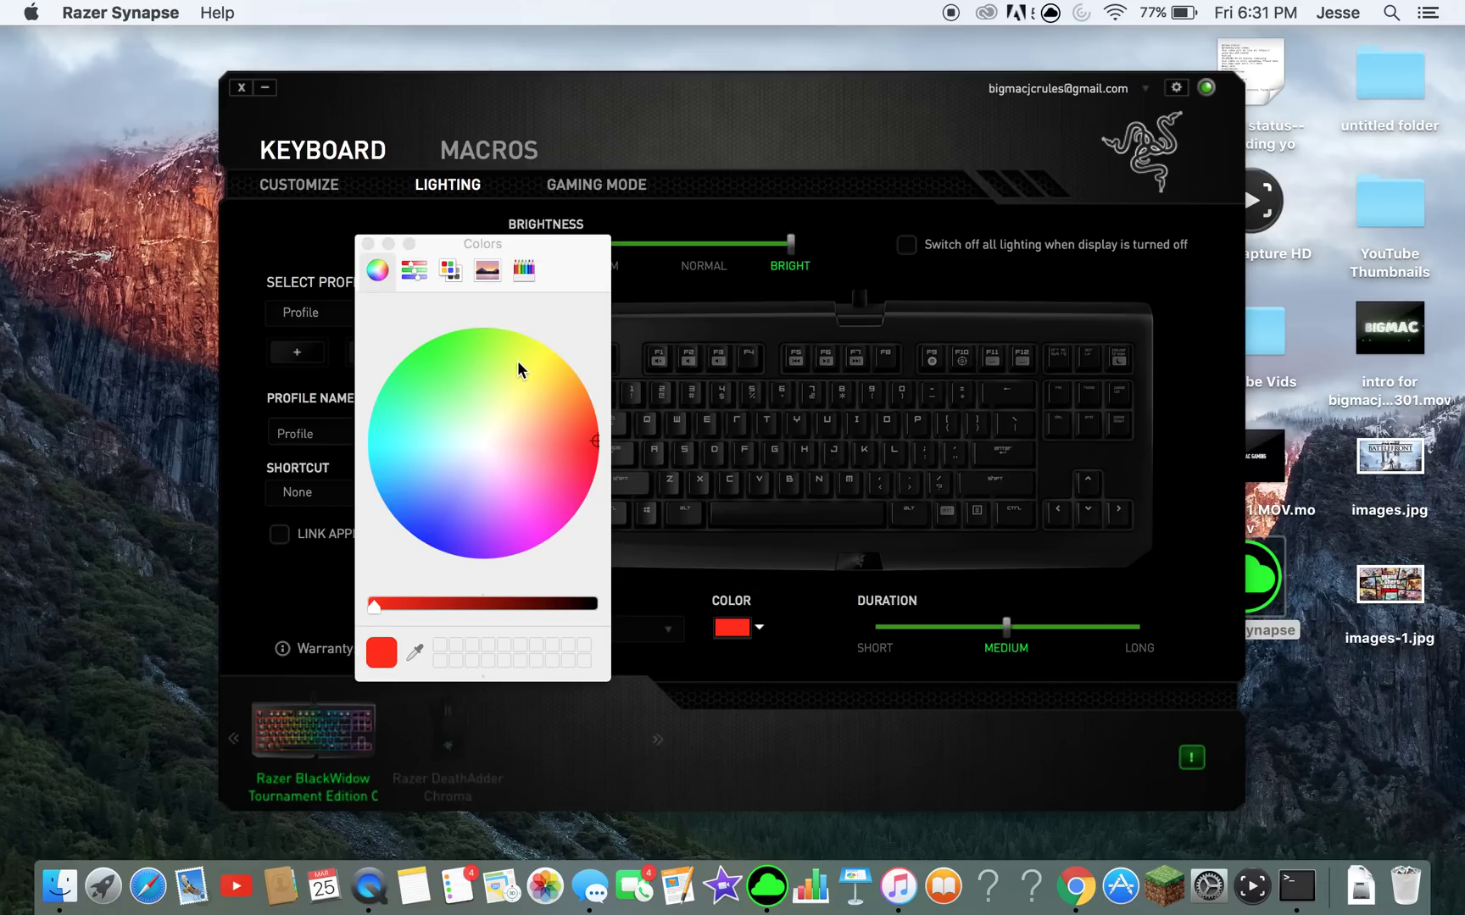
{"action": "left_click", "coordinate": [368, 243]}
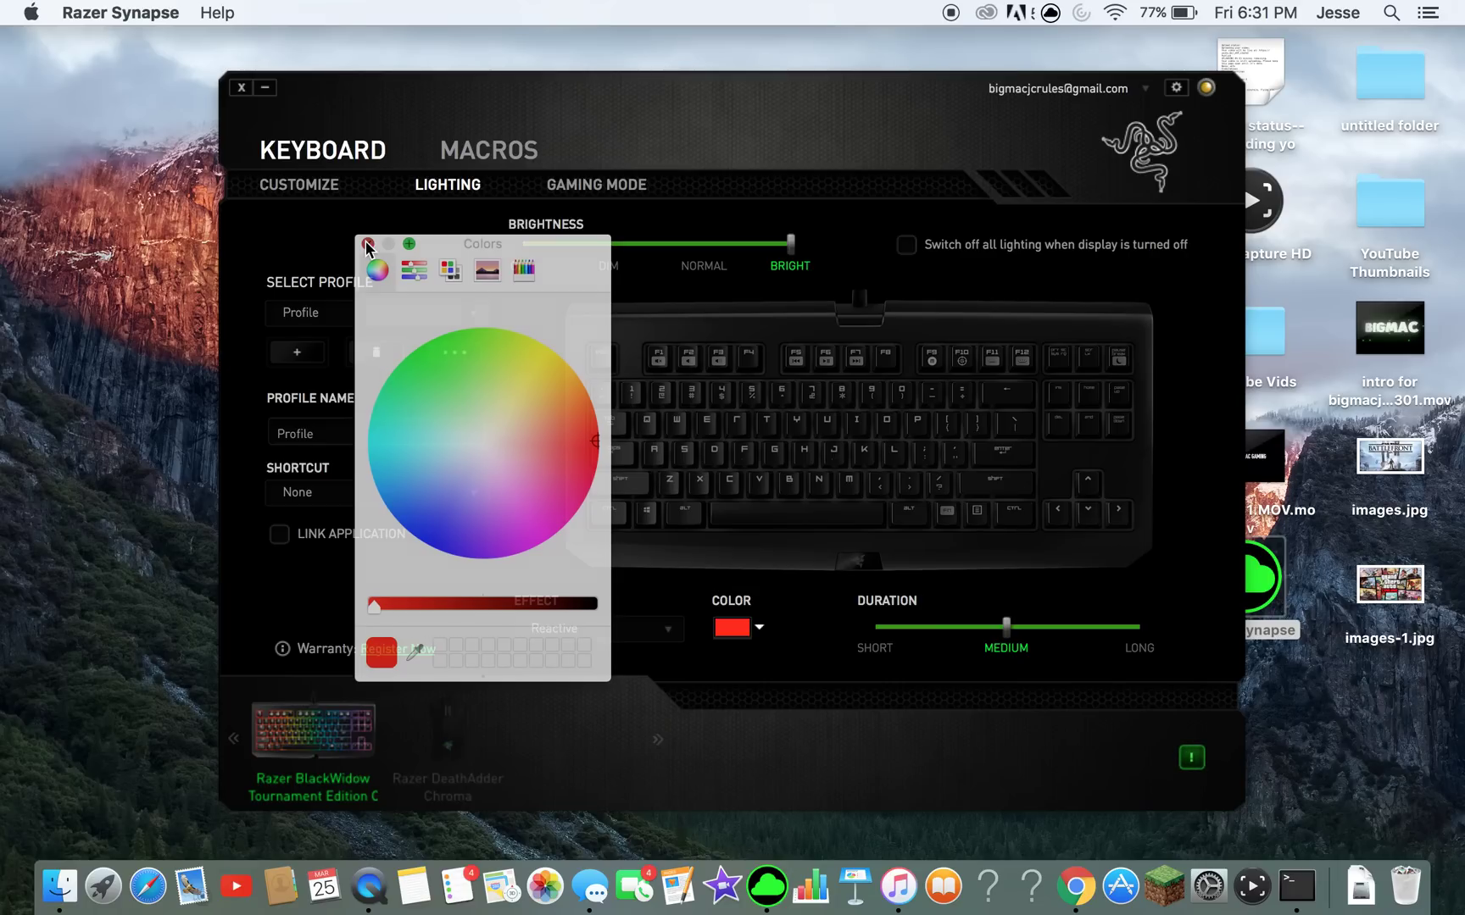
{"action": "left_click", "coordinate": [583, 627]}
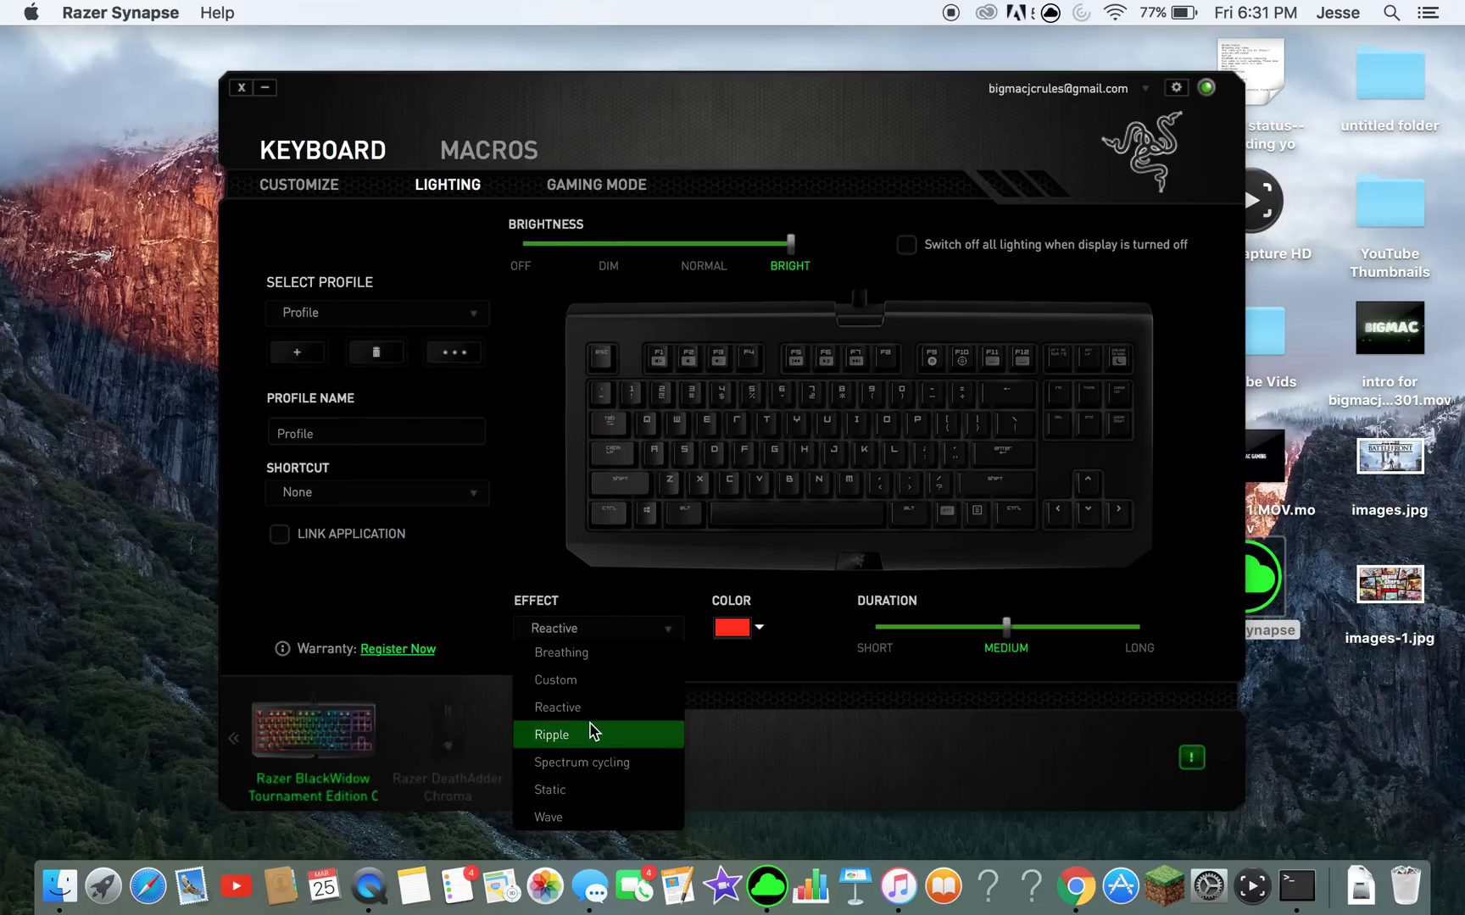
{"action": "left_click", "coordinate": [593, 681]}
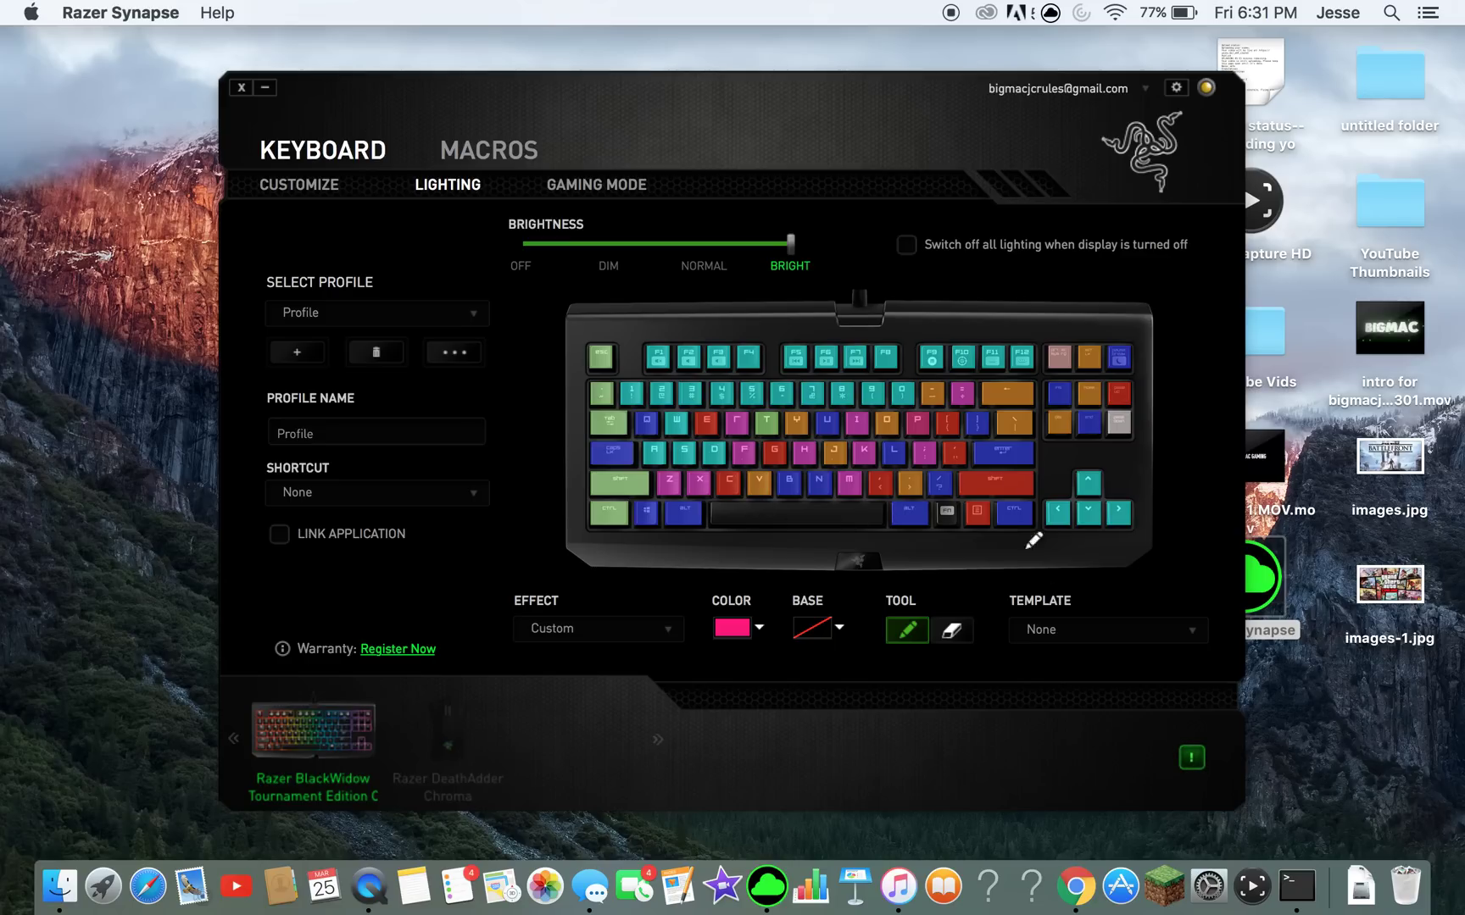
Step: Preview the MMO, FPS, RTS and Counter Strike Global Offensive™ templates, then set the template to None
{"action": "left_click", "coordinate": [1104, 629]}
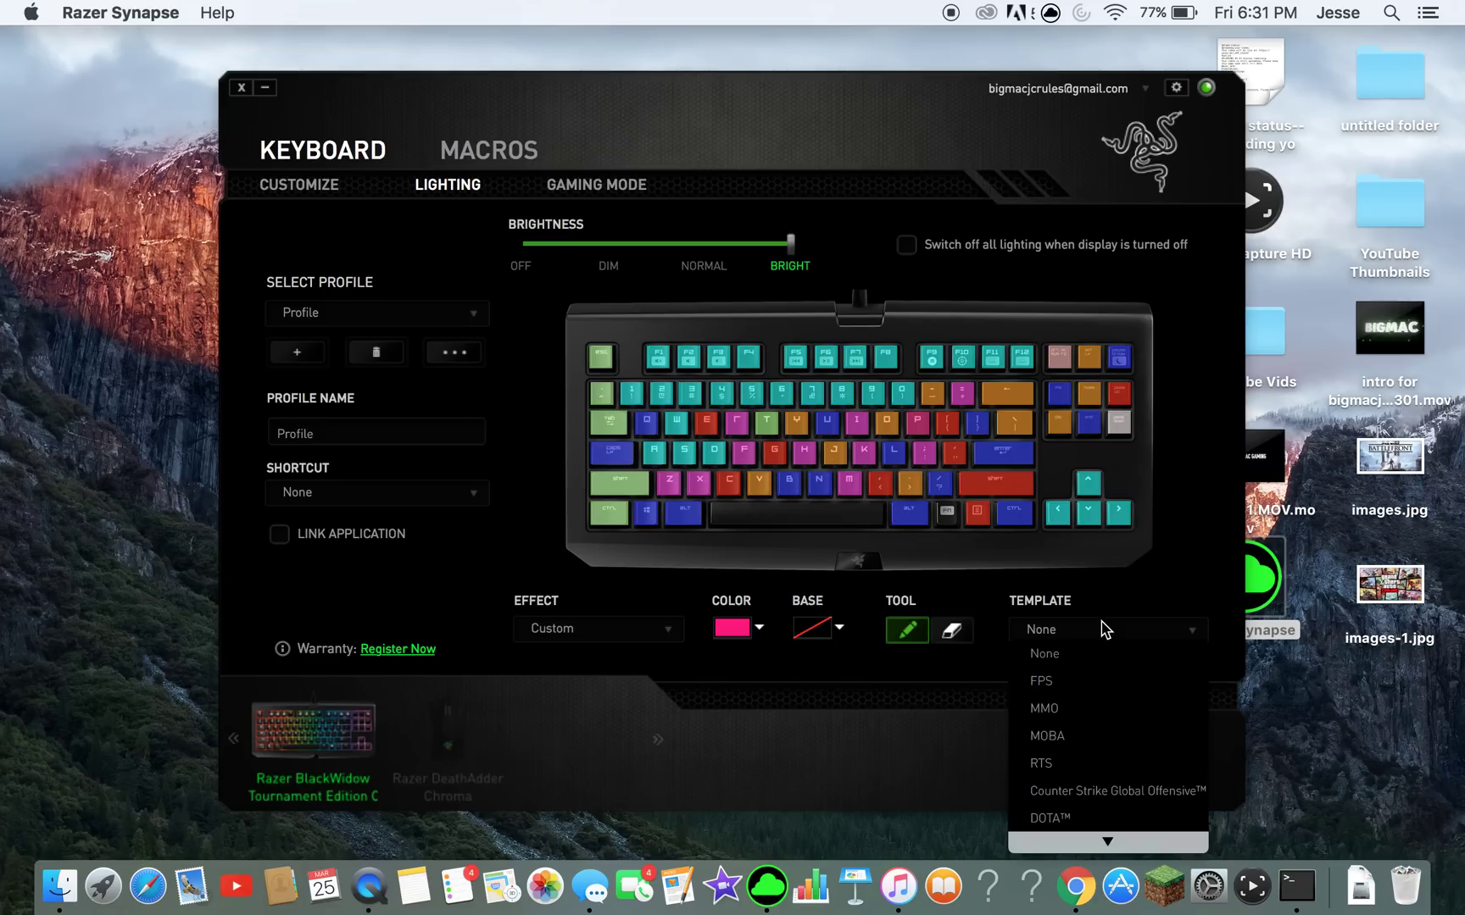
{"action": "left_click", "coordinate": [1082, 707]}
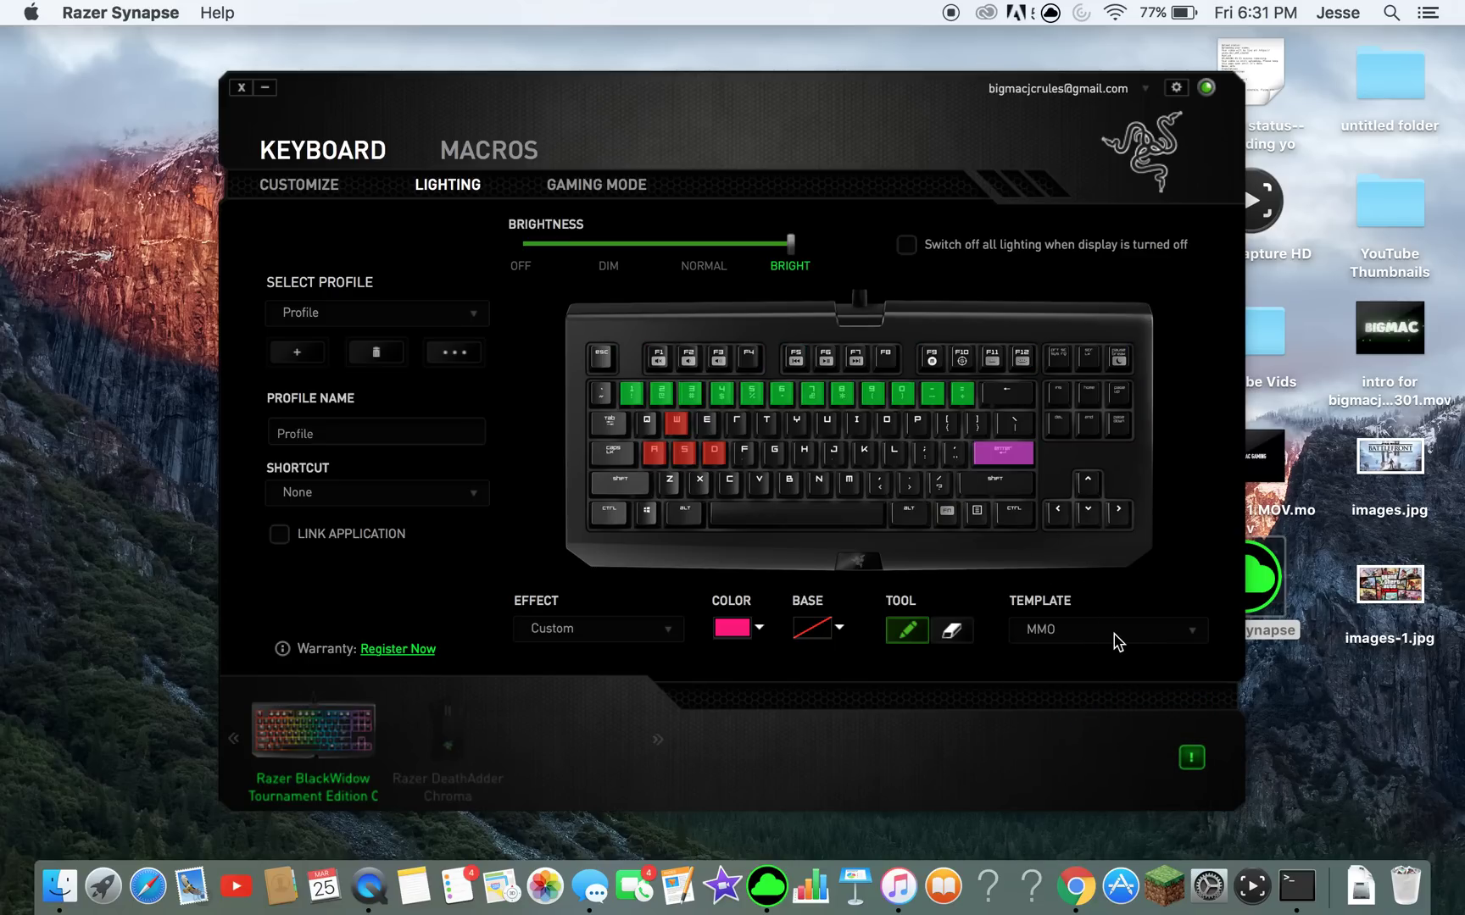
{"action": "left_click", "coordinate": [1114, 634]}
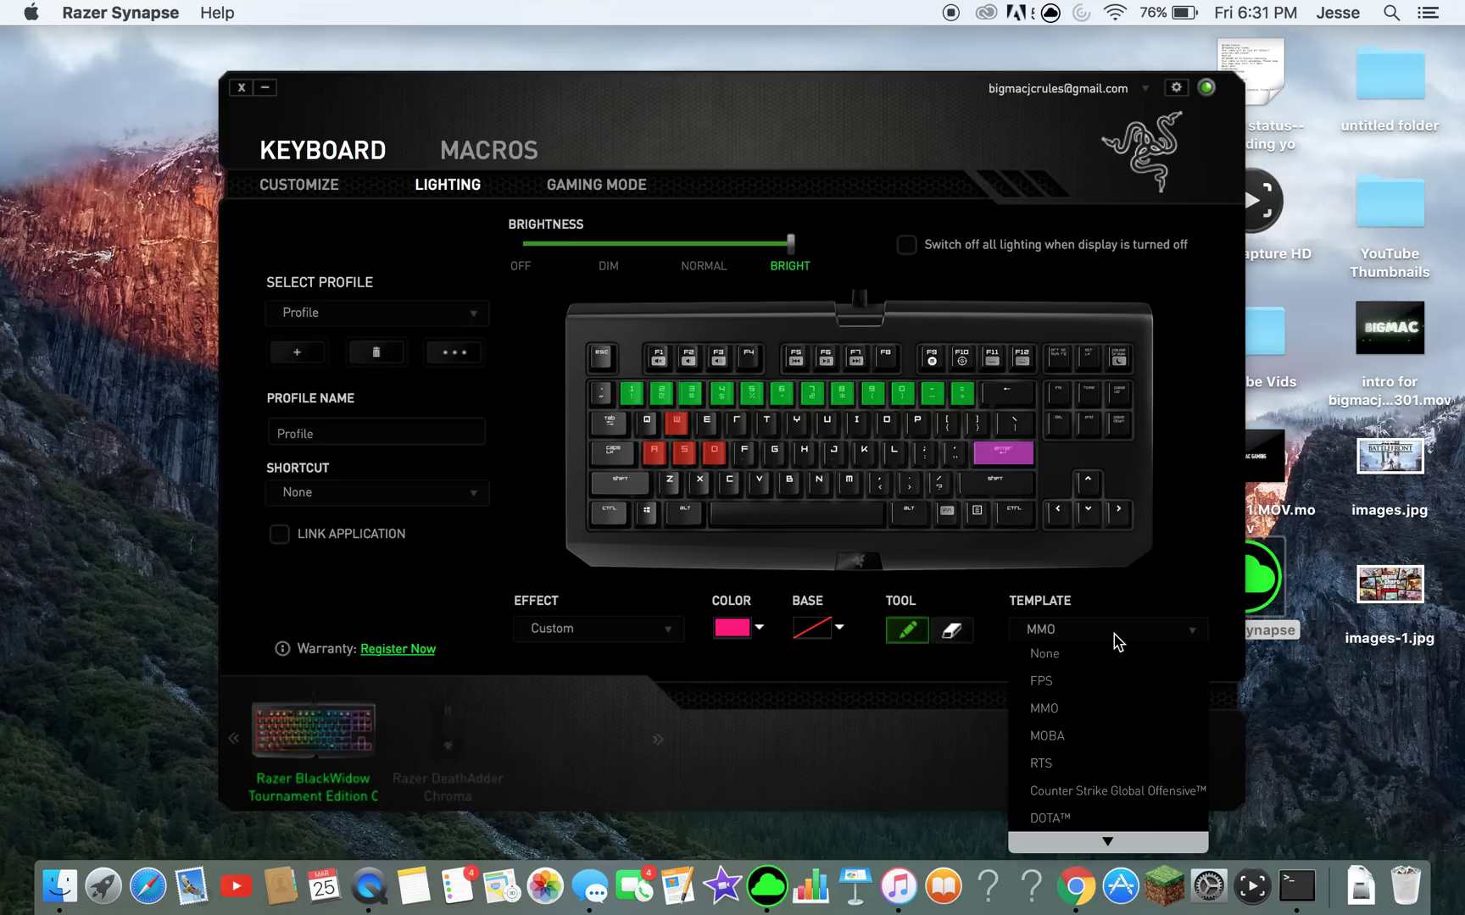
{"action": "left_click", "coordinate": [1106, 683]}
{"action": "left_click", "coordinate": [1093, 637]}
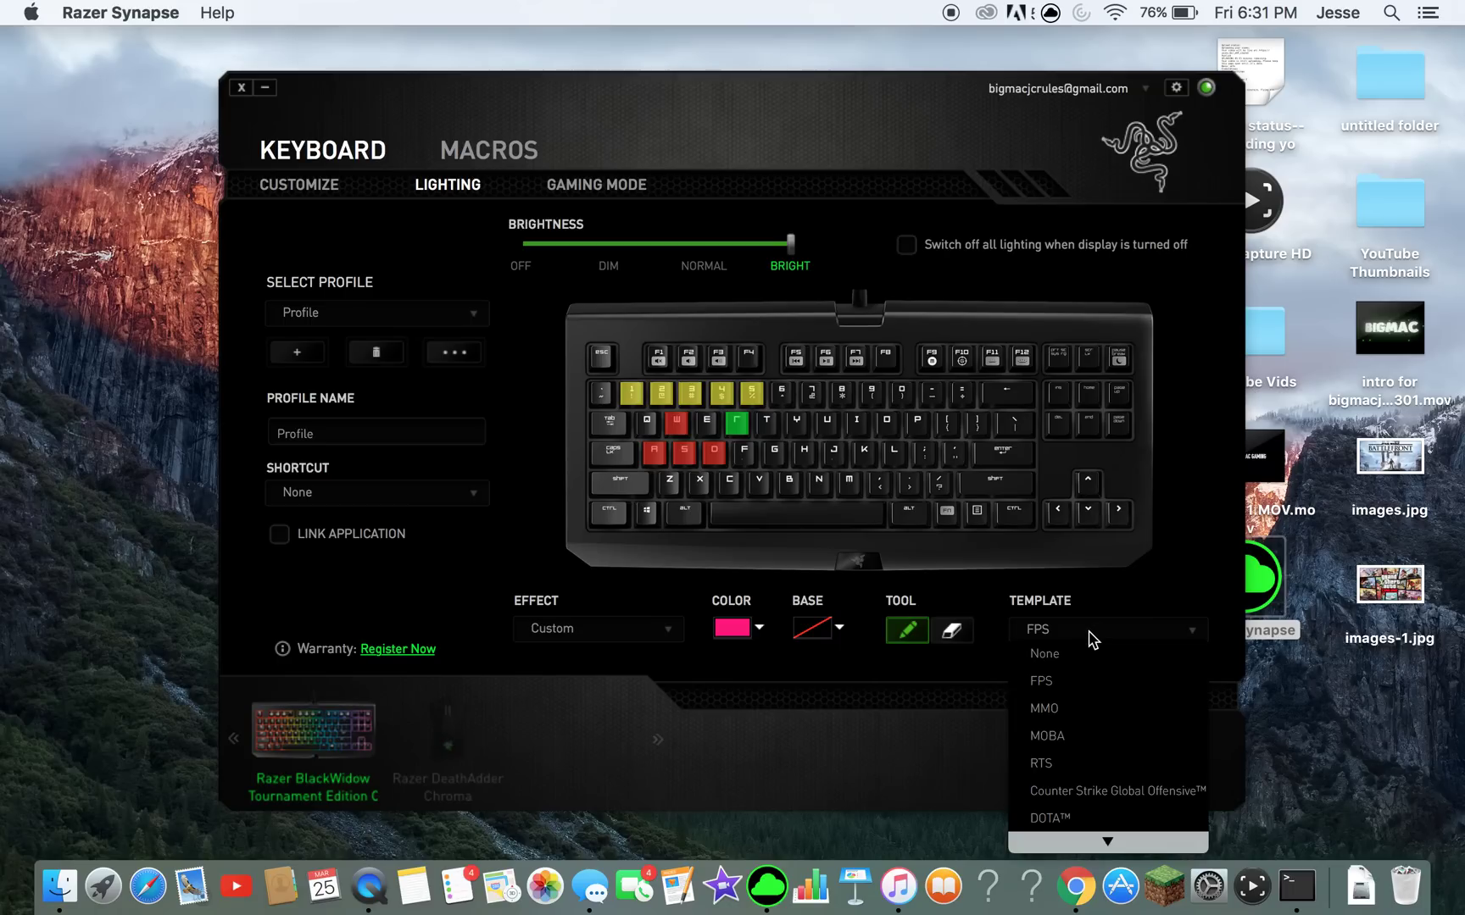
{"action": "left_click", "coordinate": [1113, 762]}
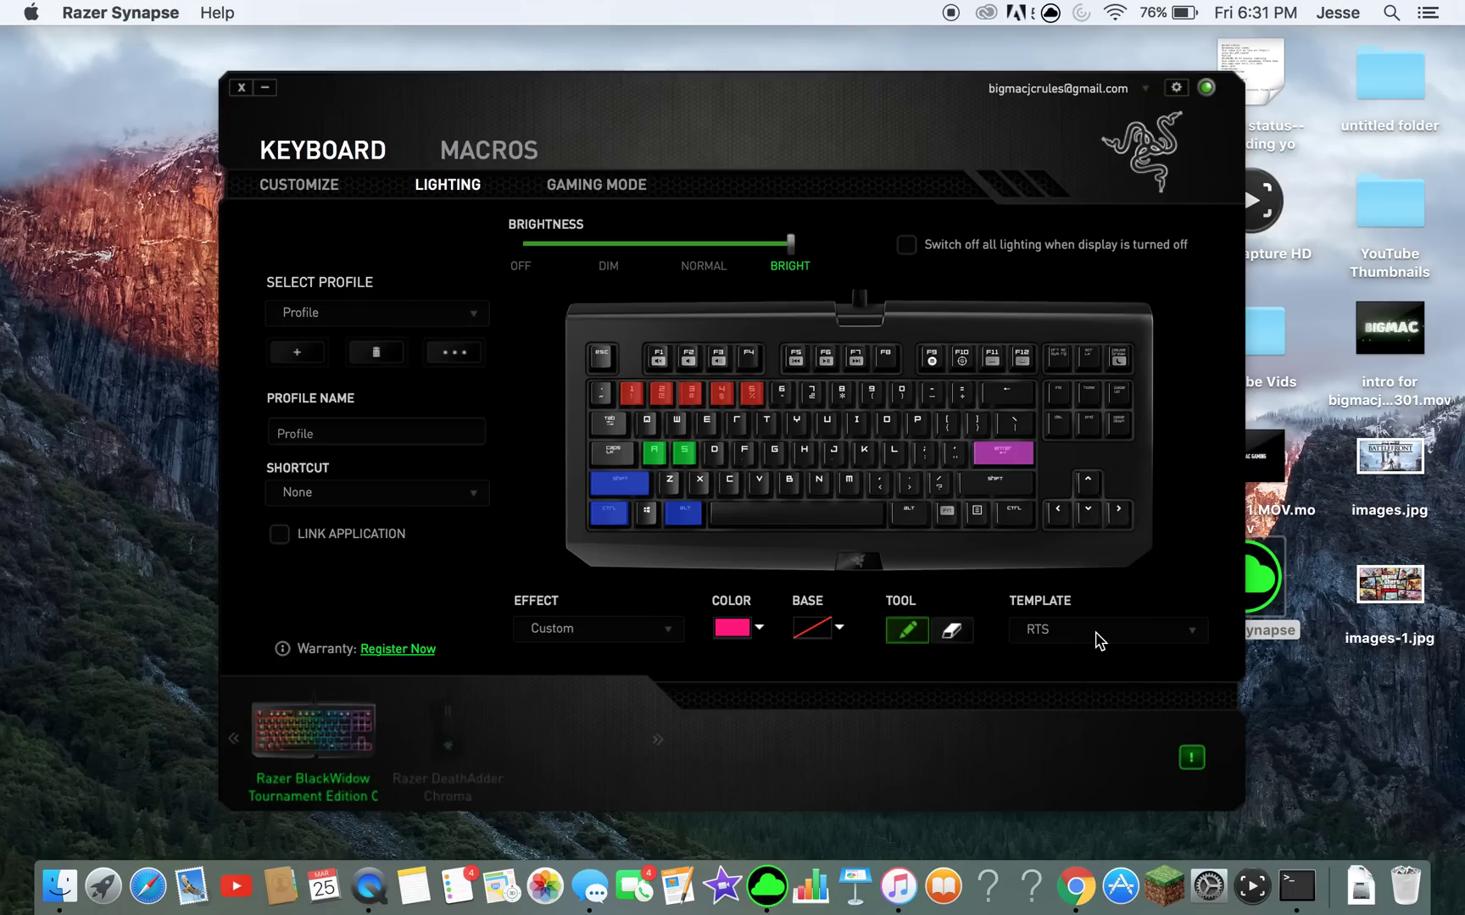
{"action": "left_click", "coordinate": [1102, 637]}
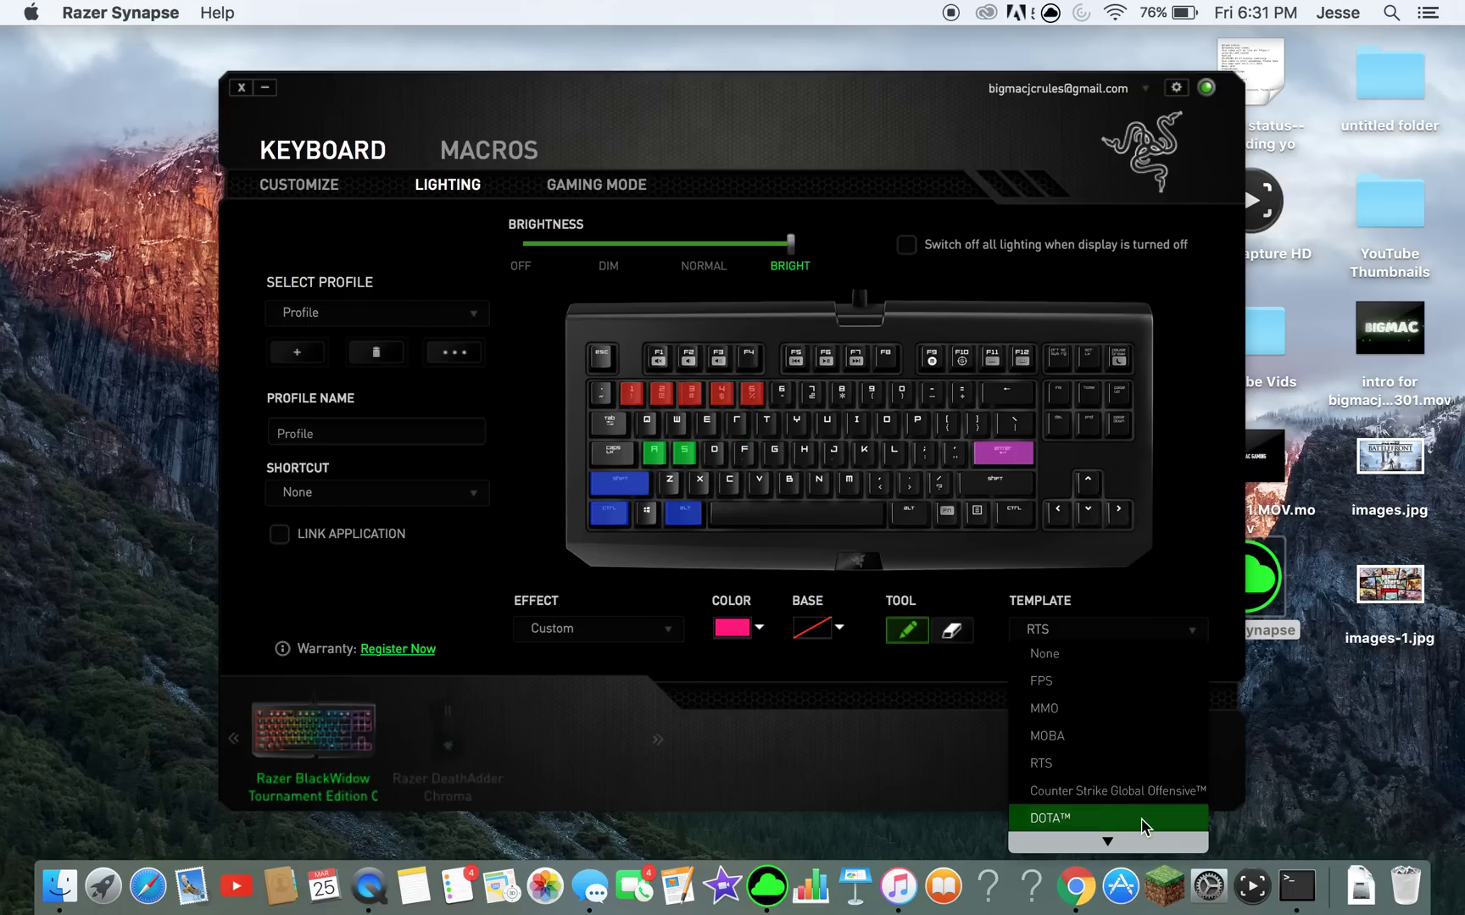
{"action": "left_click", "coordinate": [1134, 796]}
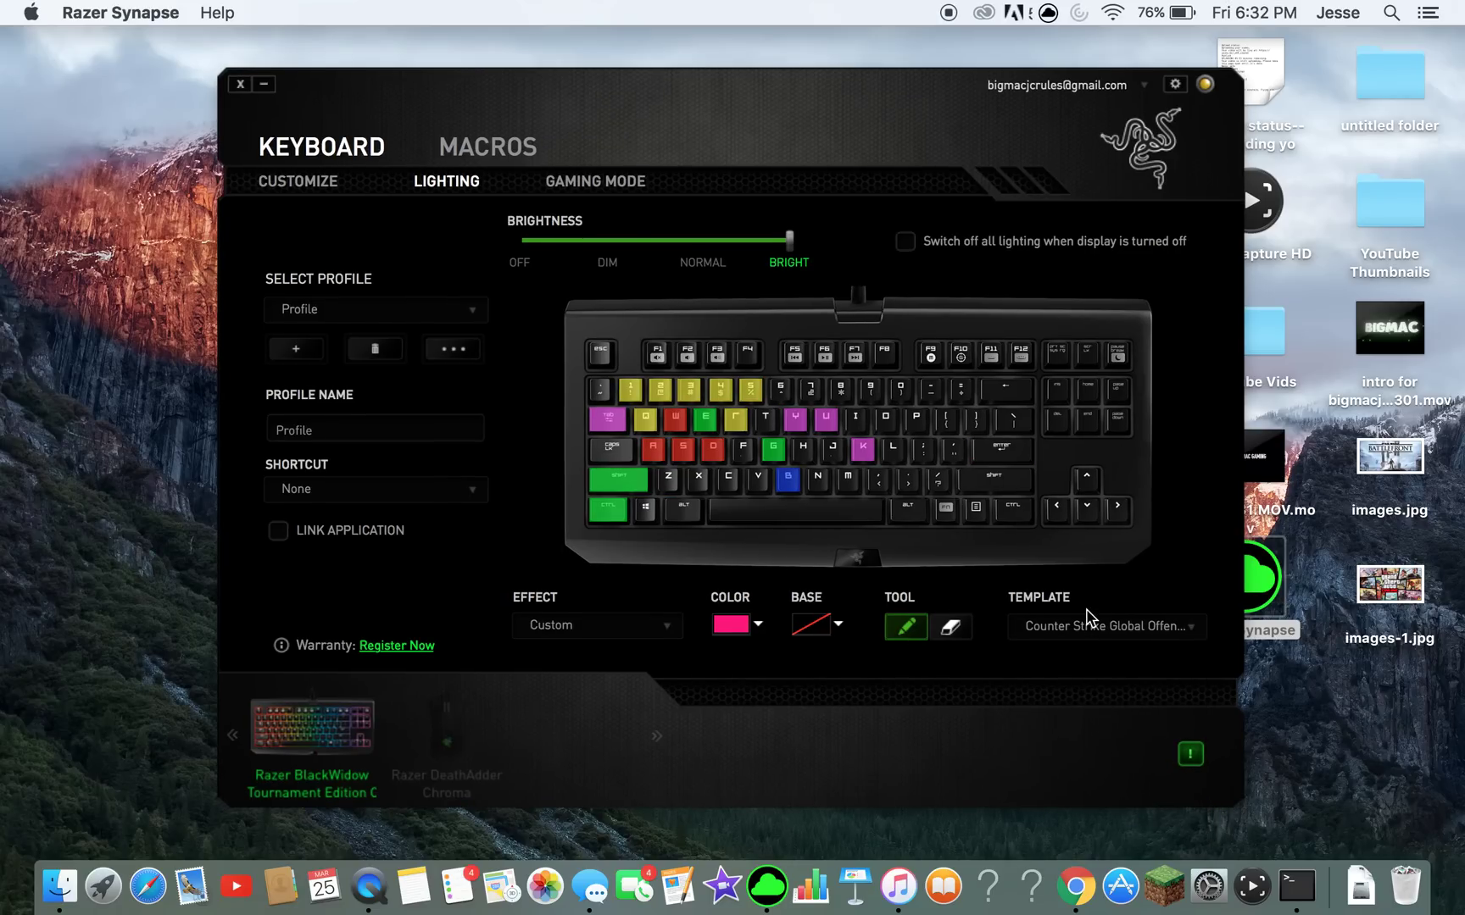
{"action": "left_click", "coordinate": [1090, 632]}
{"action": "left_click", "coordinate": [1069, 651]}
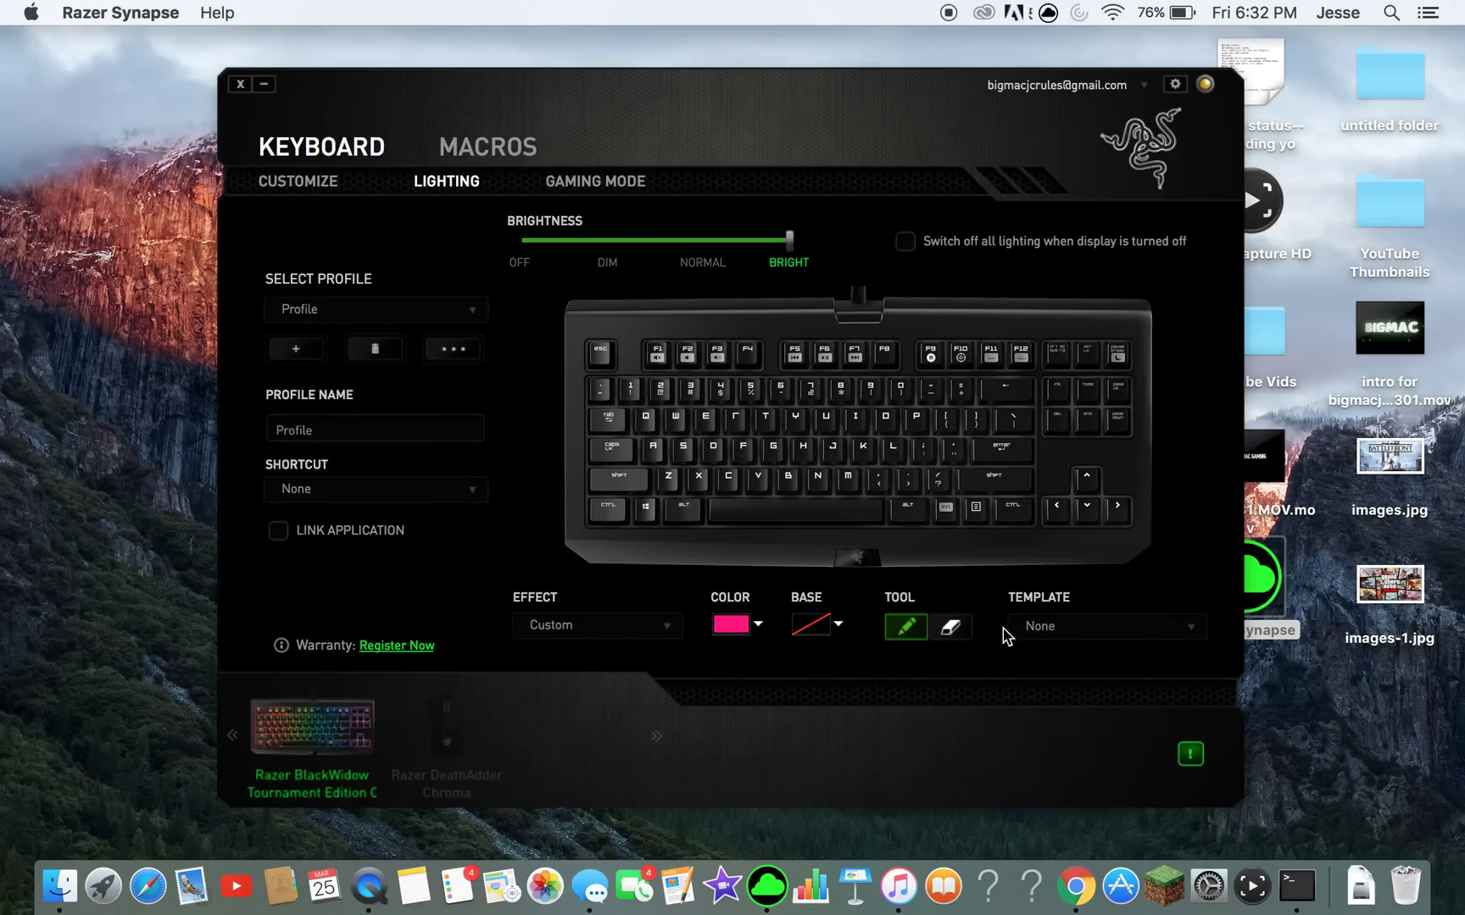
{"action": "left_click", "coordinate": [350, 311]}
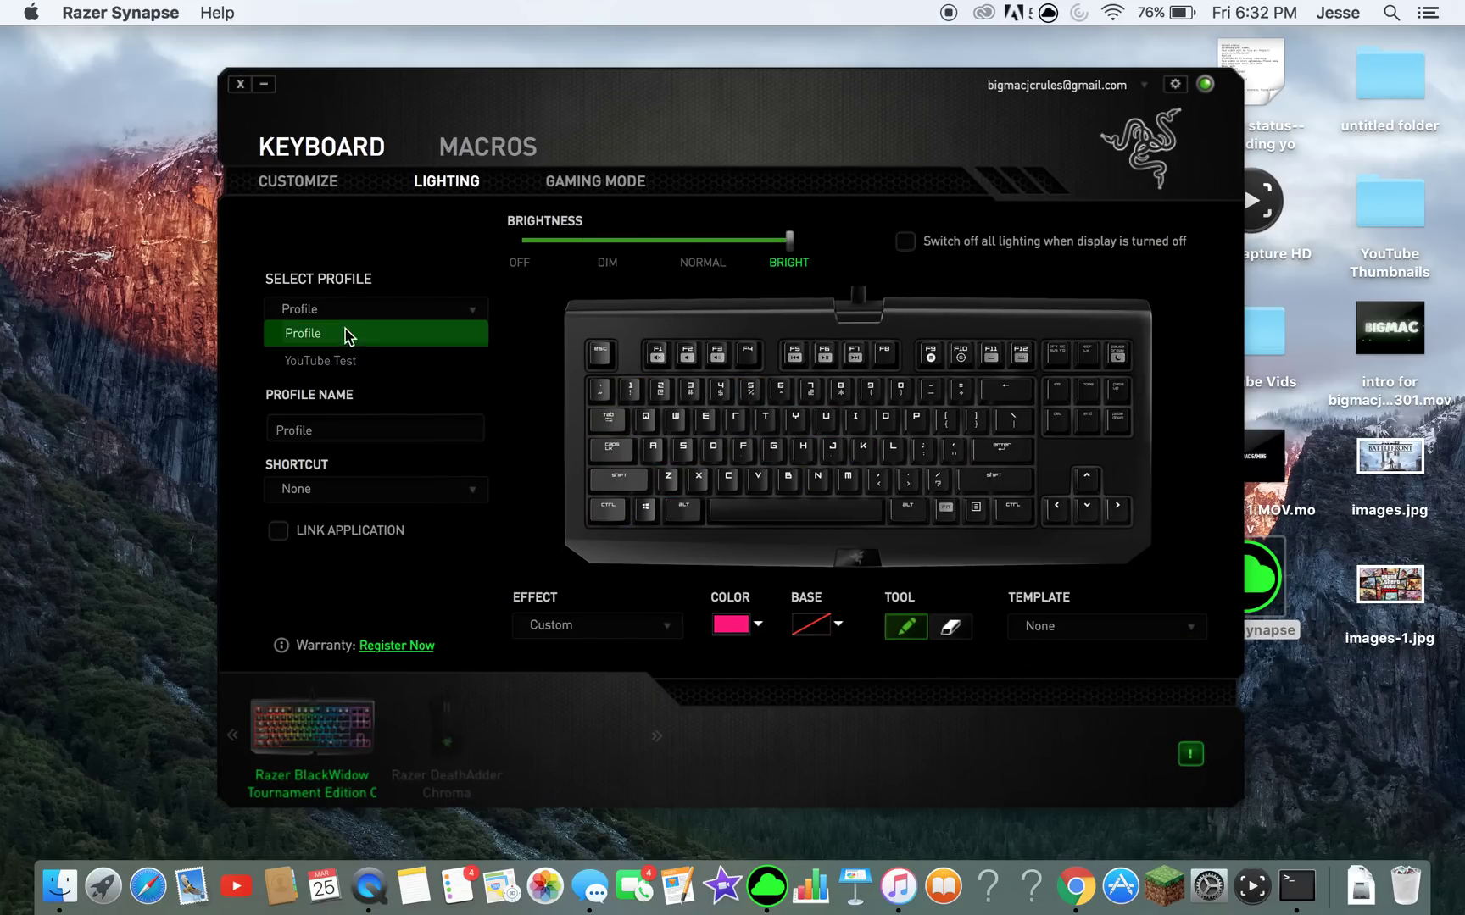
Step: Keep the Profile profile, try the Breathing effect, then return to the Custom effect
{"action": "left_click", "coordinate": [348, 344]}
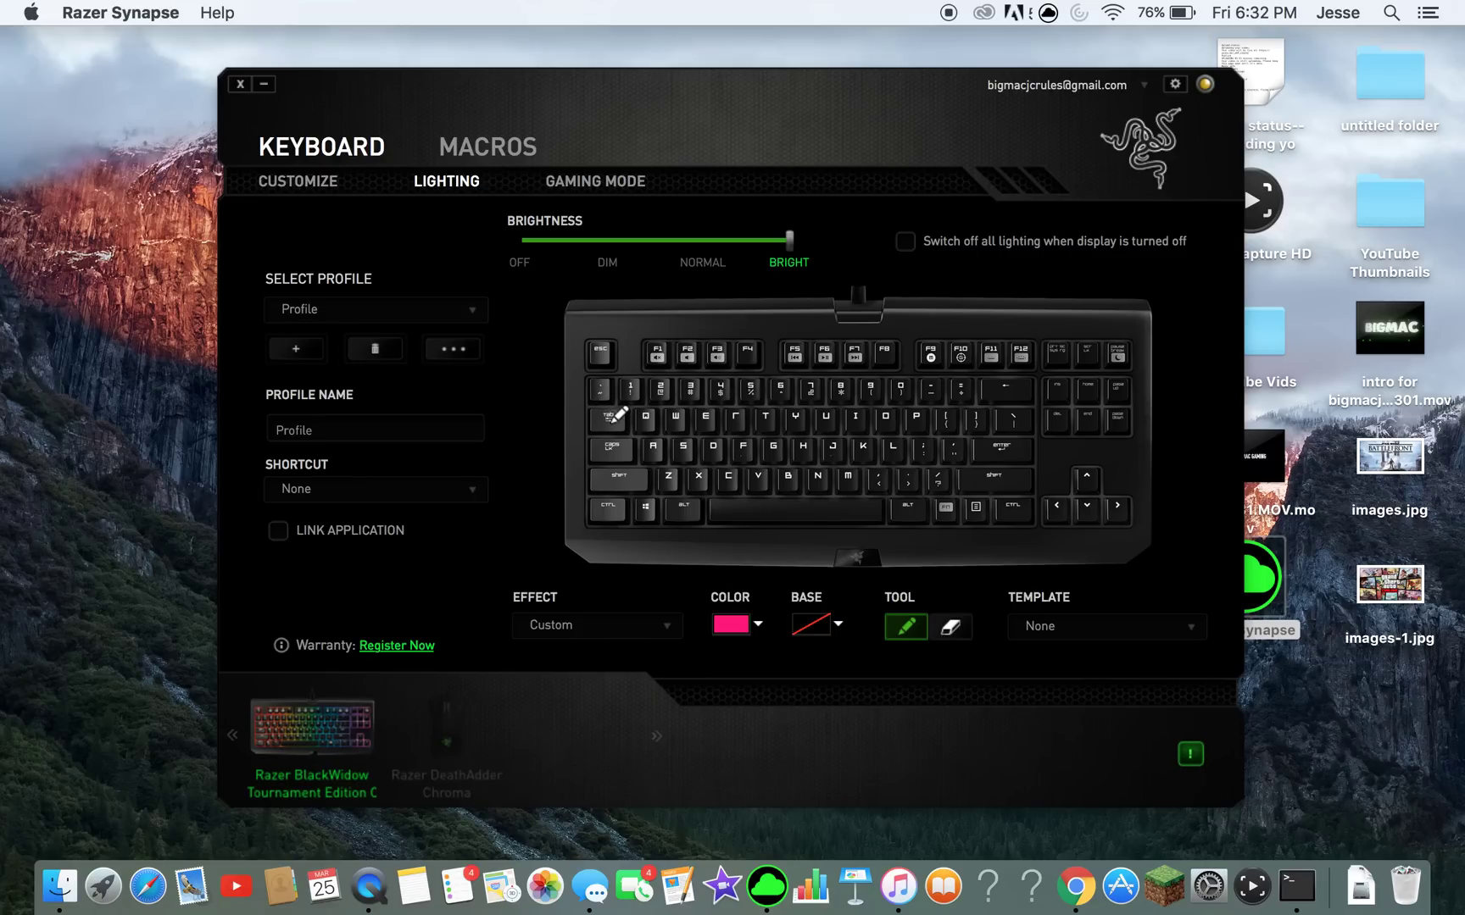
{"action": "left_click", "coordinate": [672, 632]}
{"action": "left_click", "coordinate": [647, 651]}
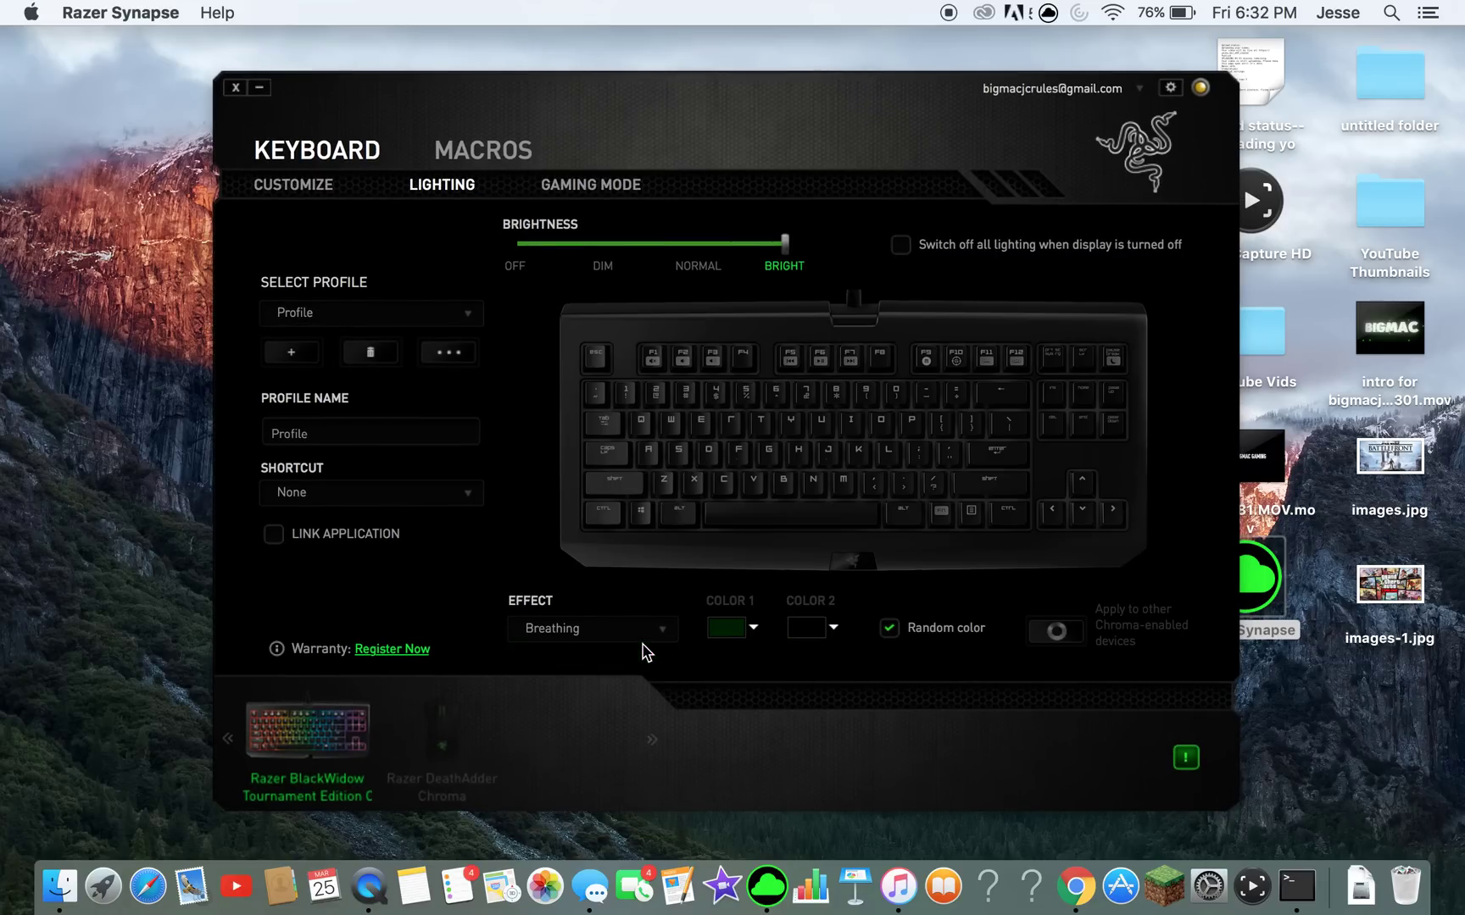
{"action": "left_click", "coordinate": [654, 637]}
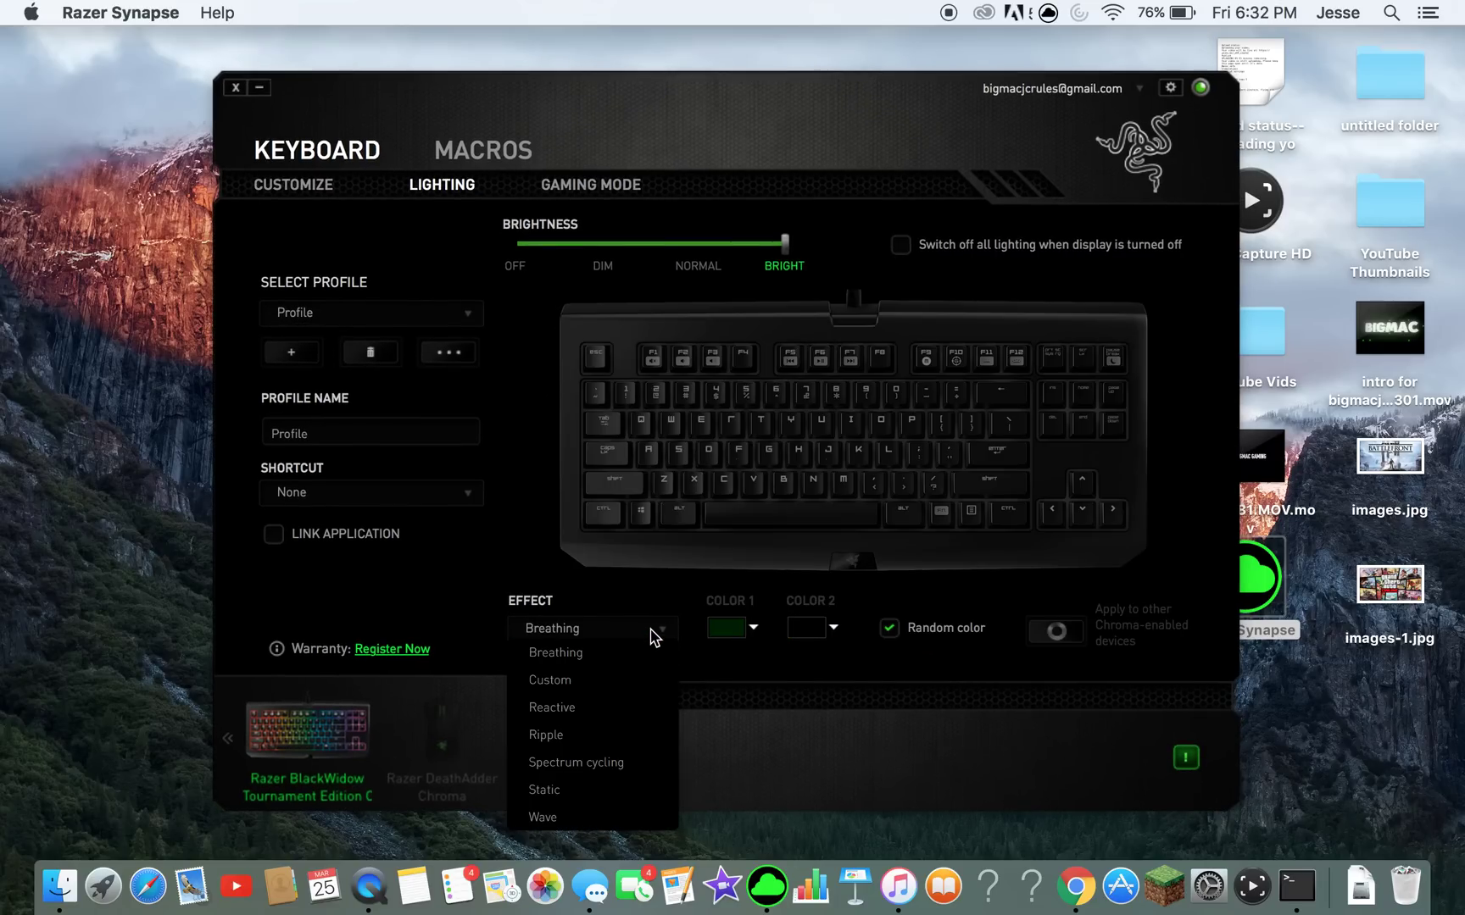
{"action": "left_click", "coordinate": [635, 683]}
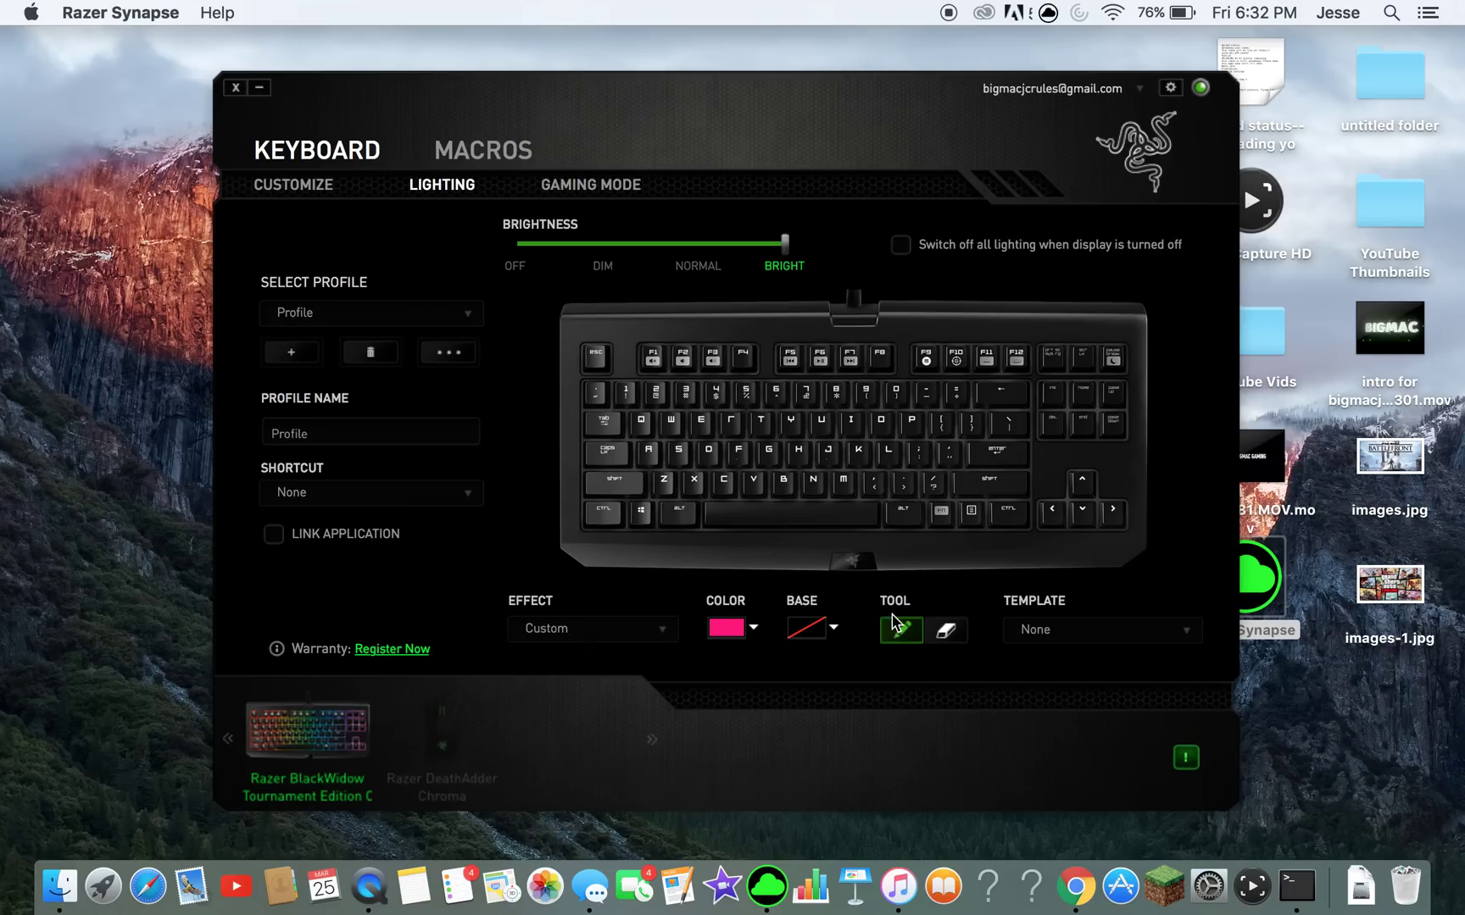
Step: Paint the K, right Alt, F, T, H, B, V, E, I and quote keys pink
{"action": "left_click", "coordinate": [900, 512]}
{"action": "left_click", "coordinate": [858, 453]}
{"action": "left_click", "coordinate": [738, 453]}
{"action": "left_click", "coordinate": [760, 422]}
{"action": "left_click", "coordinate": [797, 452]}
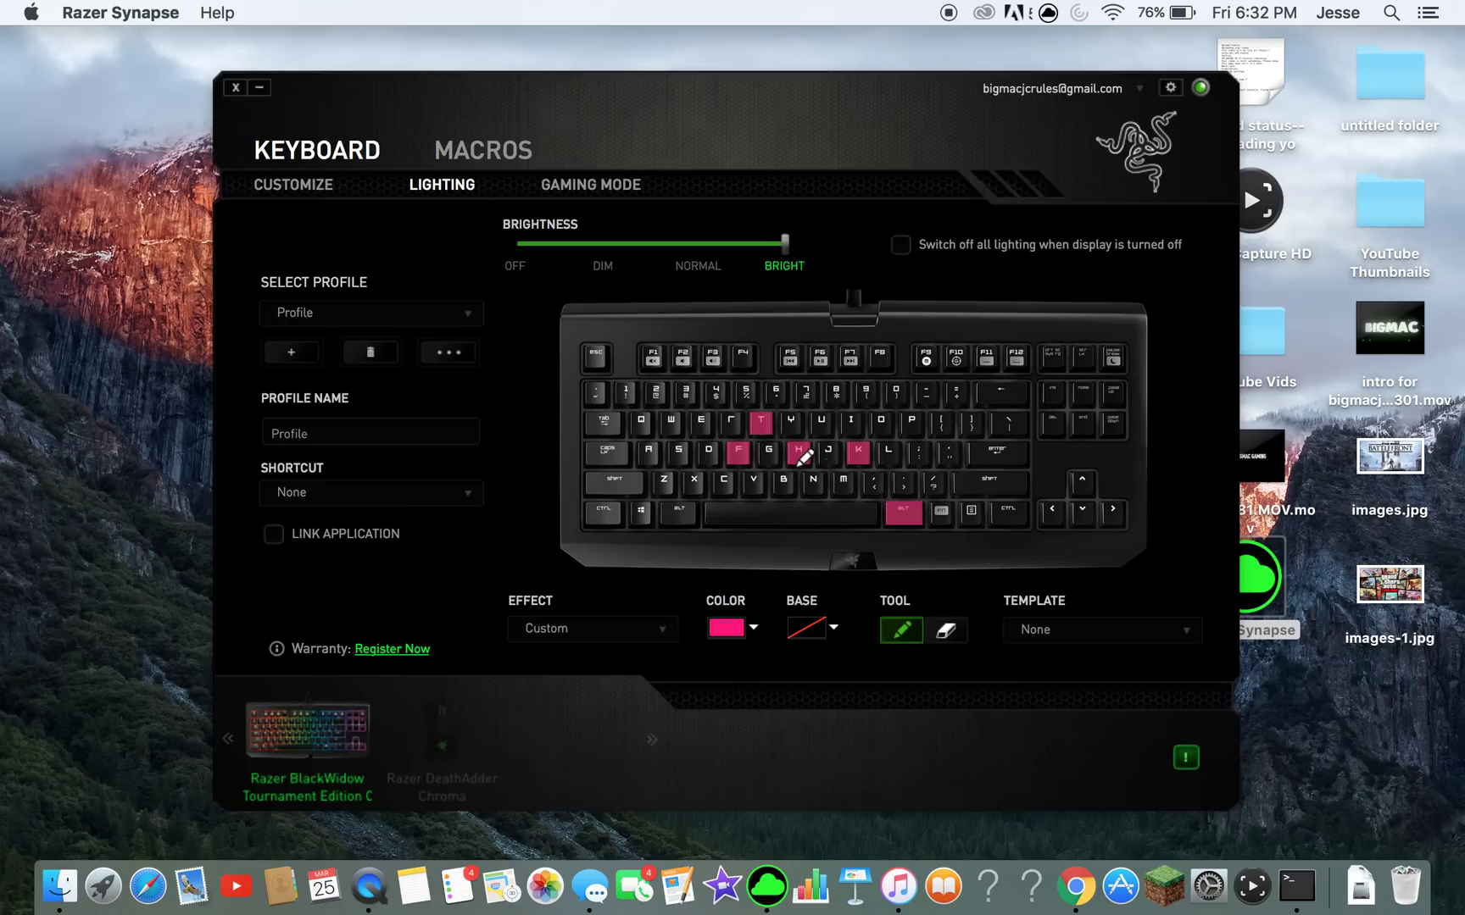
{"action": "left_click", "coordinate": [783, 482]}
{"action": "left_click", "coordinate": [752, 480]}
{"action": "left_click", "coordinate": [700, 421]}
{"action": "left_click", "coordinate": [852, 421]}
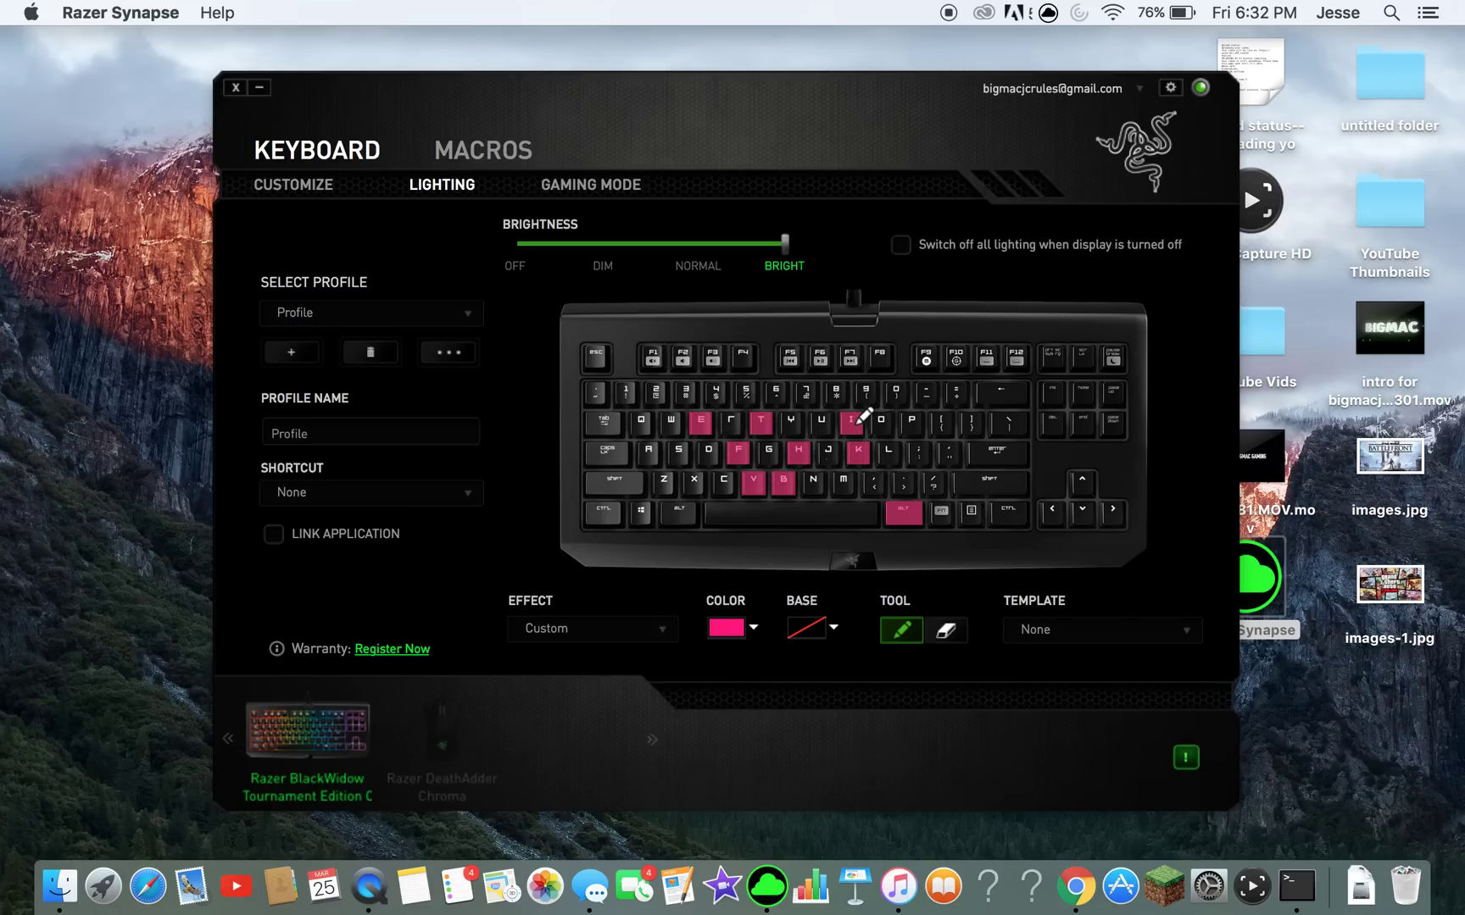
{"action": "left_click", "coordinate": [949, 451]}
Step: Paint the F9, F6, F8 and F3 function keys pink
{"action": "left_click", "coordinate": [924, 354]}
{"action": "left_click", "coordinate": [820, 354]}
{"action": "left_click", "coordinate": [880, 356]}
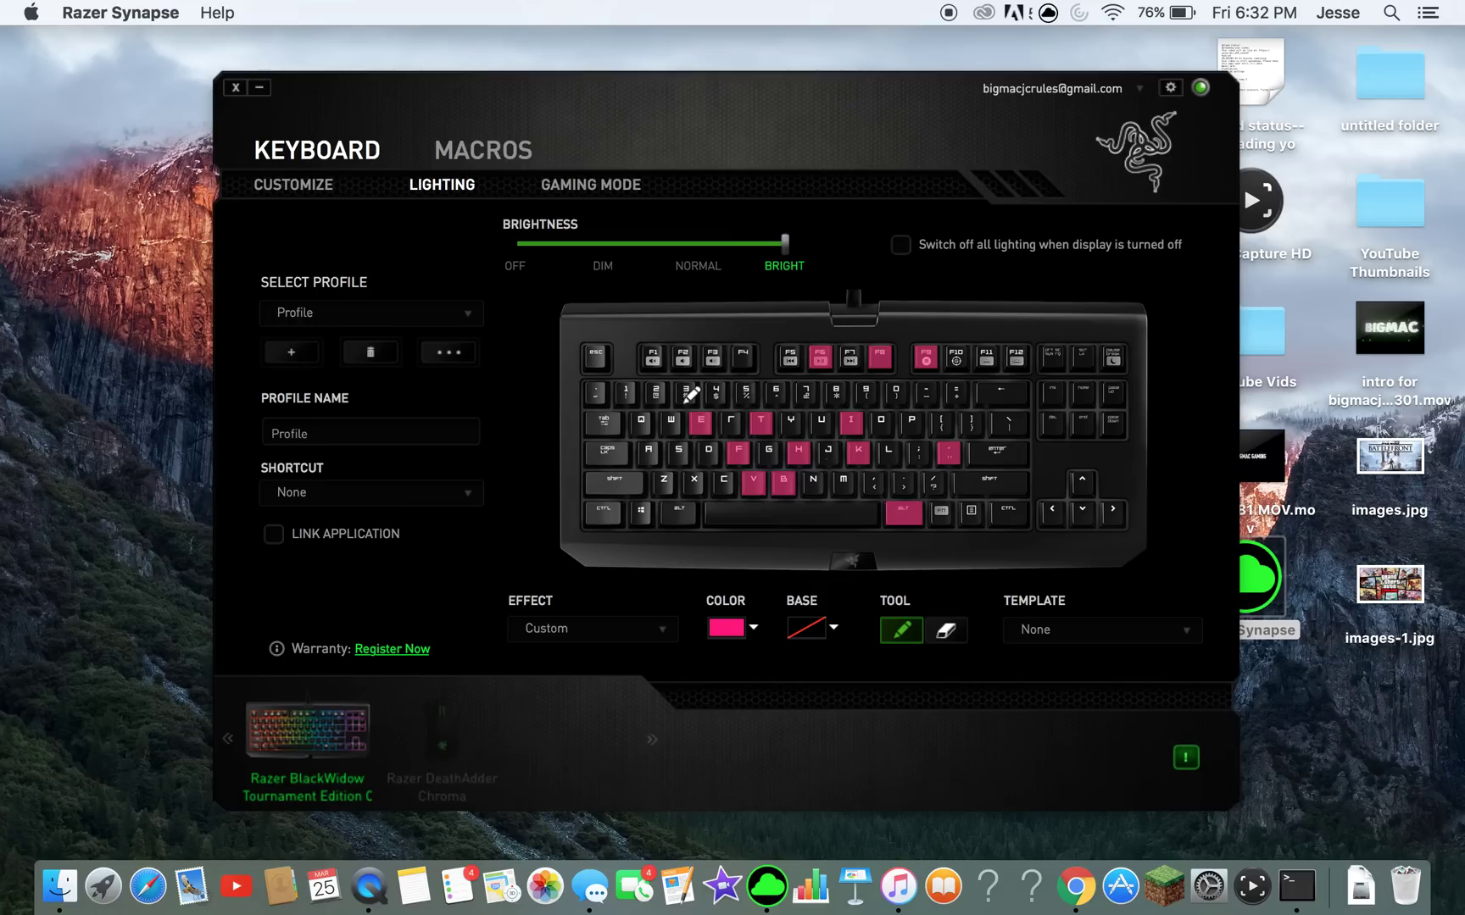
{"action": "left_click", "coordinate": [712, 358]}
{"action": "left_click", "coordinate": [726, 628]}
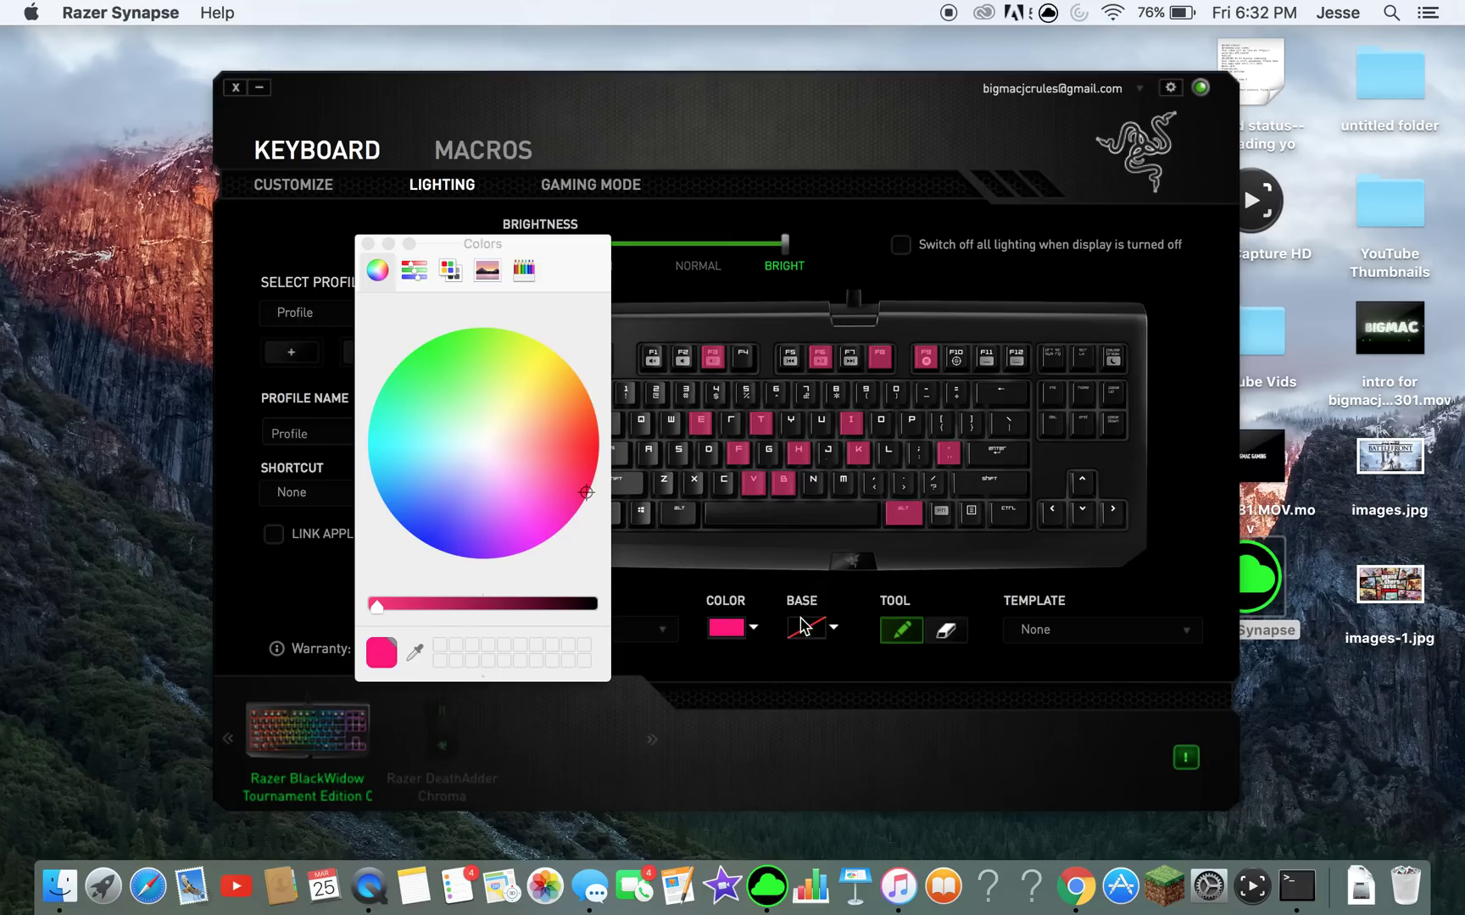
Step: Pick pale cyan and paint F1, 3, Y, I, comma, period, semicolon and P
{"action": "left_click_drag", "start_coordinate": [544, 456], "coordinate": [457, 435]}
{"action": "left_click", "coordinate": [653, 358]}
{"action": "left_click", "coordinate": [685, 393]}
{"action": "left_click", "coordinate": [790, 422]}
{"action": "left_click", "coordinate": [849, 423]}
{"action": "left_click", "coordinate": [880, 485]}
{"action": "left_click", "coordinate": [903, 483]}
{"action": "left_click", "coordinate": [918, 454]}
{"action": "left_click", "coordinate": [911, 422]}
Step: Paint Delete, backslash, Backspace, Page Down, Home, Scroll Lock, Pause, F11 and Down arrow pale cyan
{"action": "left_click", "coordinate": [1052, 422]}
{"action": "left_click", "coordinate": [1007, 422]}
{"action": "left_click", "coordinate": [1002, 392]}
{"action": "left_click", "coordinate": [1113, 422]}
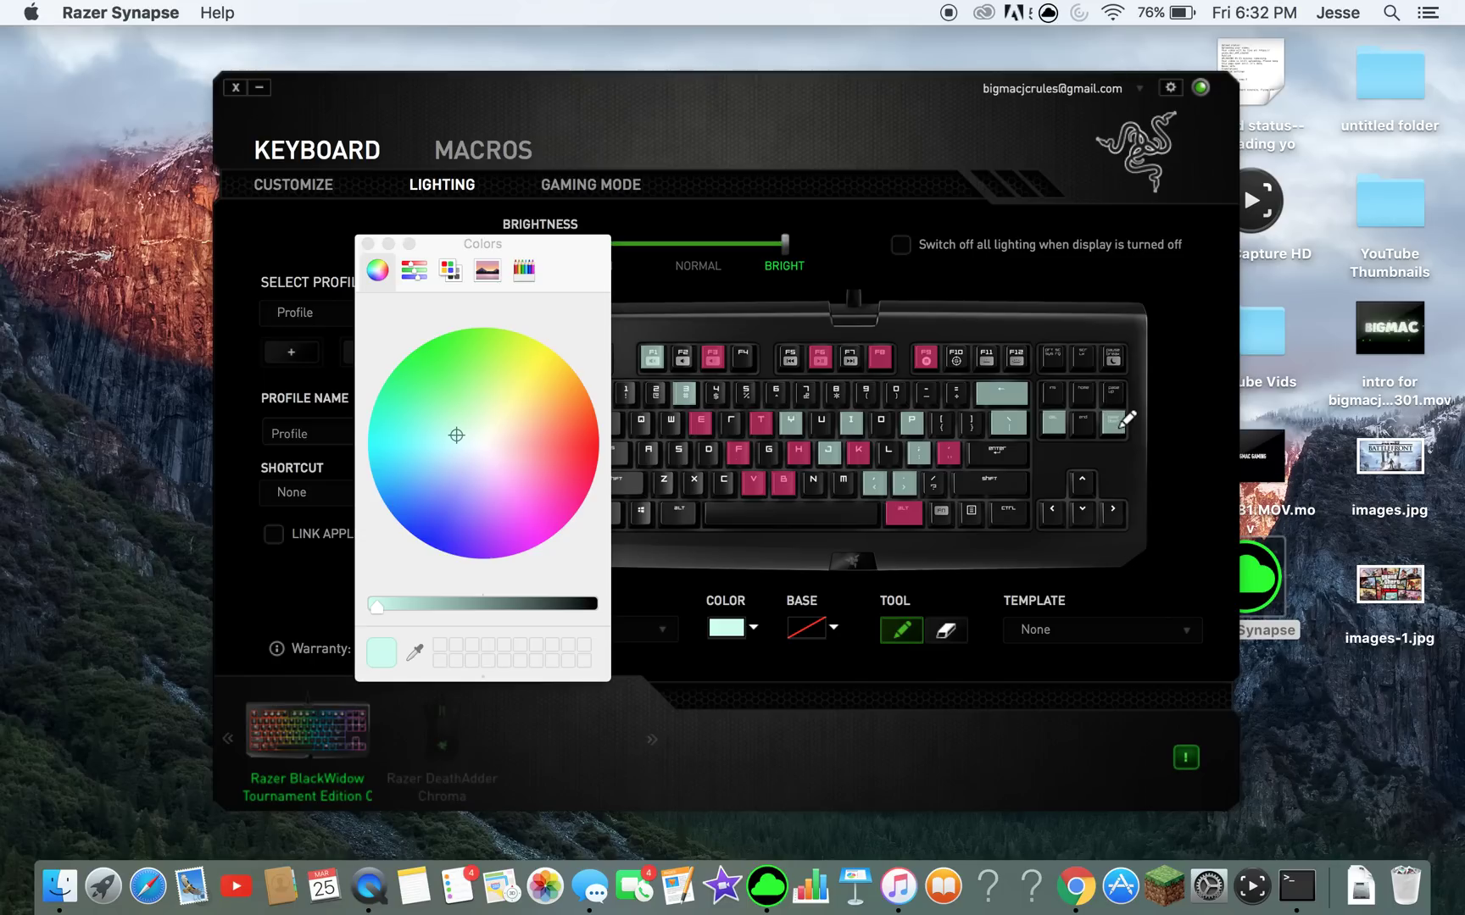
{"action": "left_click", "coordinate": [1090, 399]}
{"action": "left_click", "coordinate": [1081, 365]}
{"action": "left_click", "coordinate": [1113, 360]}
{"action": "left_click", "coordinate": [986, 358]}
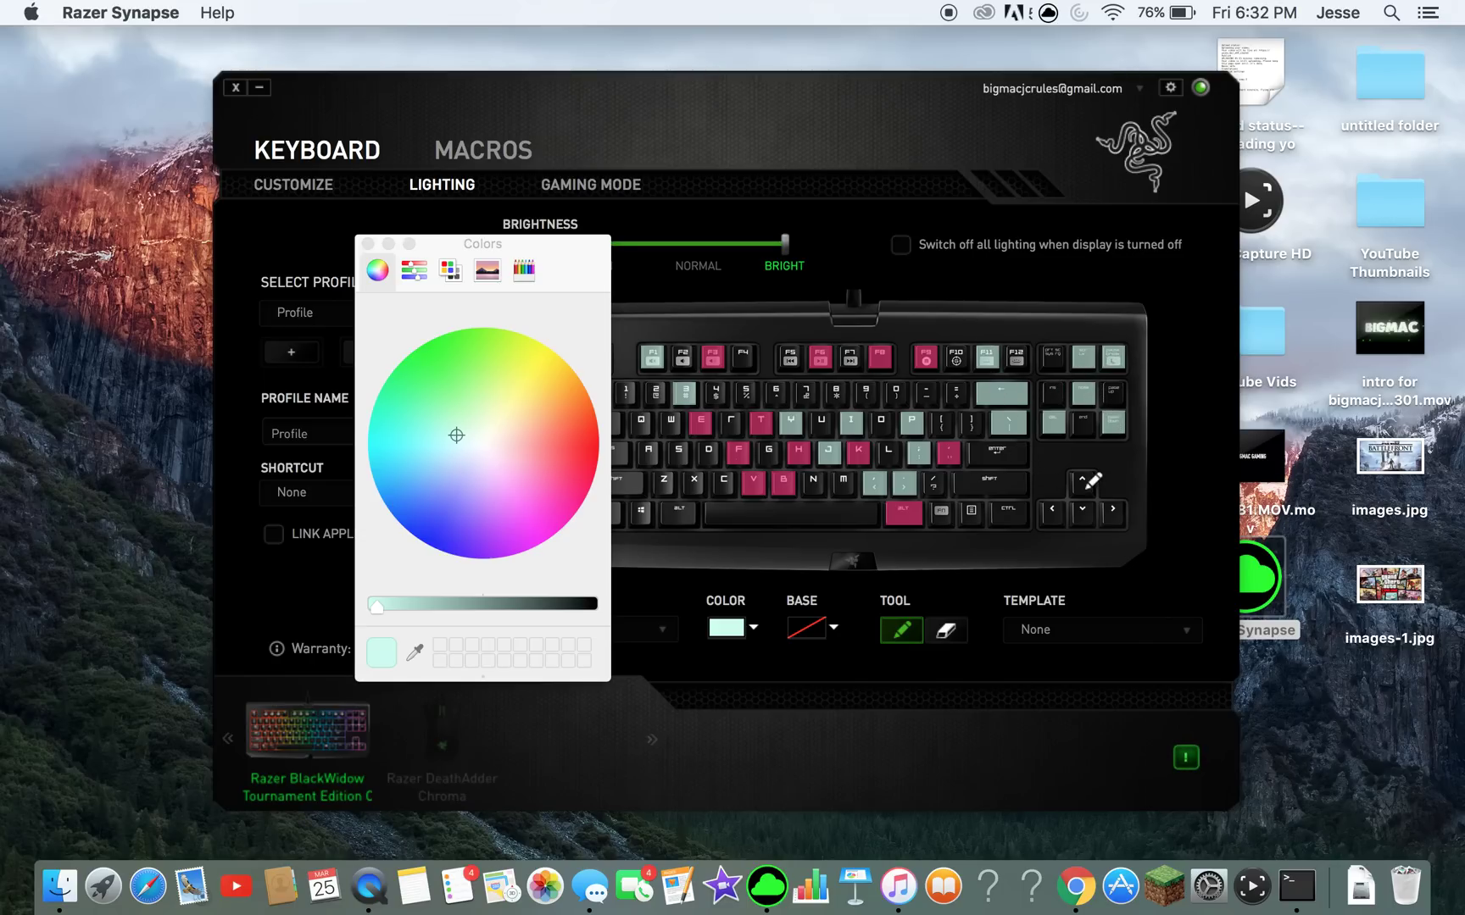
{"action": "left_click", "coordinate": [1084, 510]}
{"action": "left_click", "coordinate": [368, 243]}
{"action": "left_click", "coordinate": [526, 636]}
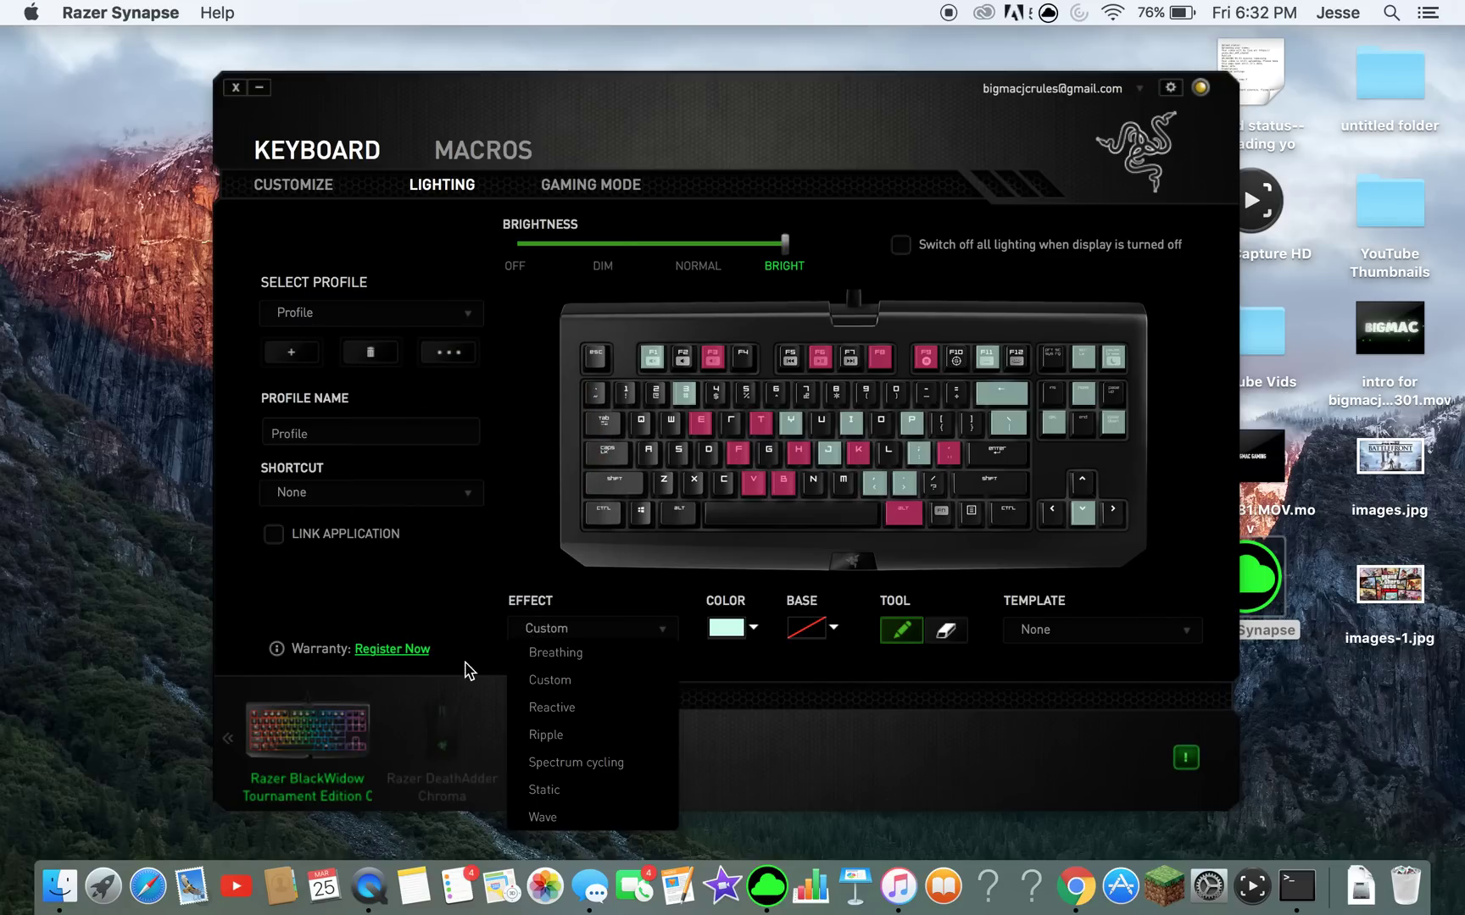
Step: Use the Breathing effect with Random color off, cyan Color 1, and brightness set to Bright
{"action": "left_click", "coordinate": [547, 654]}
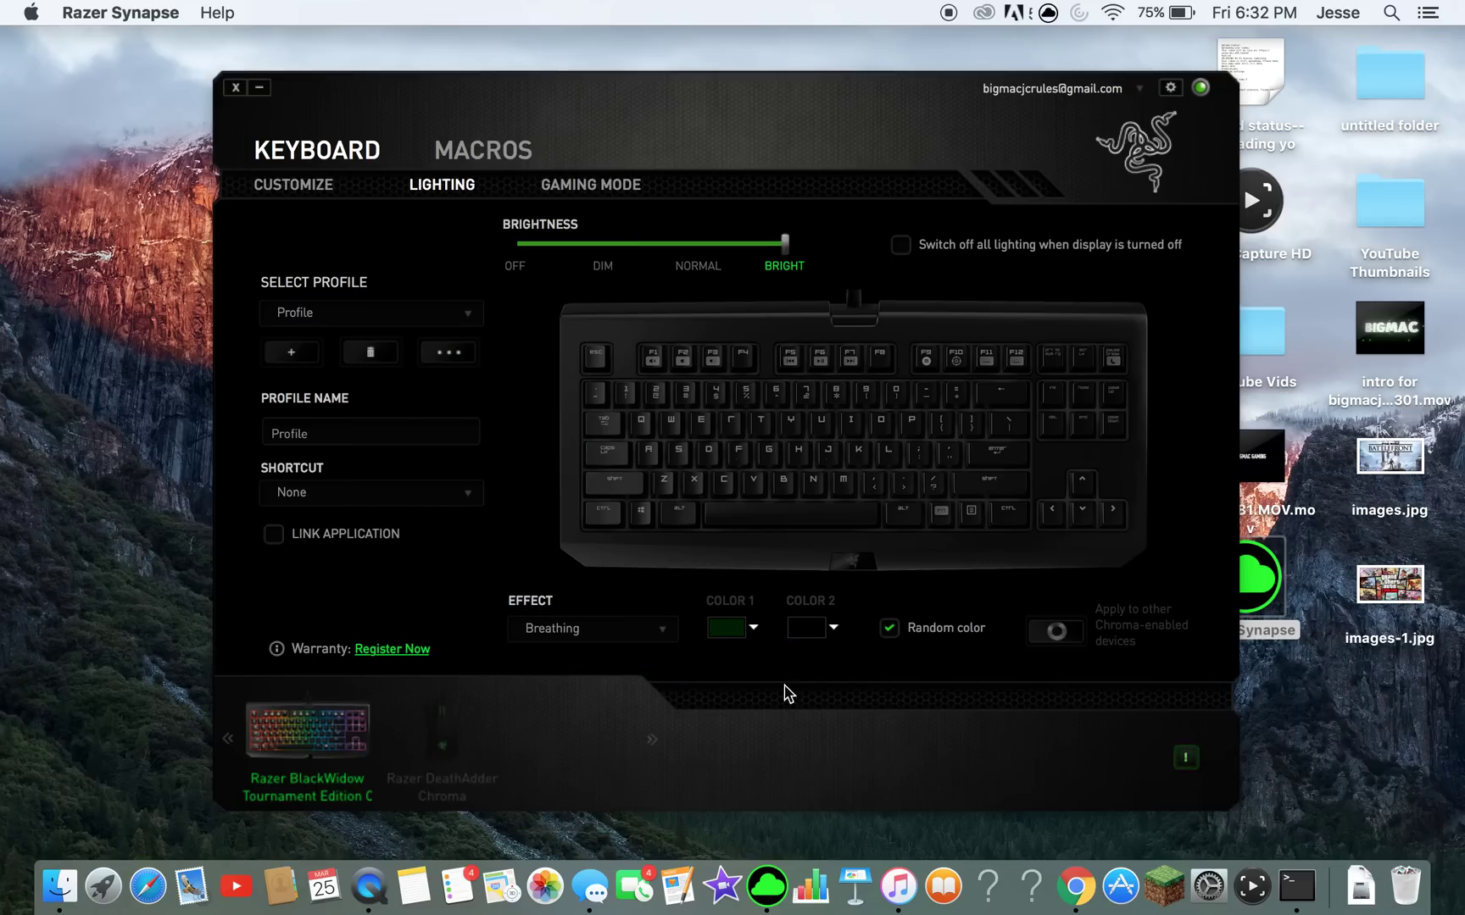
{"action": "left_click", "coordinate": [890, 628]}
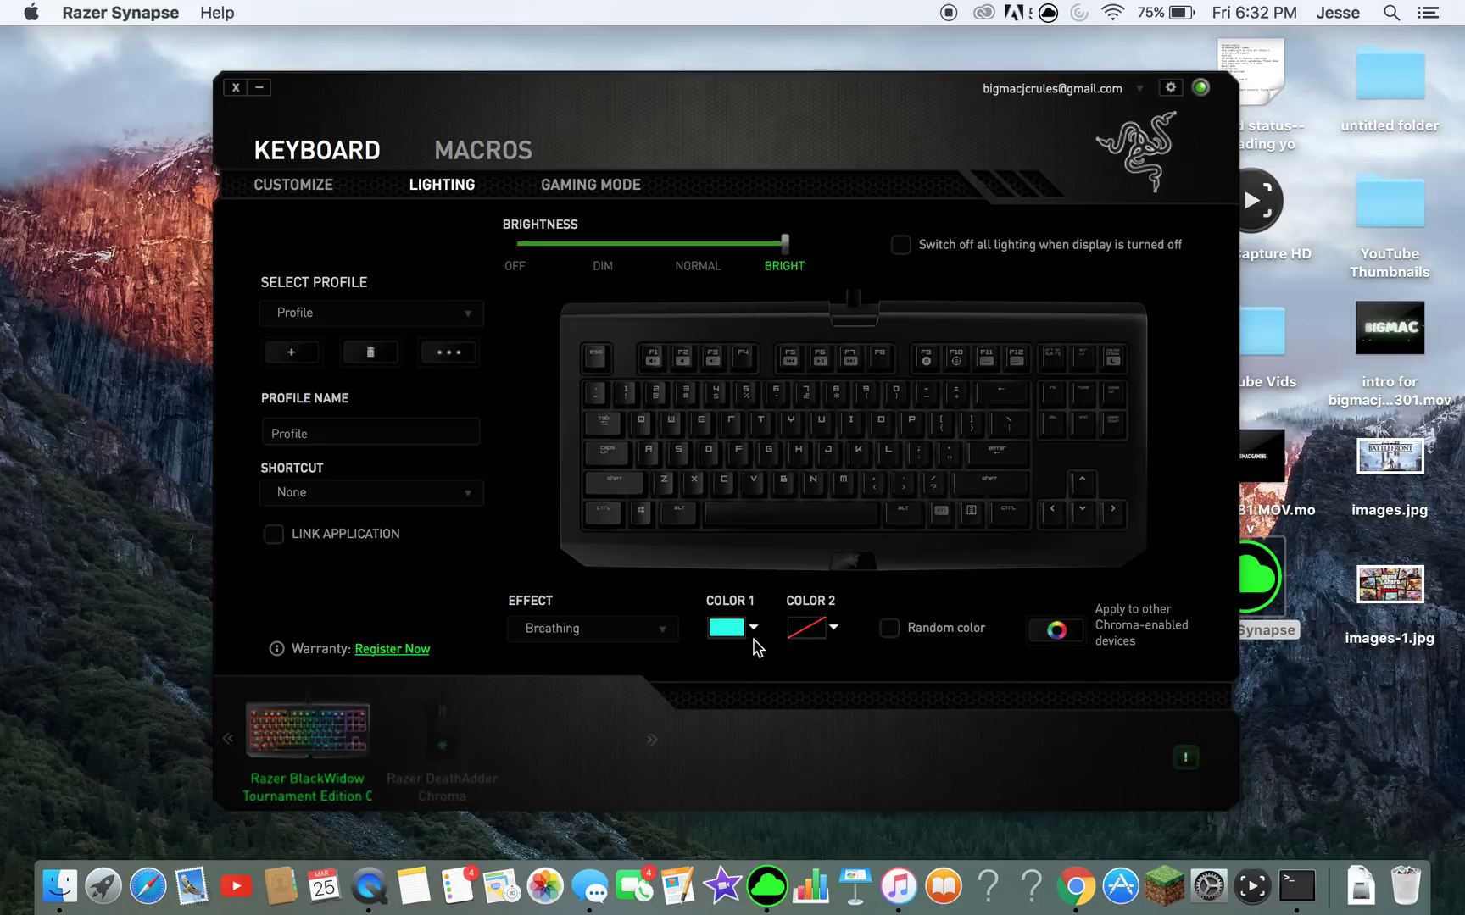
{"action": "left_click", "coordinate": [751, 634]}
{"action": "left_click", "coordinate": [889, 629]}
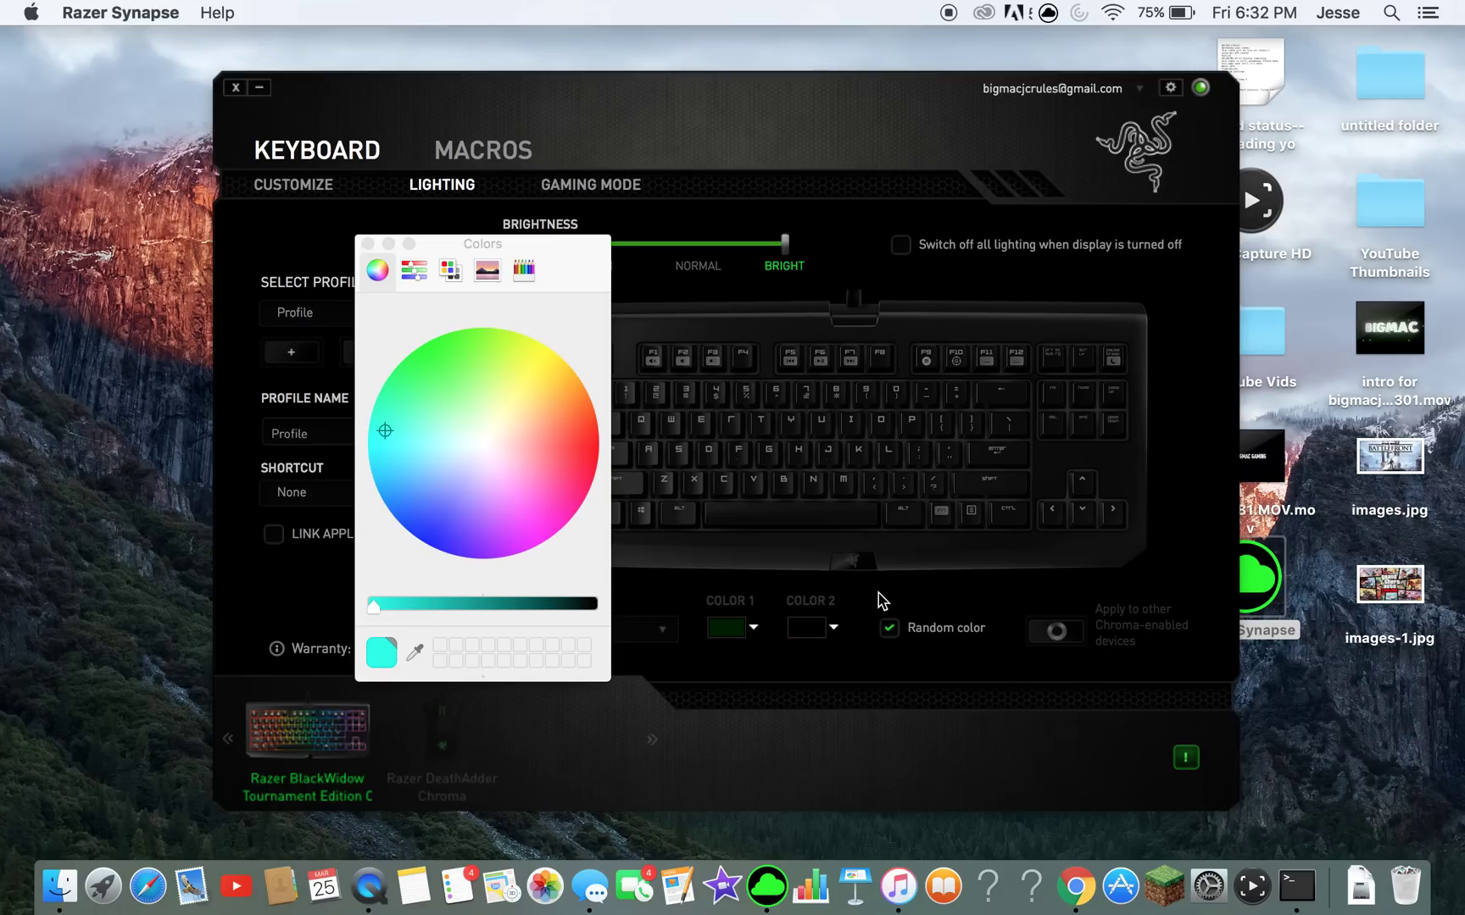
{"action": "left_click", "coordinate": [887, 630]}
{"action": "left_click", "coordinate": [736, 635]}
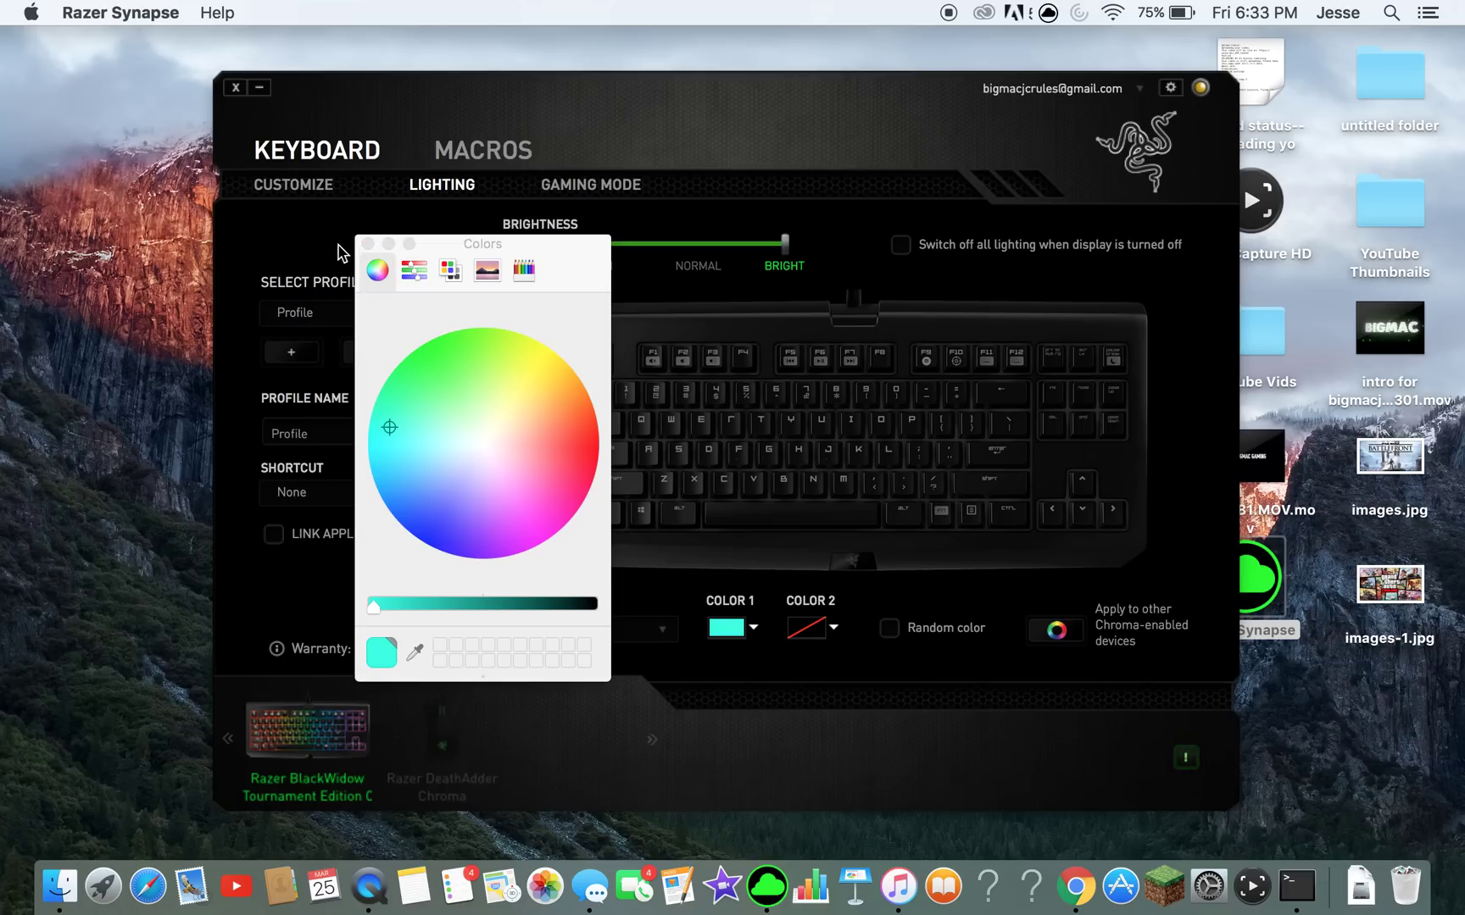
{"action": "left_click", "coordinate": [368, 245]}
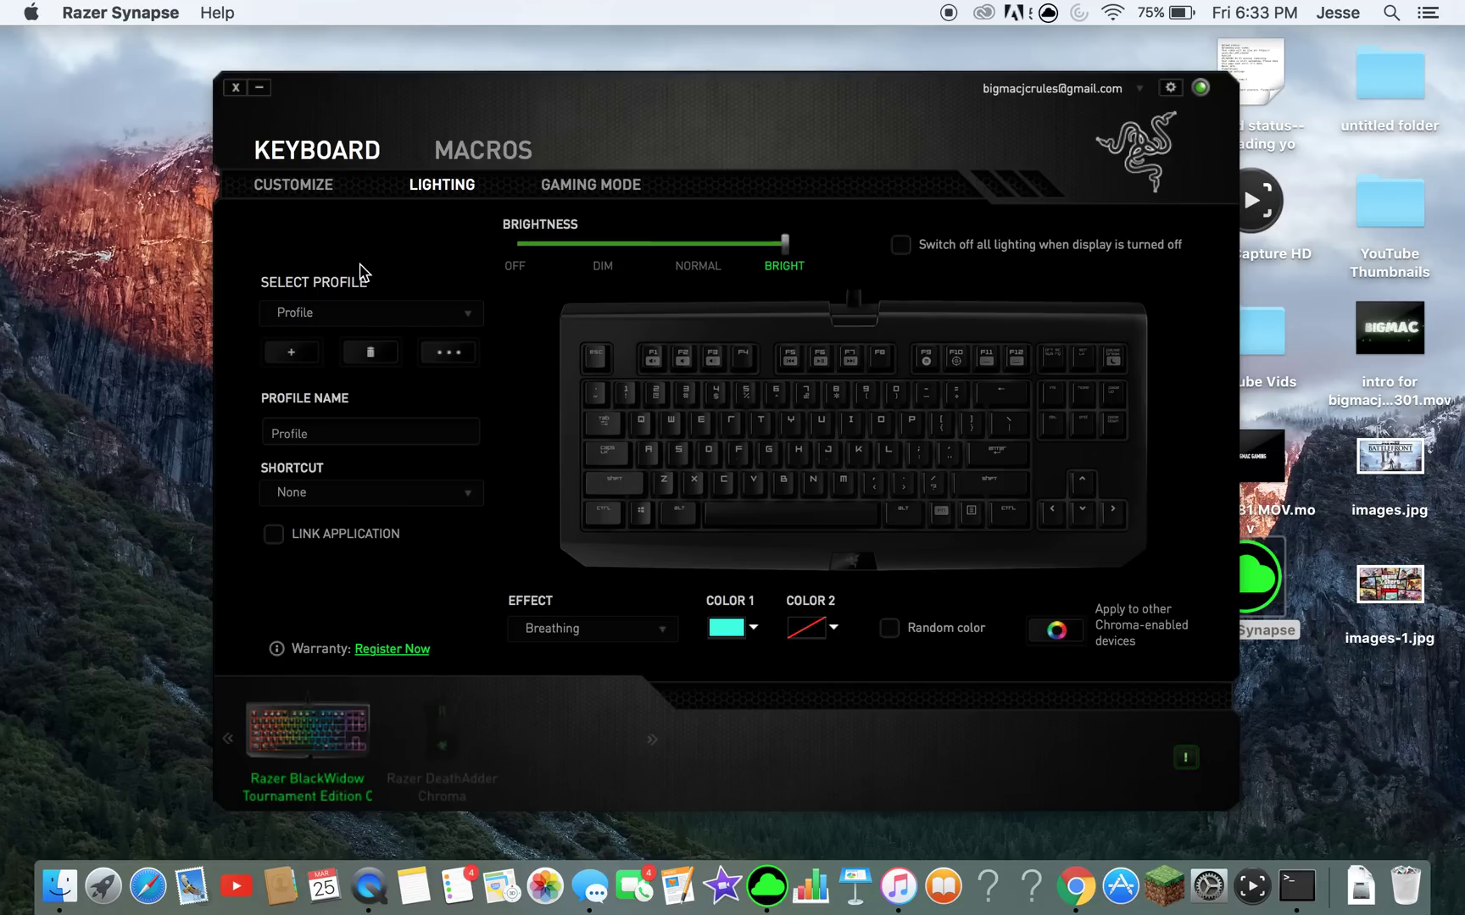
{"action": "left_click_drag", "start_coordinate": [785, 242], "coordinate": [893, 294]}
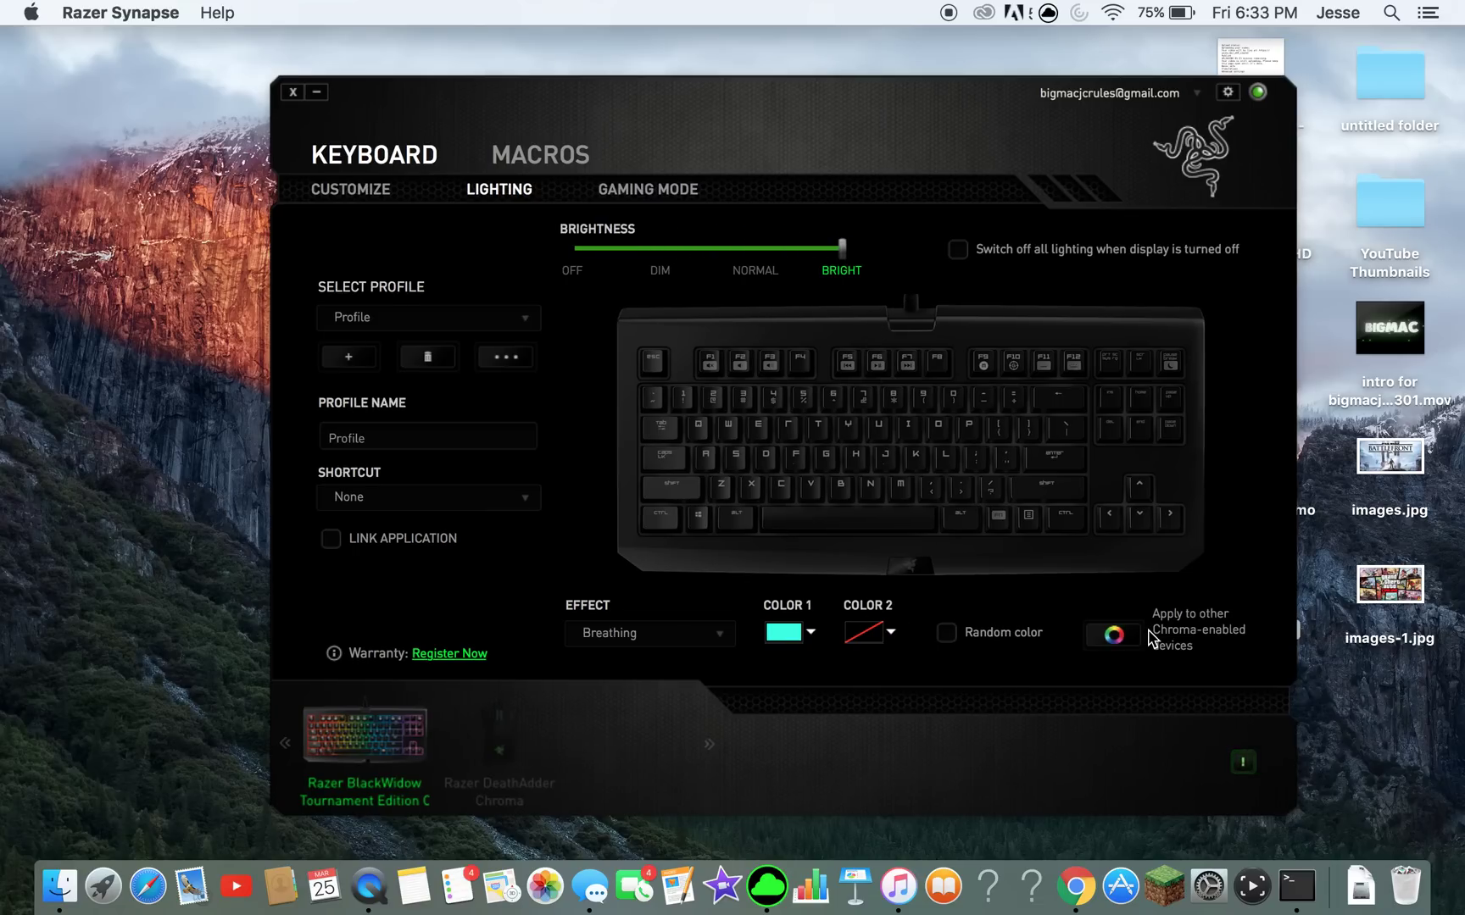
Step: Turn Random color on for Breathing, then view the Gaming Mode settings
{"action": "left_click", "coordinate": [956, 634]}
{"action": "left_click", "coordinate": [956, 635]}
{"action": "left_click", "coordinate": [961, 642]}
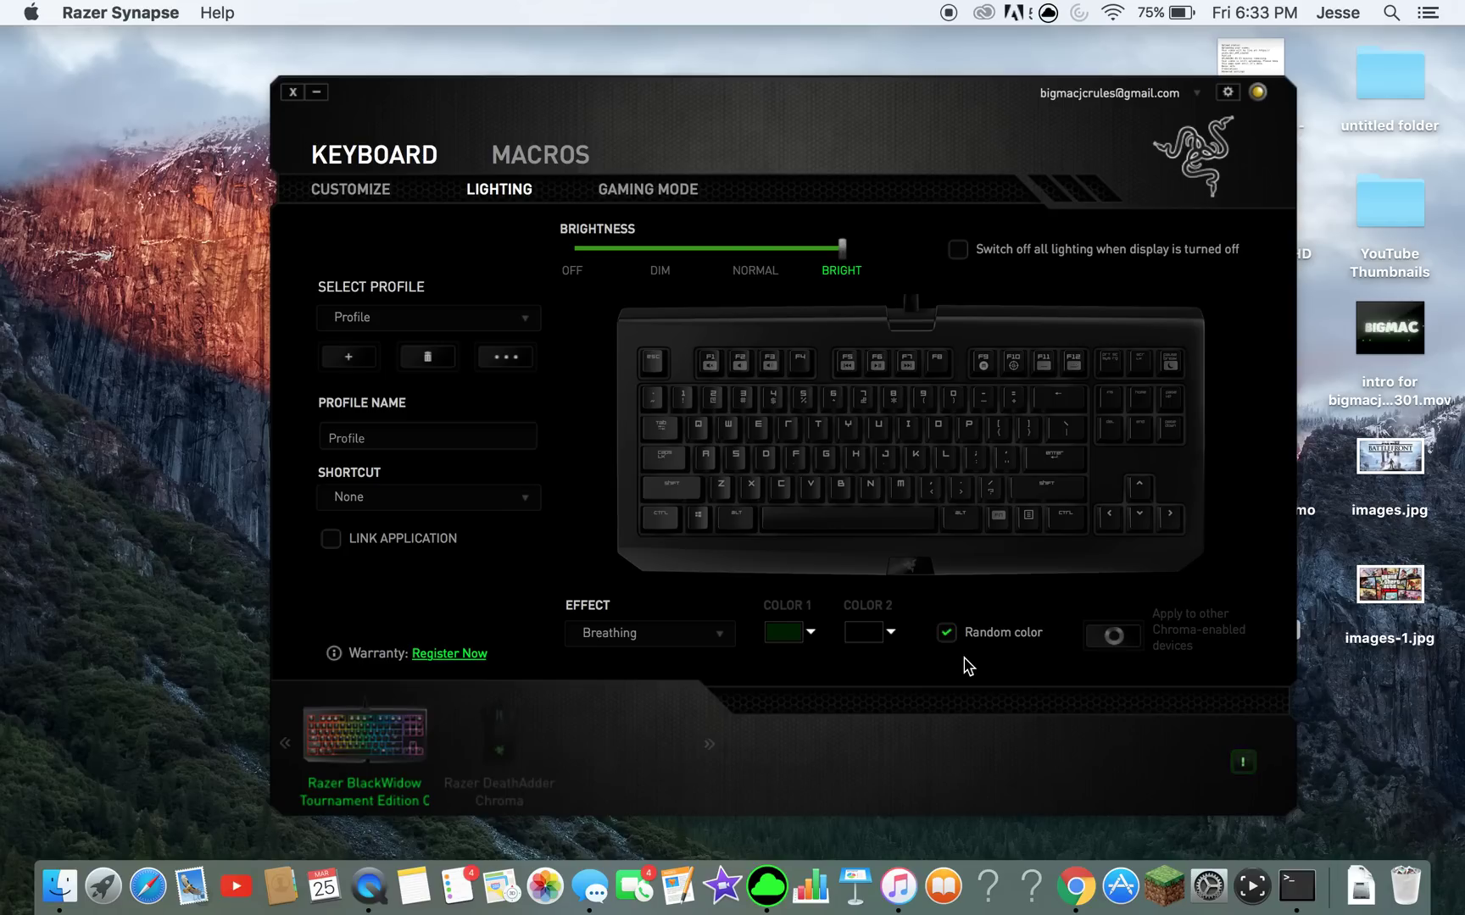
{"action": "left_click", "coordinate": [615, 192]}
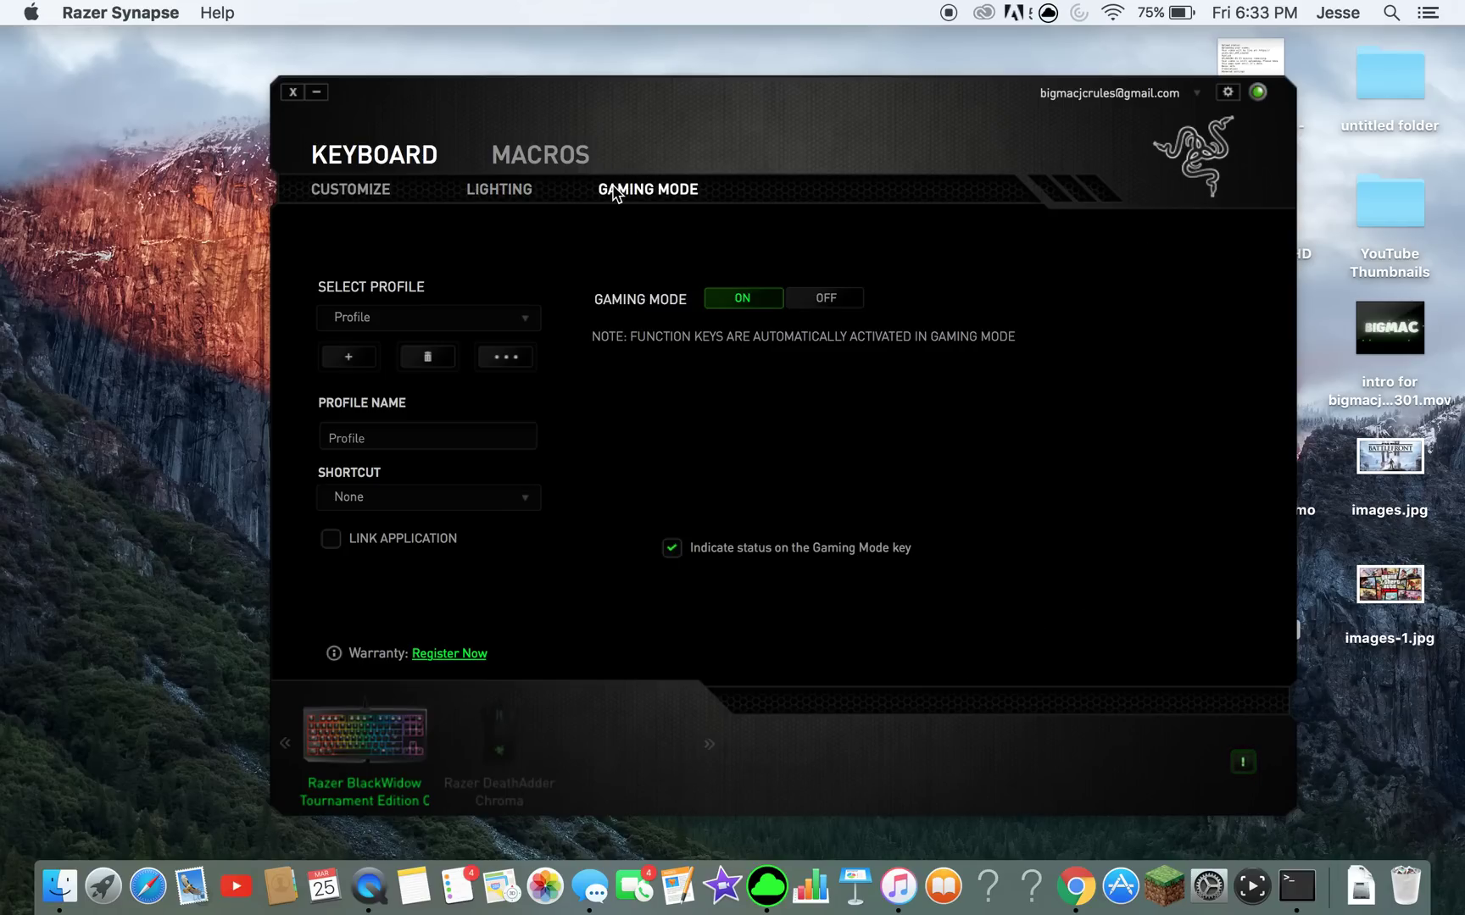
{"action": "left_click", "coordinate": [841, 298]}
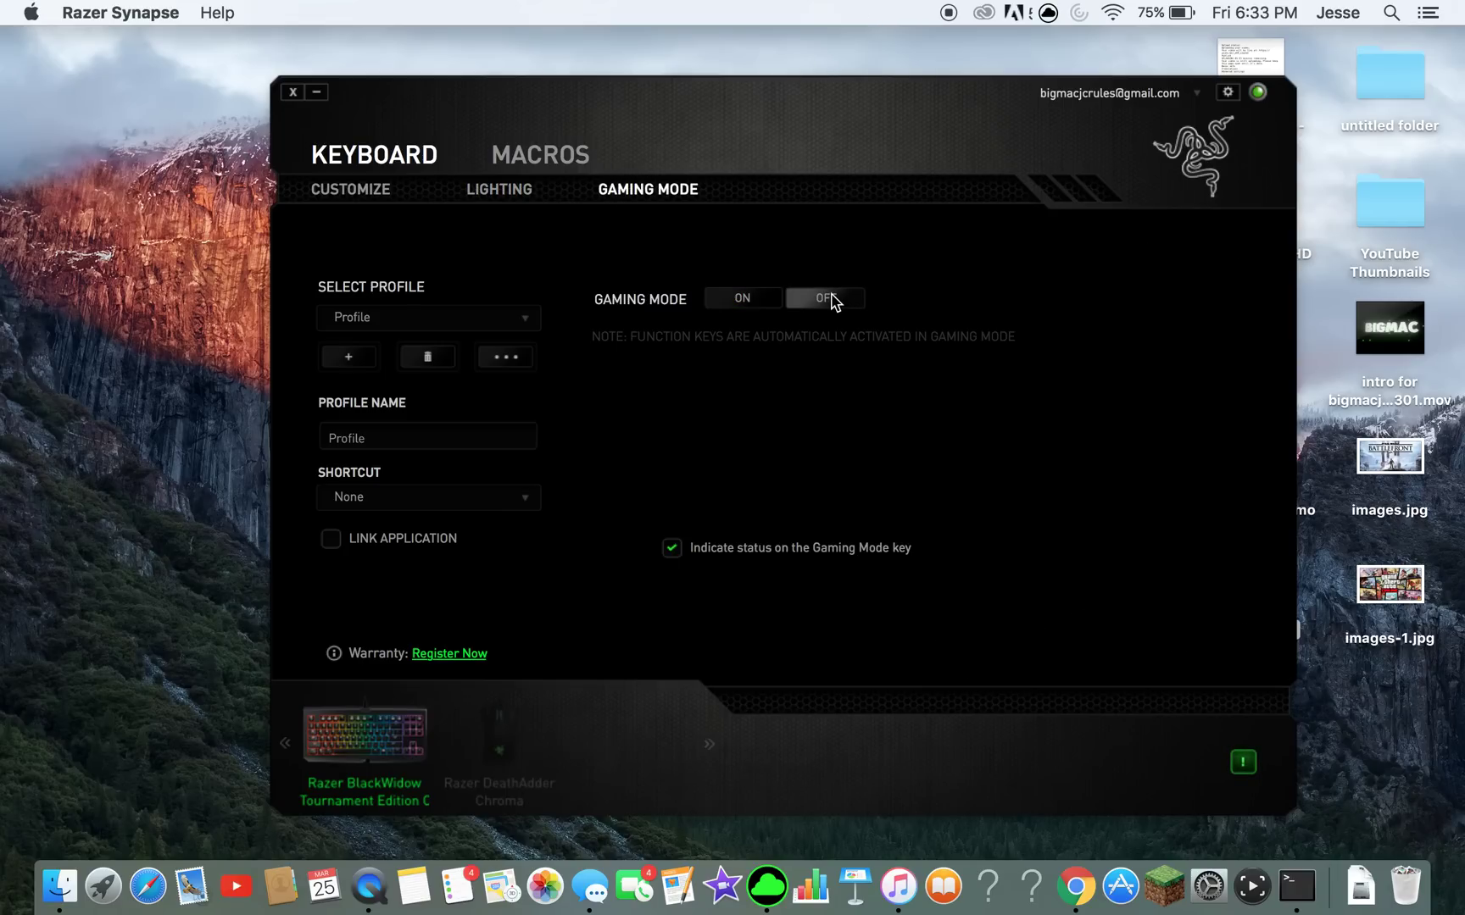
{"action": "left_click", "coordinate": [767, 303]}
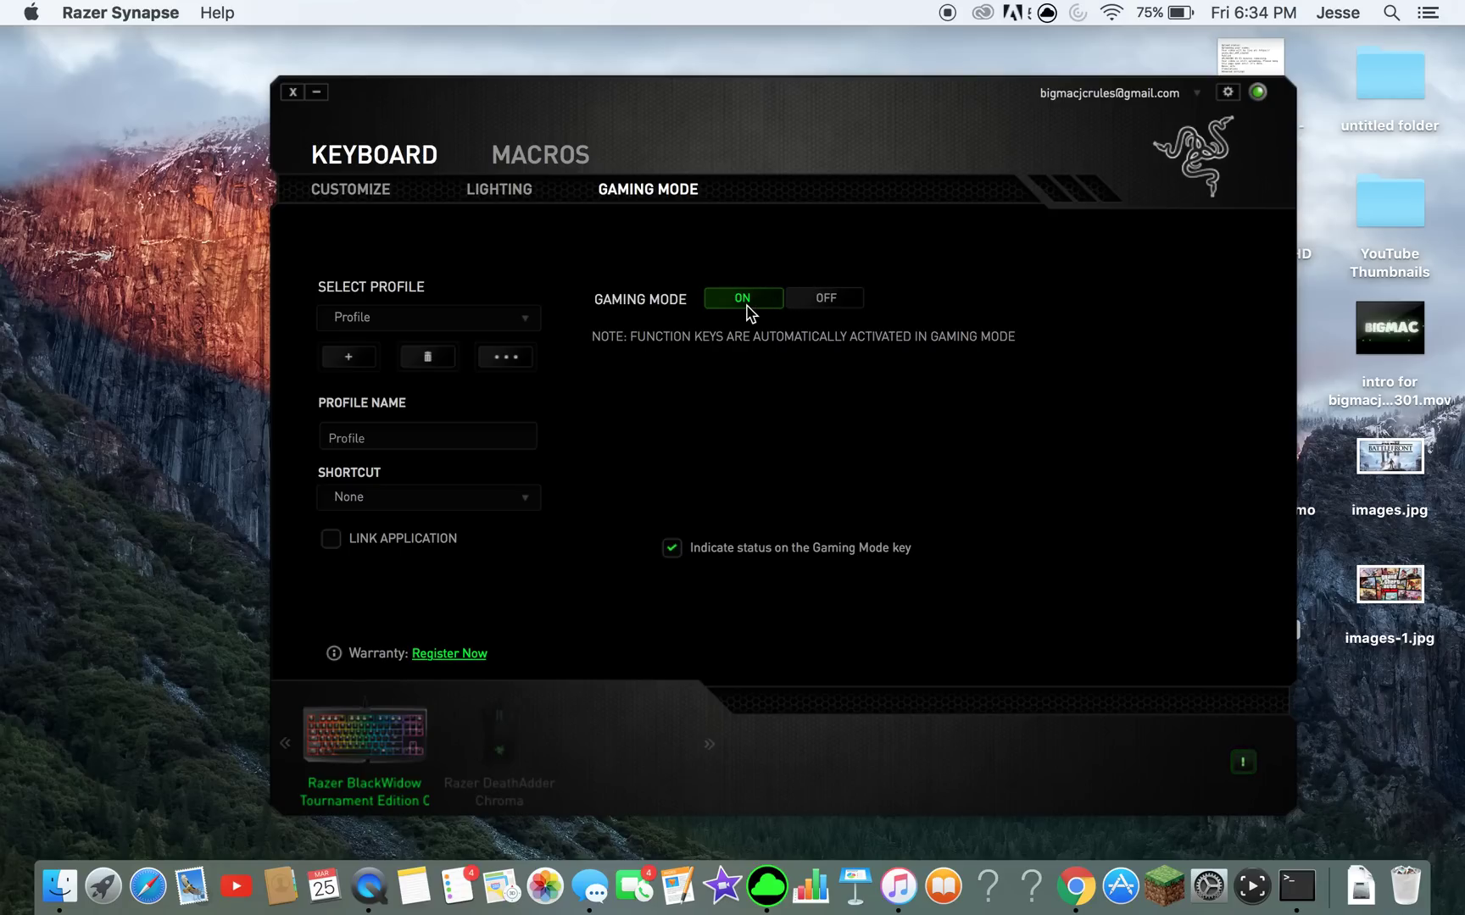
{"action": "left_click", "coordinate": [816, 298]}
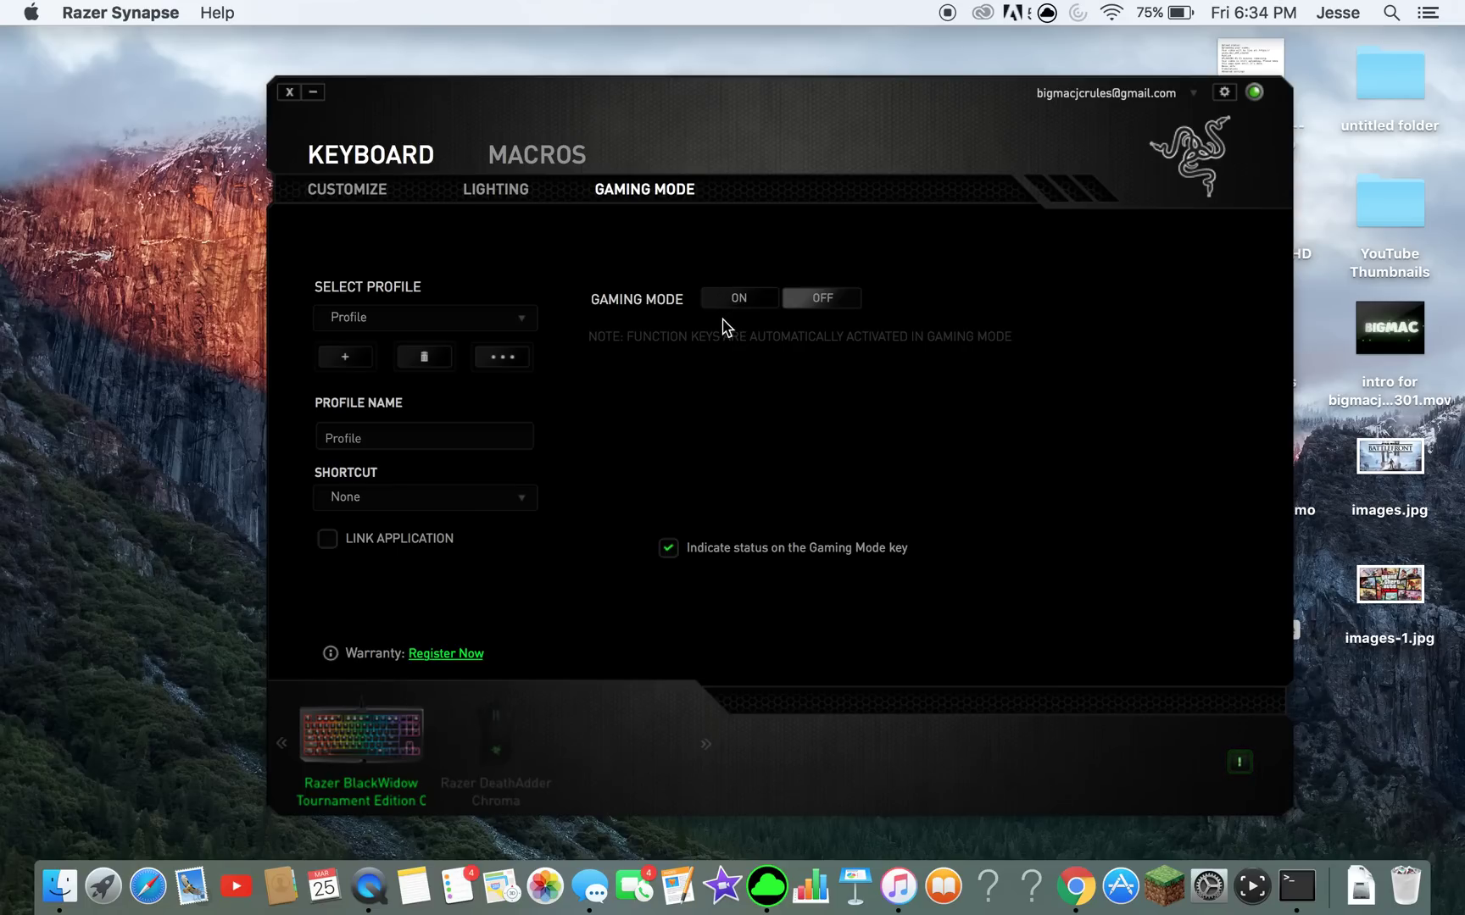
{"action": "left_click", "coordinate": [744, 299]}
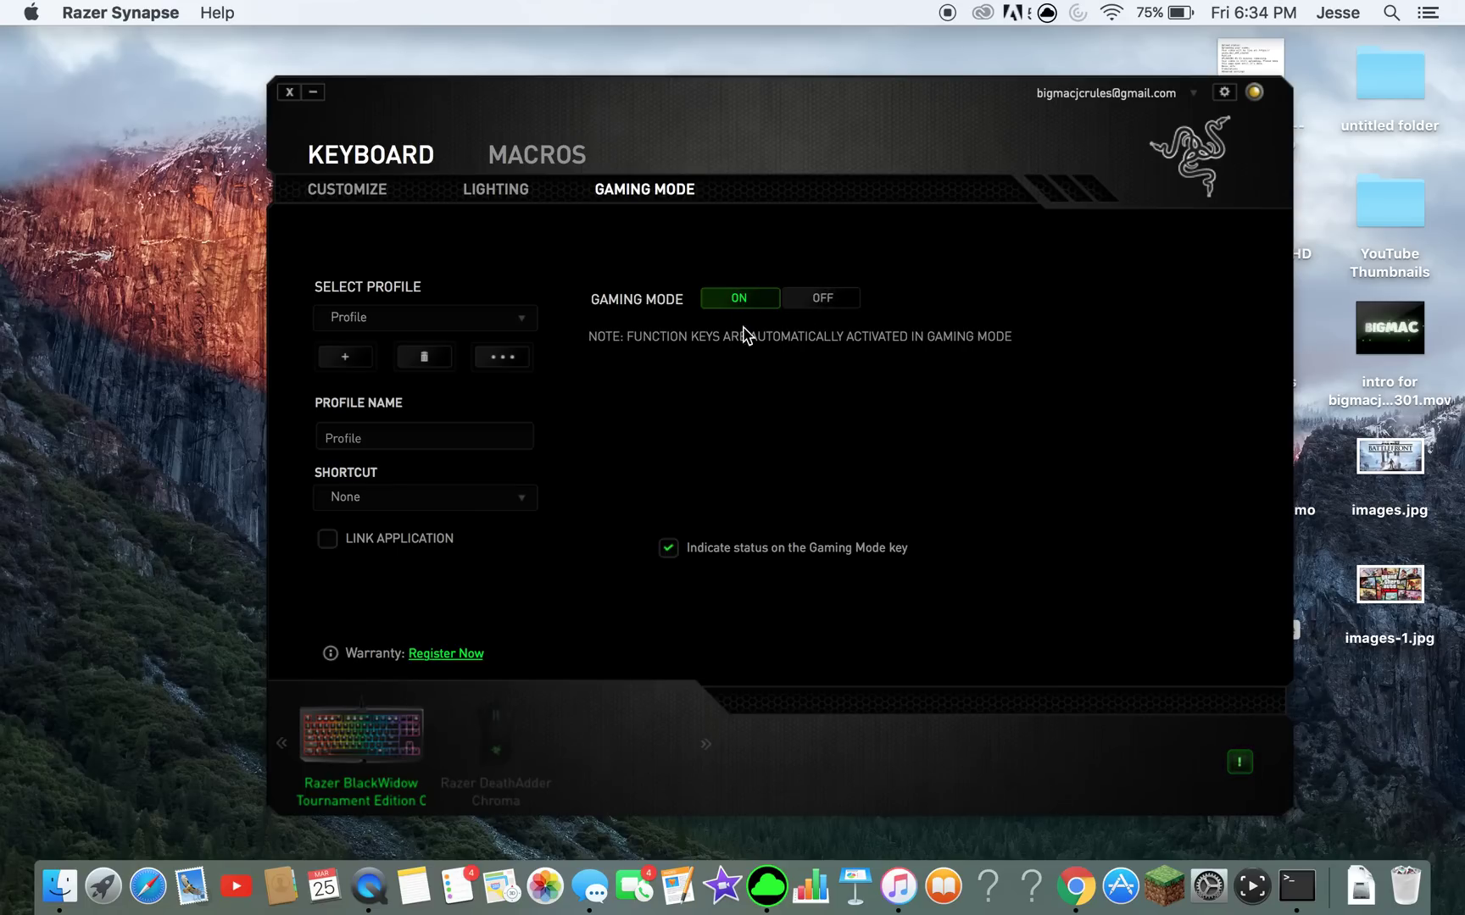